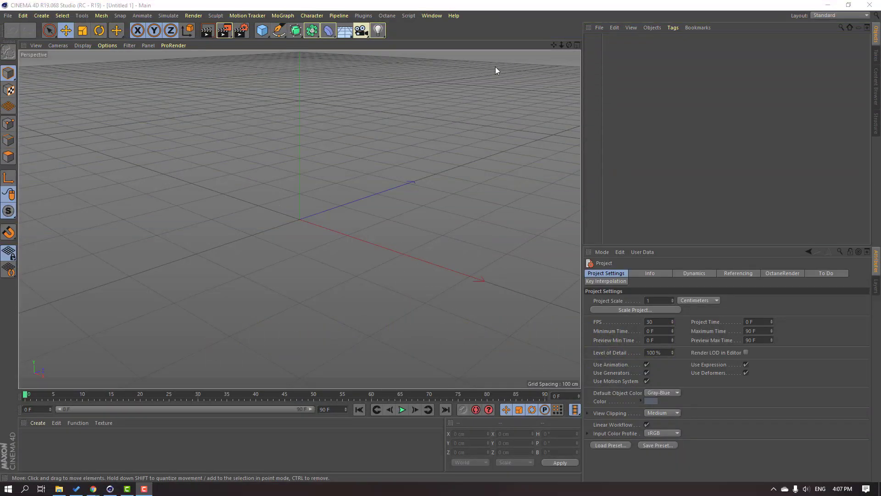
# - Add a cube primitive to the empty scene and convert it to an editable polygon object
pyautogui.click(264, 33)
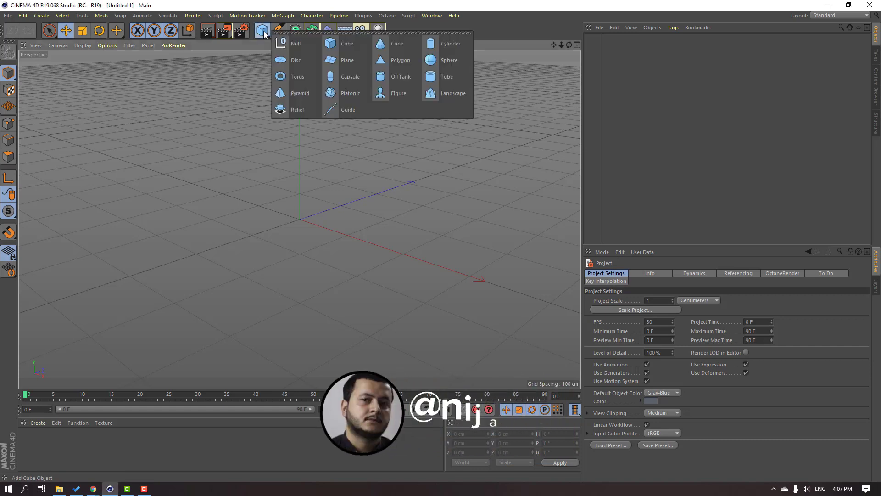
pyautogui.click(343, 44)
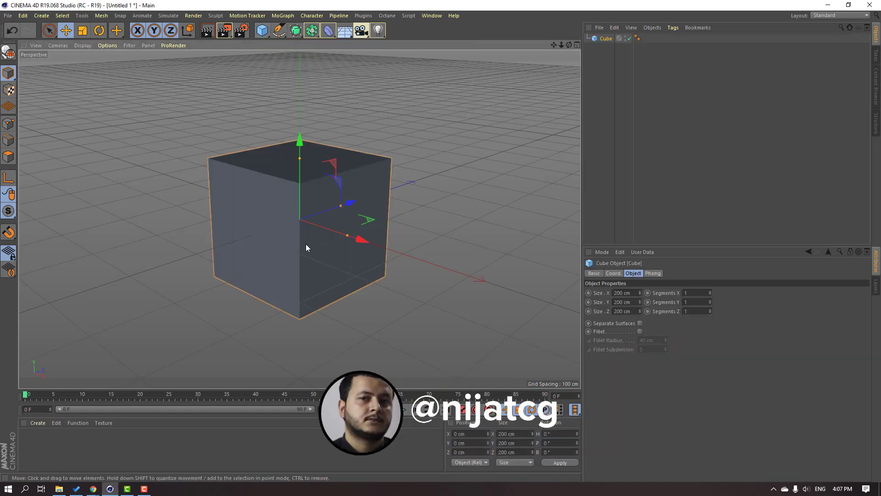
pyautogui.click(8, 55)
# - Delete the cube's top and three of its side polygons, keeping only one wall and the floor
pyautogui.click(4, 158)
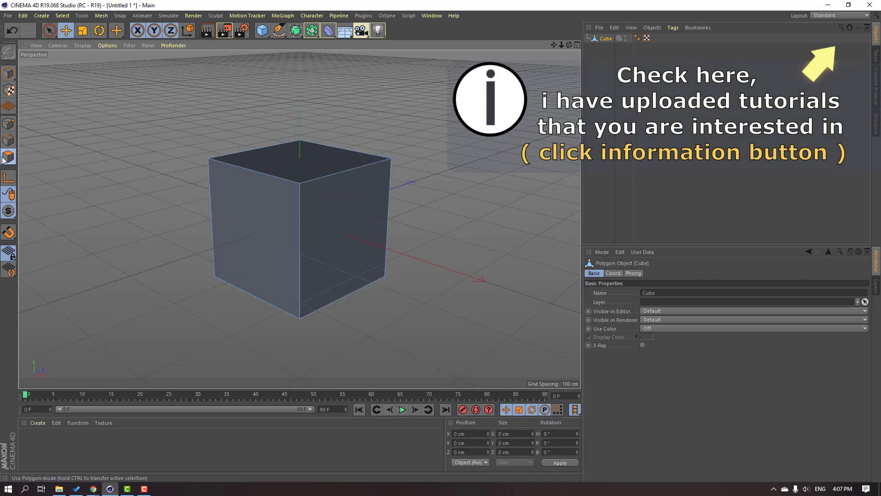
pyautogui.click(274, 250)
pyautogui.press('Delete')
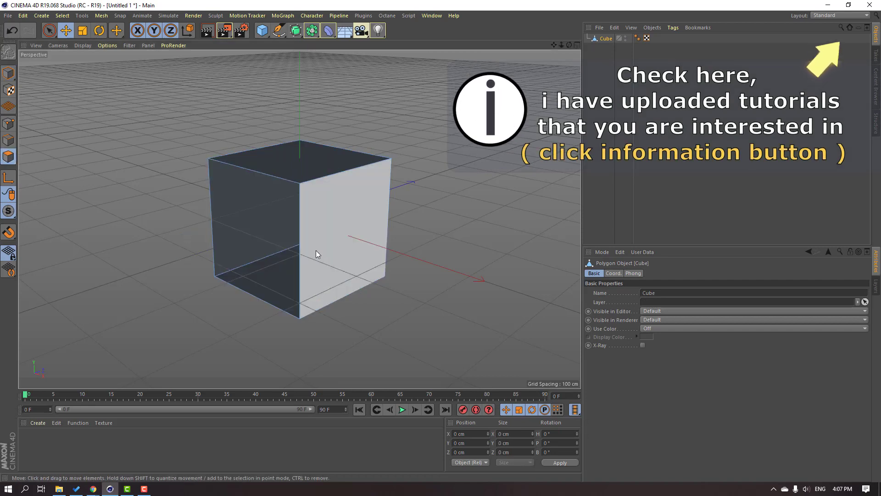
pyautogui.click(342, 220)
pyautogui.press('Delete')
pyautogui.click(343, 192)
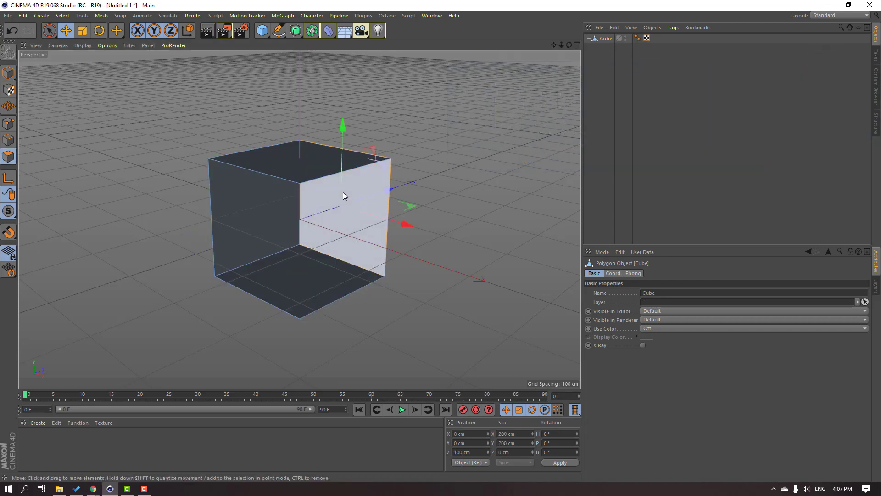
pyautogui.press('Delete')
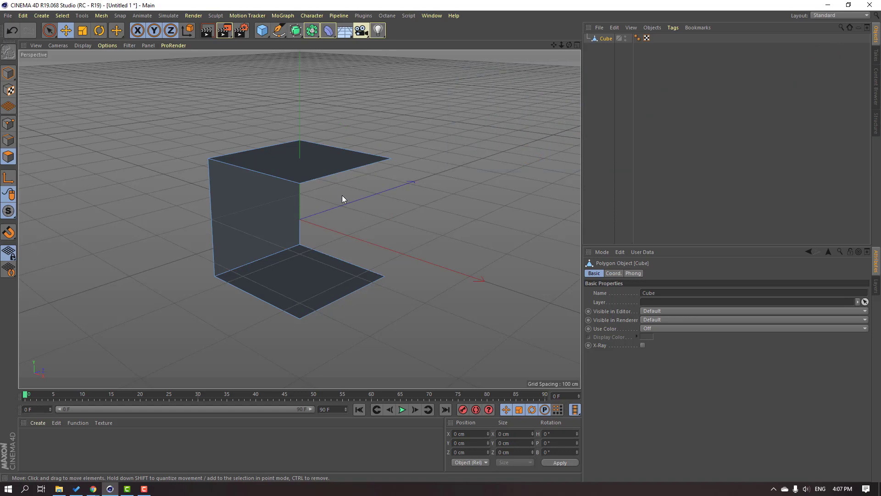
pyautogui.click(320, 167)
pyautogui.press('Delete')
# - Bevel the edge where the wall meets the floor with an offset of about 41 cm and 15 subdivisions
pyautogui.keyDown('alt'); pyautogui.moveTo(243, 266); pyautogui.dragTo(152, 275); pyautogui.keyUp('alt')
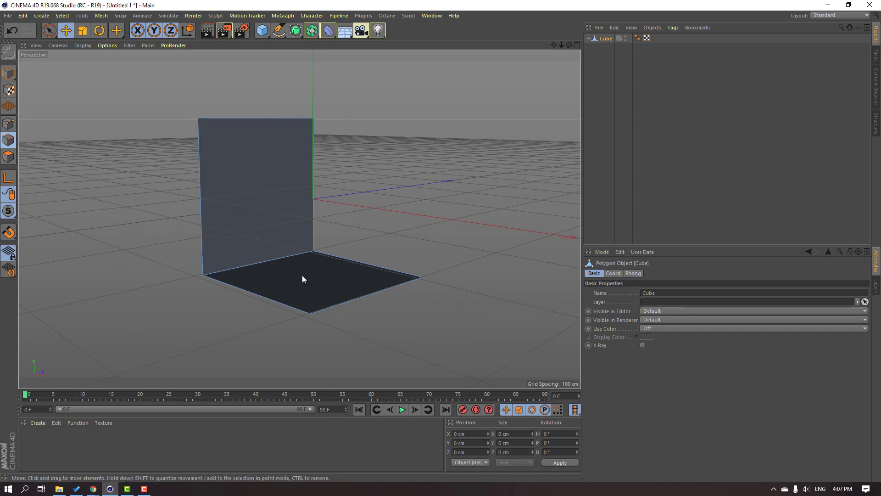
pyautogui.scroll(10, 285, 273)
pyautogui.click(265, 252)
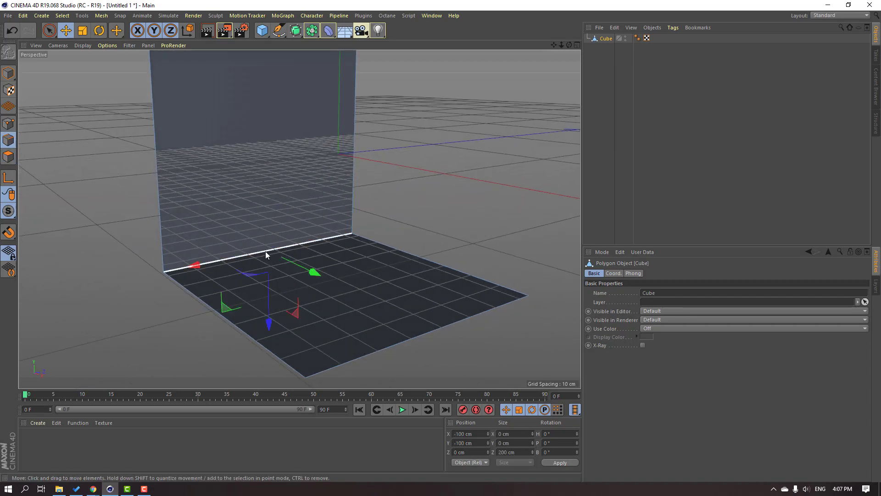
pyautogui.scroll(-8, 237, 269)
pyautogui.rightClick(109, 202)
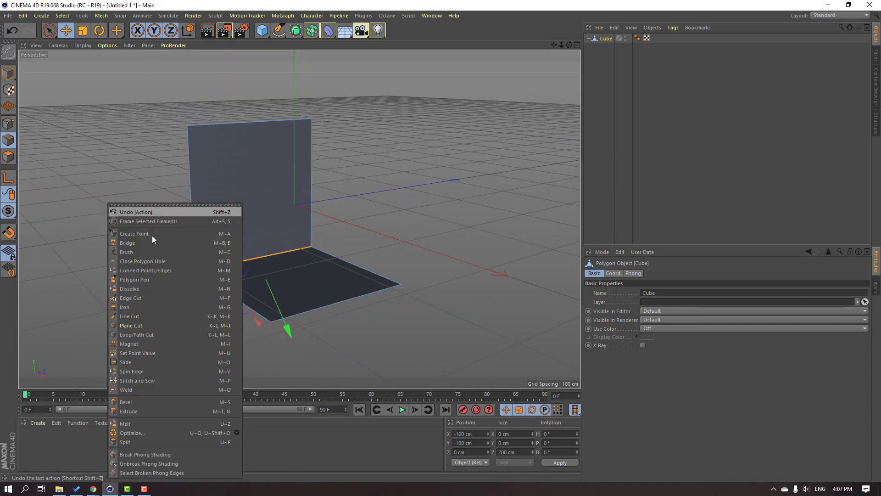
pyautogui.click(130, 402)
pyautogui.scroll(3, 236, 287)
pyautogui.scroll(4, 236, 286)
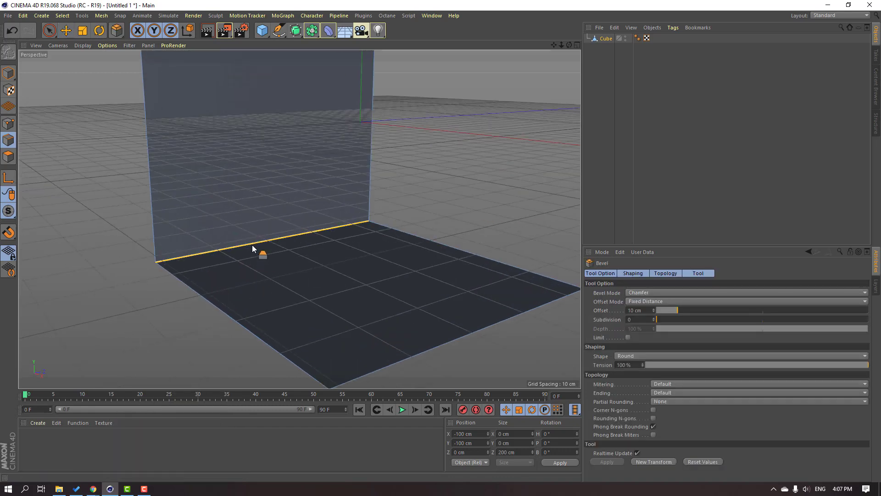
pyautogui.moveTo(252, 250); pyautogui.dragTo(398, 296)
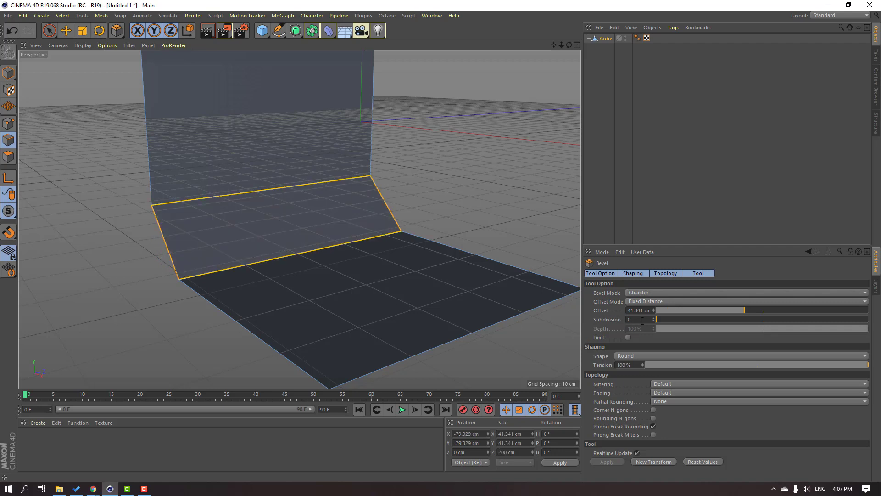
pyautogui.moveTo(659, 318); pyautogui.dragTo(817, 317)
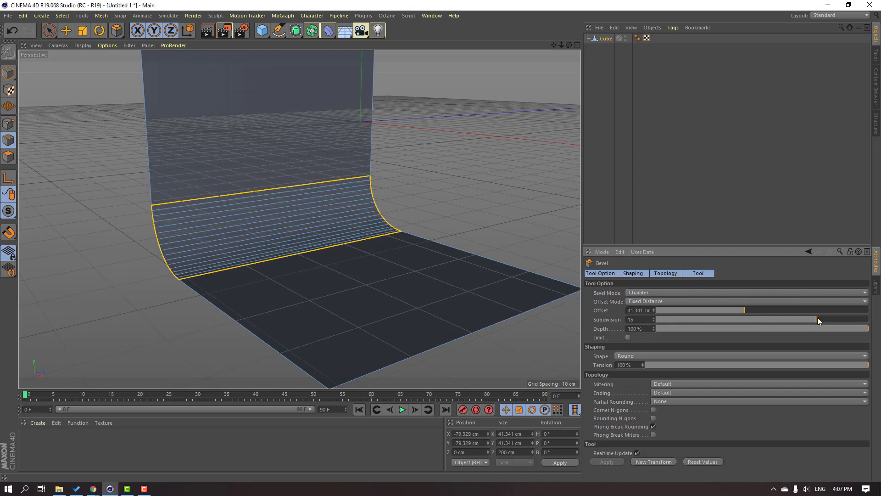
# - Rectangle-select all points along one side of the backdrop and move them outward along Z, widening it to about 503 cm
pyautogui.moveTo(205, 324)
pyautogui.keyDown('alt'); pyautogui.mouseDown()
pyautogui.moveTo(324, 327)
pyautogui.moveTo(217, 319)
pyautogui.mouseUp(); pyautogui.keyUp('alt')
pyautogui.scroll(-5, 275, 271)
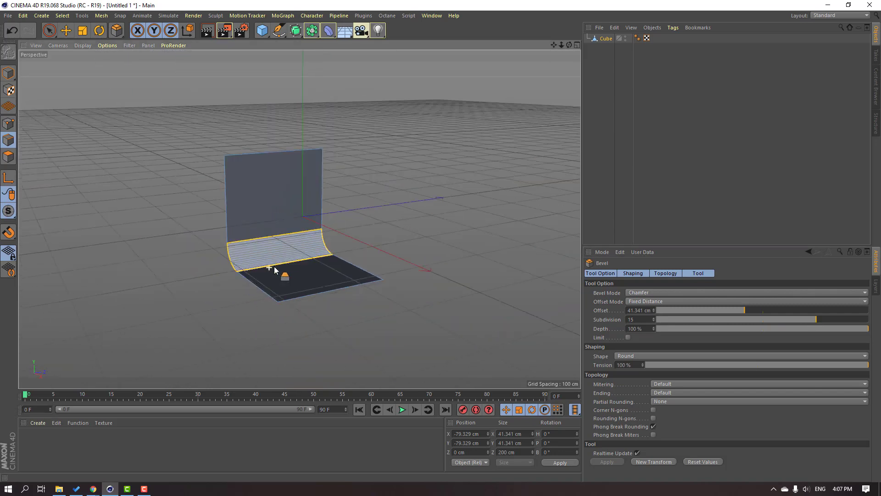
pyautogui.keyDown('alt'); pyautogui.moveTo(335, 277); pyautogui.dragTo(301, 280); pyautogui.keyUp('alt')
pyautogui.scroll(2, 305, 281)
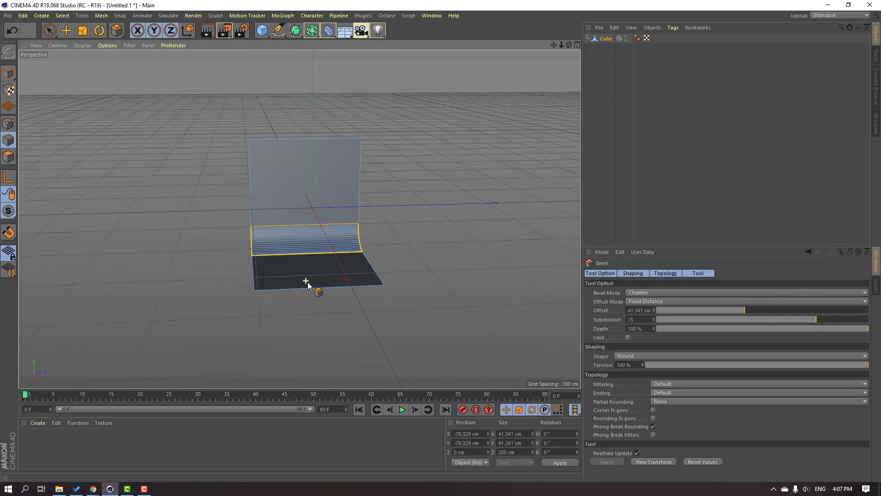
pyautogui.click(8, 123)
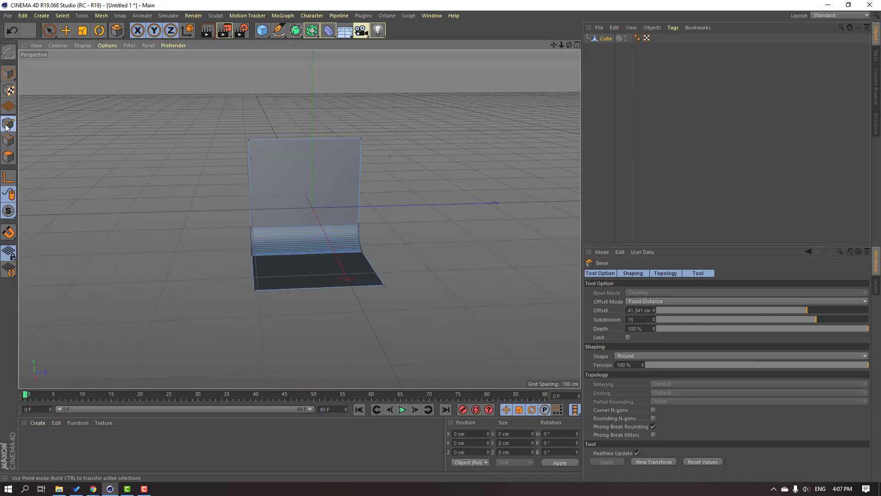
pyautogui.click(49, 30)
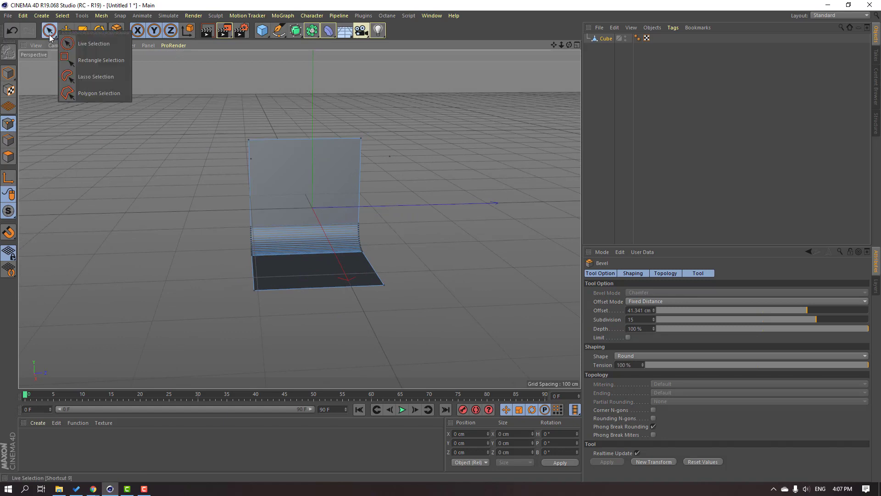
pyautogui.click(108, 61)
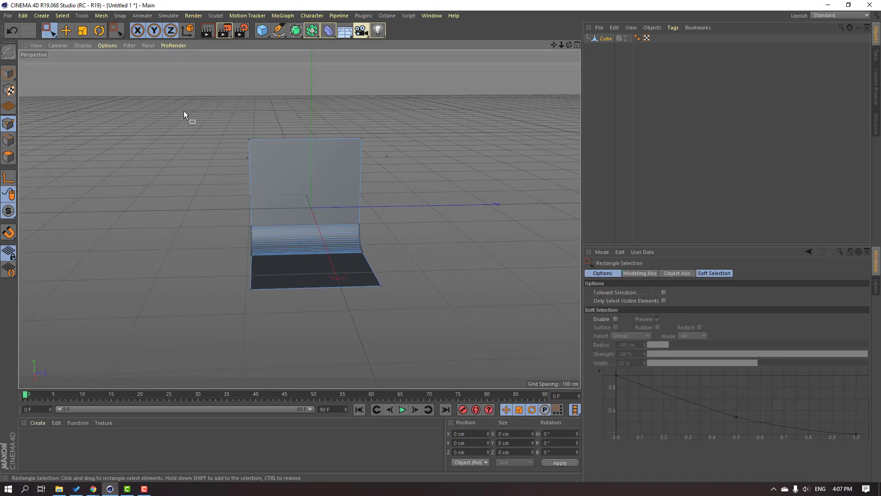
pyautogui.moveTo(183, 112); pyautogui.dragTo(271, 318)
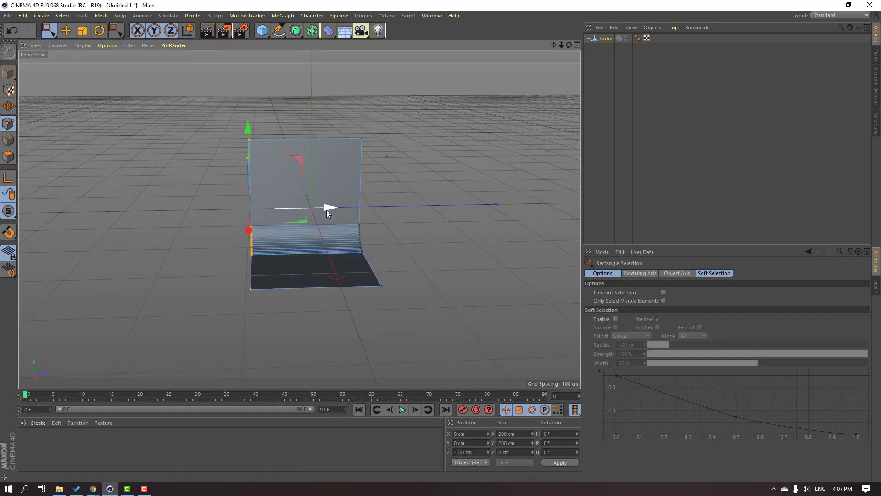
pyautogui.moveTo(326, 210); pyautogui.dragTo(136, 214)
# - Select the floor's front edge points and extend them forward along X to about 207 cm
pyautogui.keyDown('alt'); pyautogui.moveTo(180, 294); pyautogui.dragTo(352, 274); pyautogui.keyUp('alt')
pyautogui.moveTo(442, 209); pyautogui.dragTo(336, 296)
pyautogui.keyDown('alt'); pyautogui.moveTo(325, 338); pyautogui.dragTo(356, 304); pyautogui.keyUp('alt')
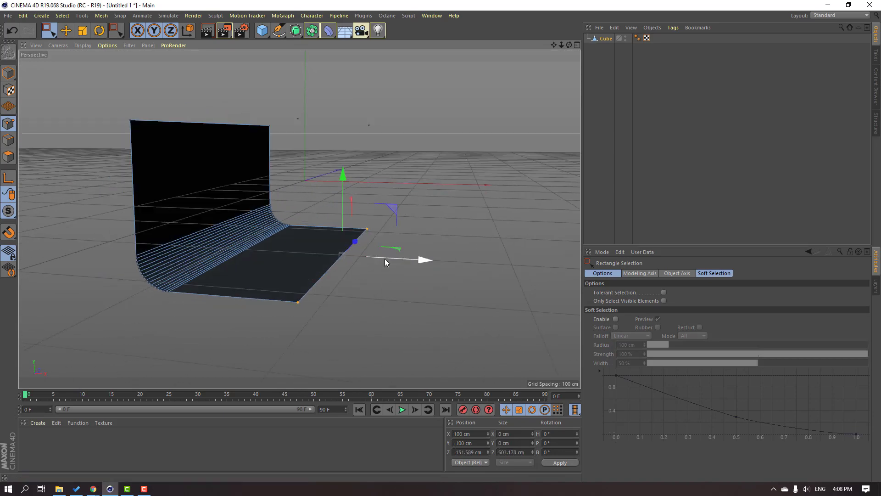
pyautogui.keyDown('alt'); pyautogui.moveTo(444, 260); pyautogui.dragTo(116, 190); pyautogui.keyUp('alt')
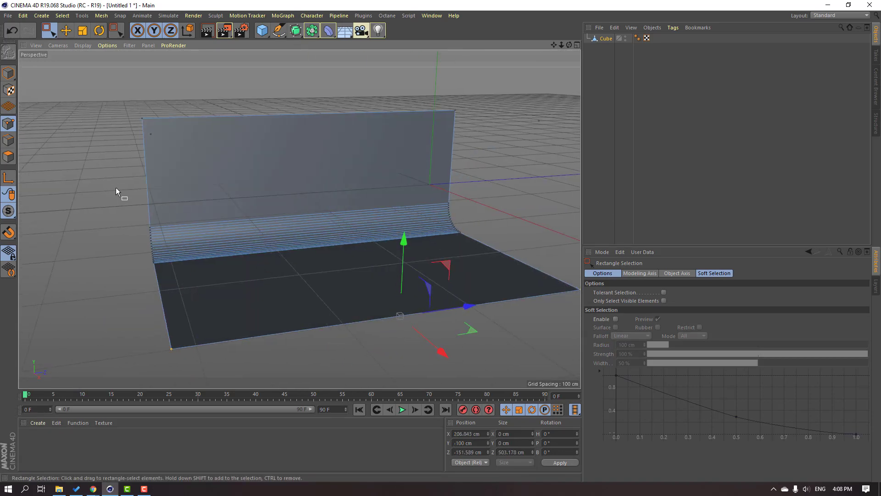
# - Return the backdrop to Model mode with the Move tool active
pyautogui.click(8, 75)
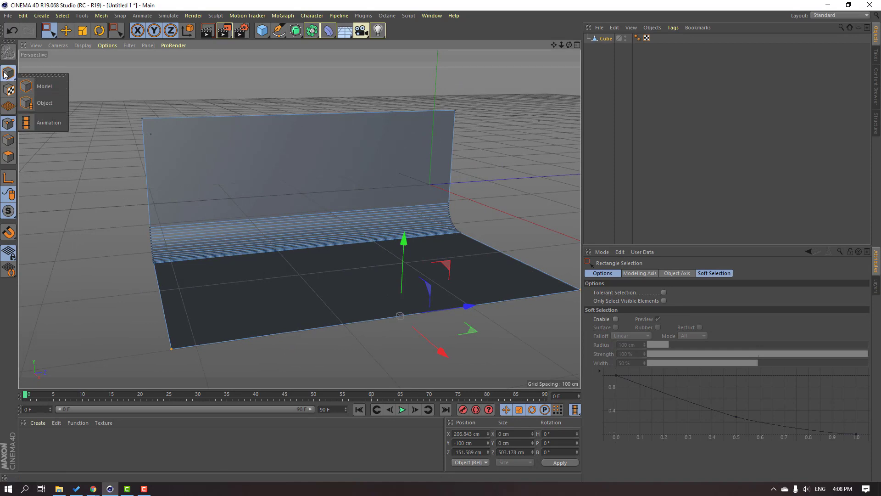
pyautogui.click(8, 76)
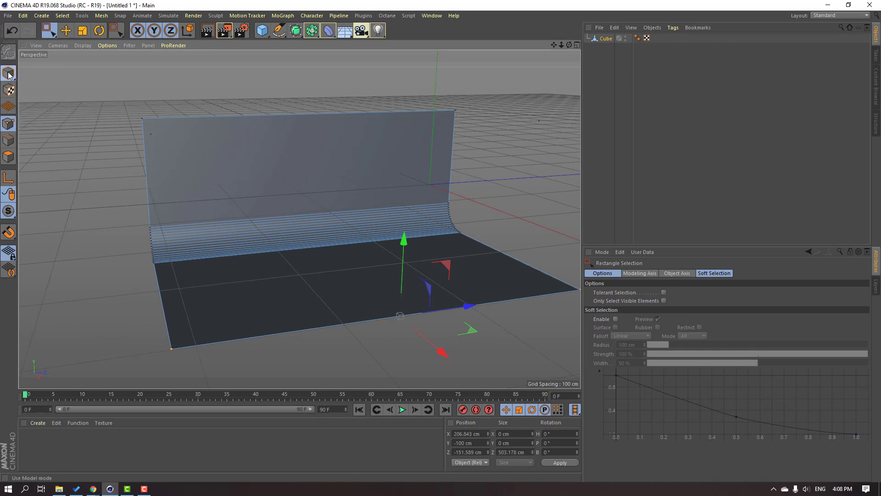
pyautogui.click(66, 30)
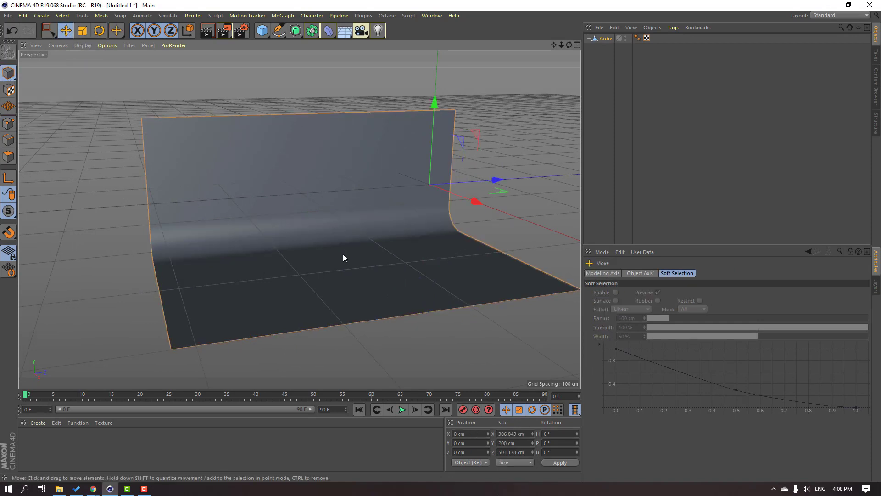
# - Open the Octane Live Viewer and start a live render of the backdrop
pyautogui.keyDown('alt'); pyautogui.moveTo(343, 254); pyautogui.dragTo(296, 256); pyautogui.keyUp('alt')
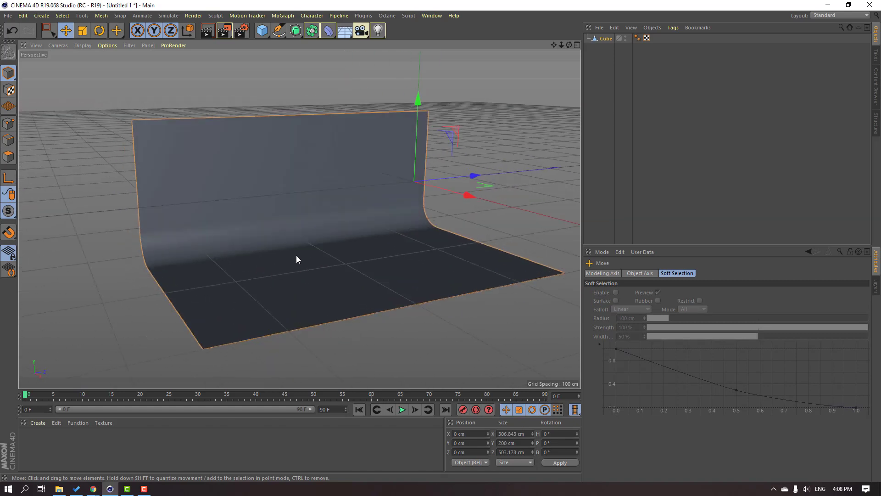
pyautogui.click(386, 16)
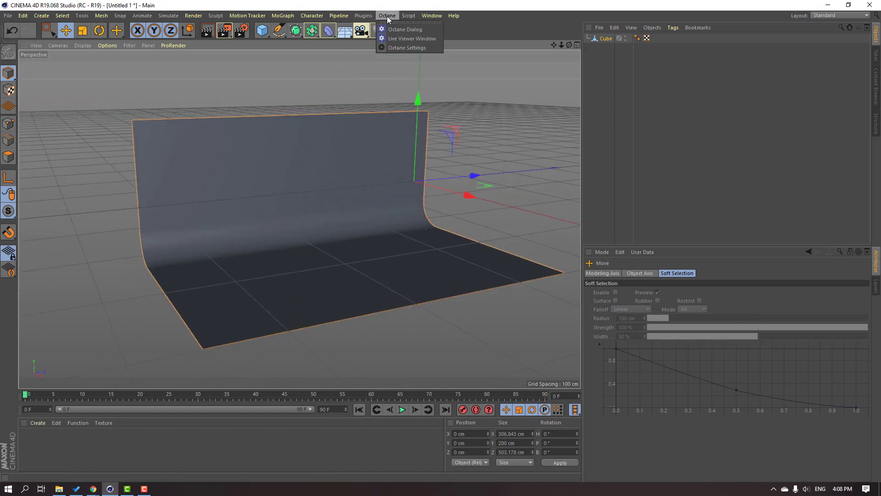
pyautogui.click(432, 40)
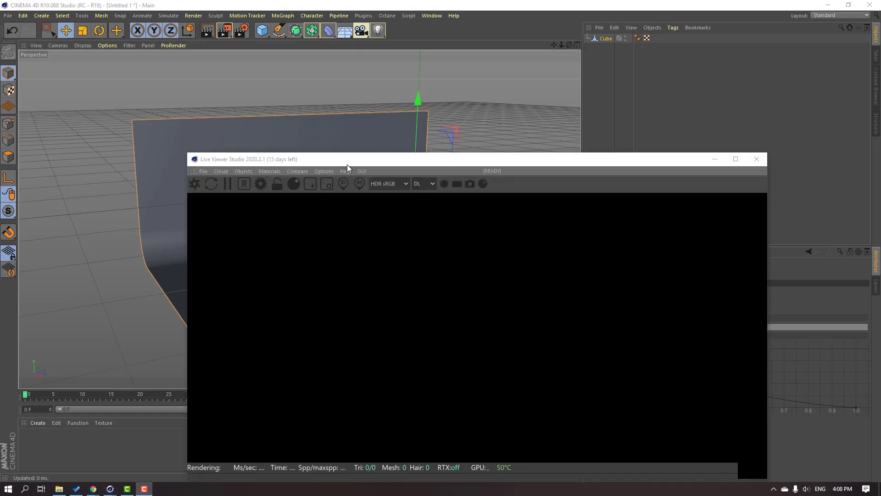
pyautogui.moveTo(347, 165); pyautogui.dragTo(313, 121)
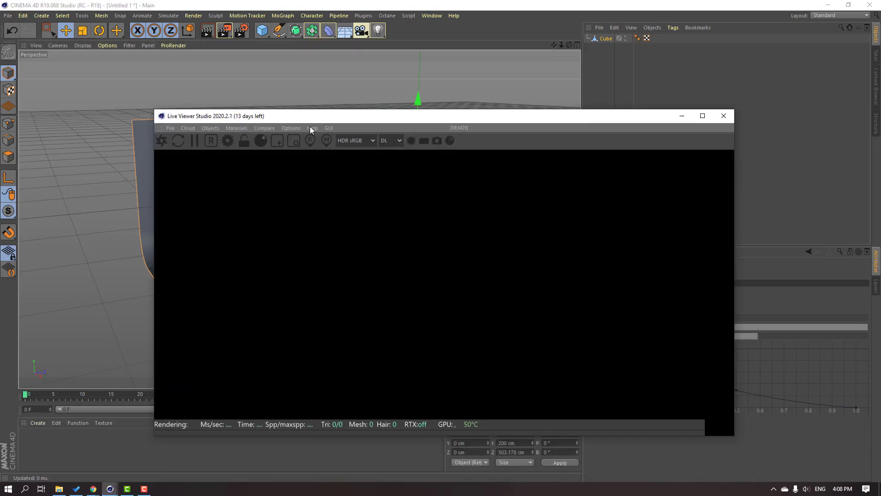
pyautogui.click(161, 141)
# - Dock the Live Viewer between the perspective viewport and the object manager
pyautogui.moveTo(374, 115); pyautogui.dragTo(379, 140)
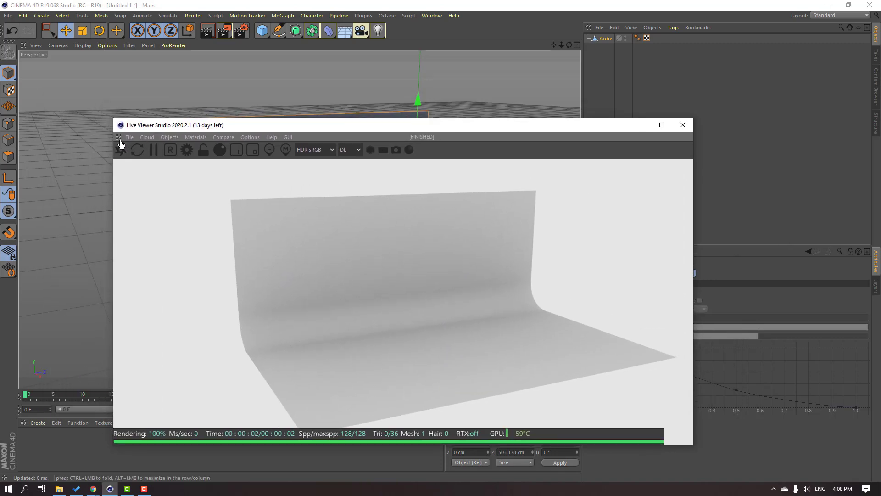
pyautogui.moveTo(515, 98); pyautogui.dragTo(582, 97)
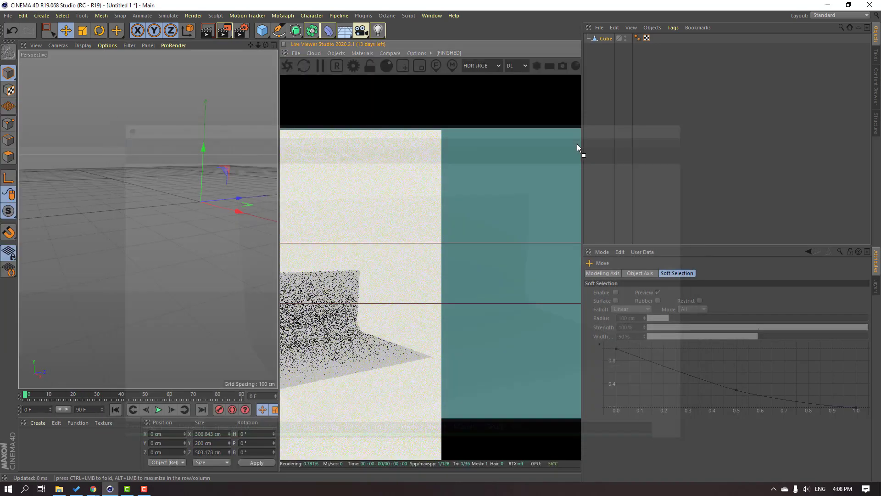
pyautogui.scroll(4, 161, 236)
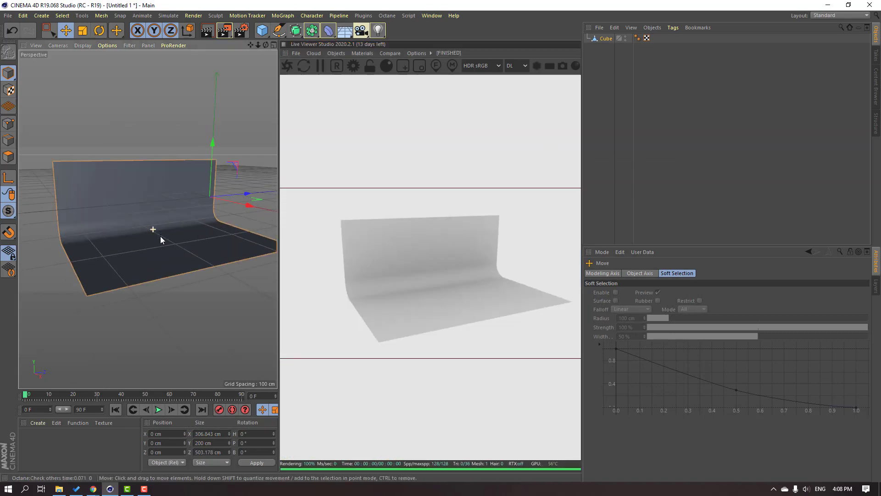
pyautogui.keyDown('alt'); pyautogui.moveTo(155, 249); pyautogui.dragTo(138, 254); pyautogui.keyUp('alt')
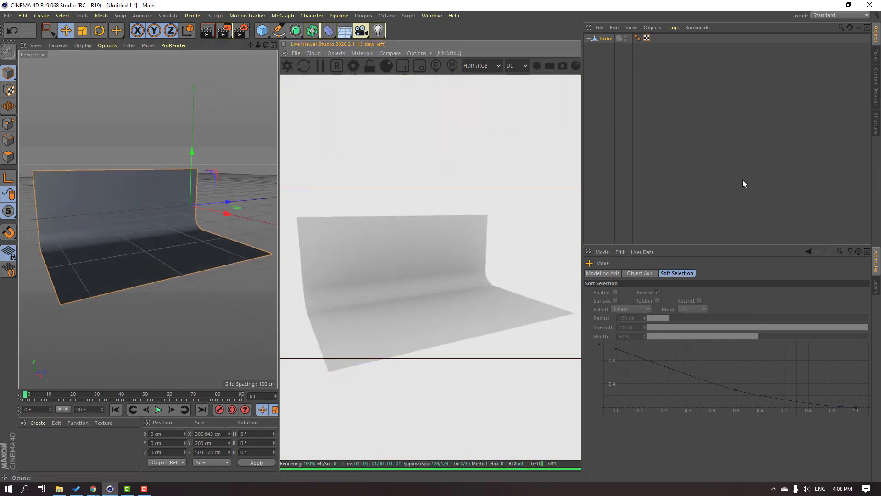
# - Search the Content Browser's Presets library for "sofa"
pyautogui.click(875, 87)
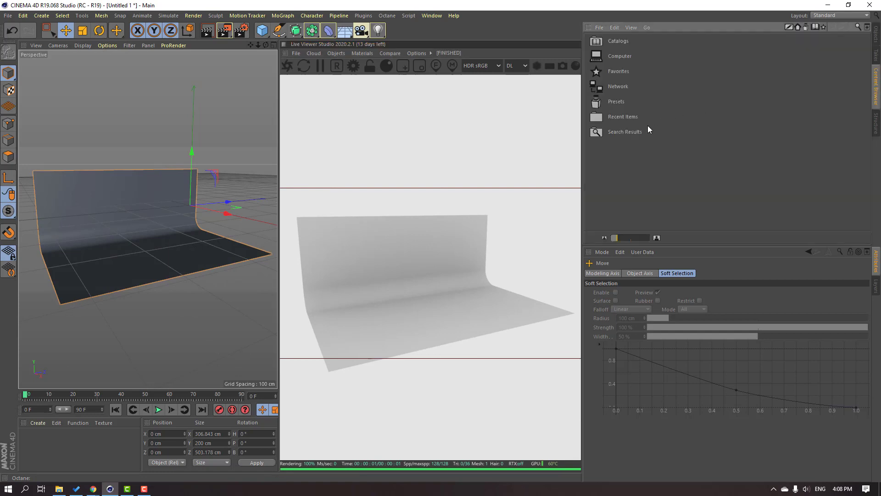
pyautogui.doubleClick(605, 99)
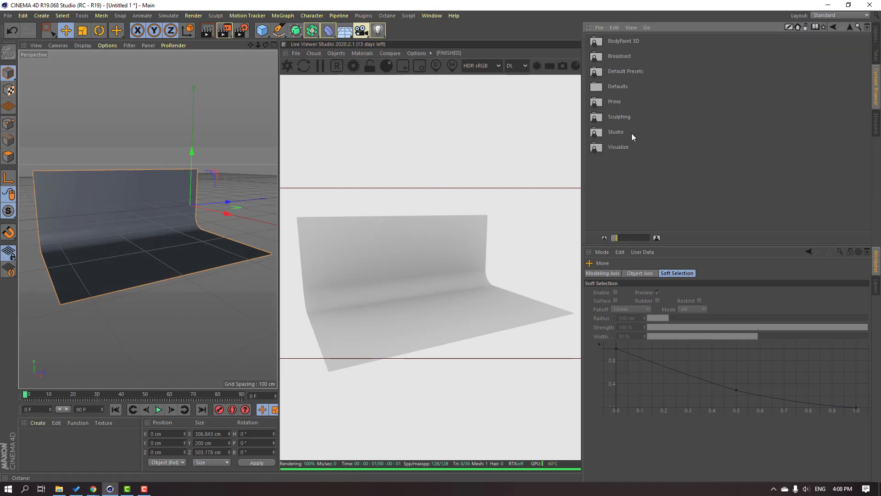
pyautogui.click(858, 27)
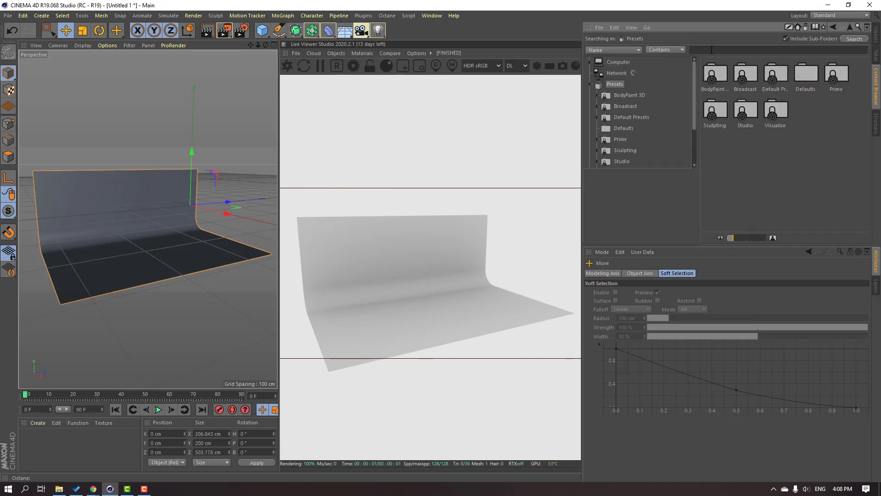
pyautogui.write('sofa')
pyautogui.press('Return')
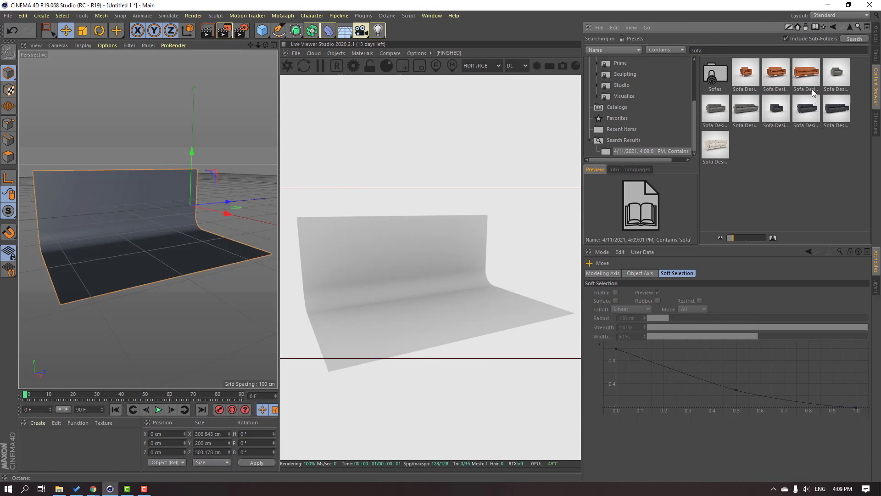
# - Load the orange "Sofa Design 01 - 1 Seat" preset from the search results into the scene
pyautogui.click(747, 77)
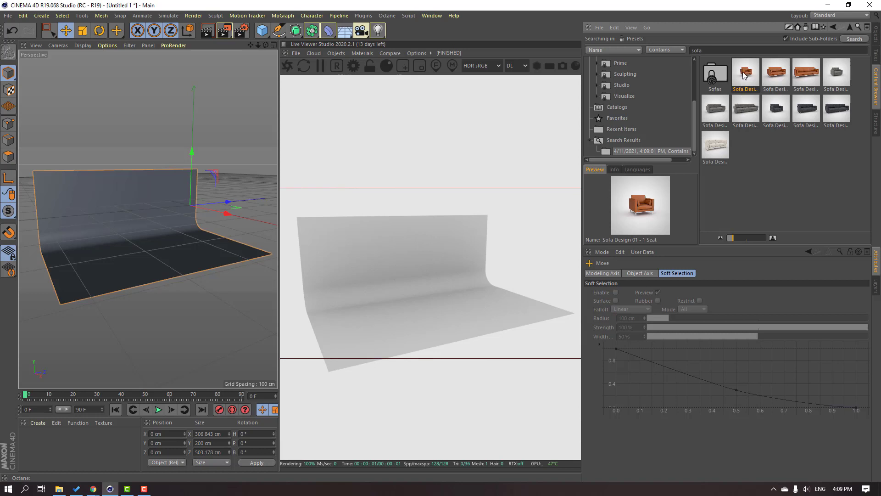
pyautogui.doubleClick(744, 74)
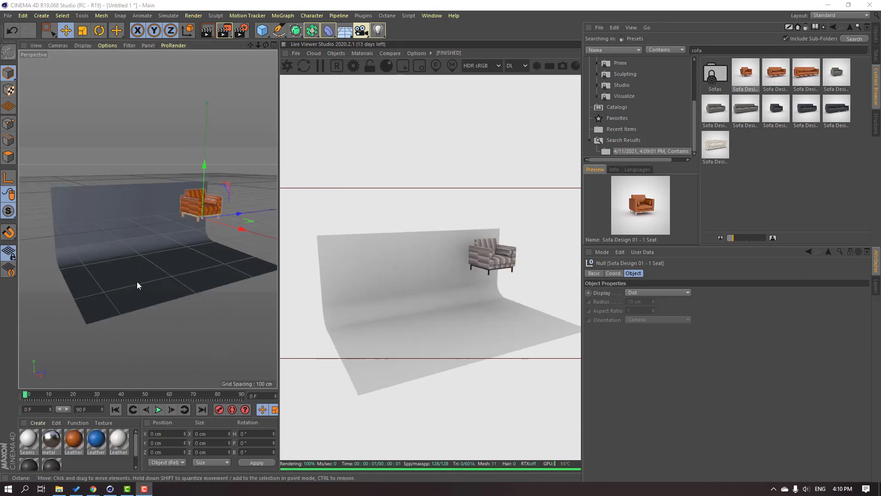
pyautogui.moveTo(137, 281)
pyautogui.keyDown('alt'); pyautogui.mouseDown()
pyautogui.moveTo(161, 263)
pyautogui.moveTo(172, 283)
pyautogui.moveTo(150, 288)
pyautogui.mouseUp(); pyautogui.keyUp('alt')
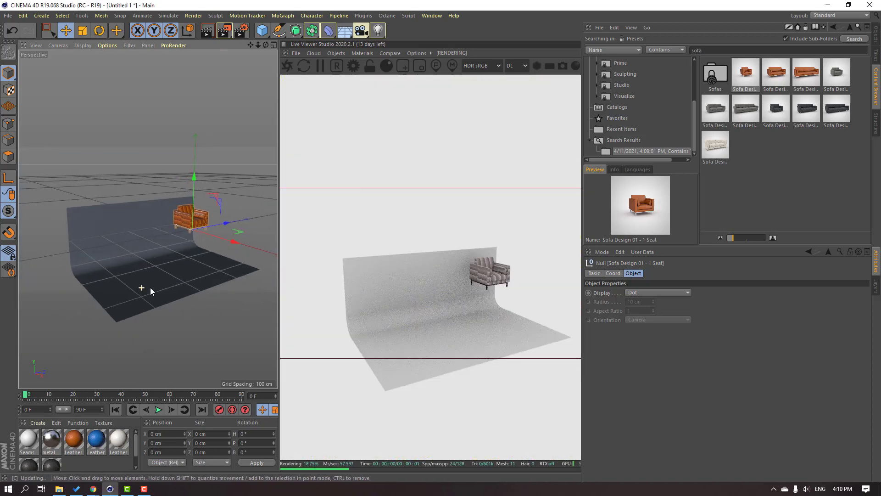
# - Move the whole sofa group onto the backdrop floor, to about Y -117 cm and Z -196 cm
pyautogui.click(874, 35)
pyautogui.click(638, 54)
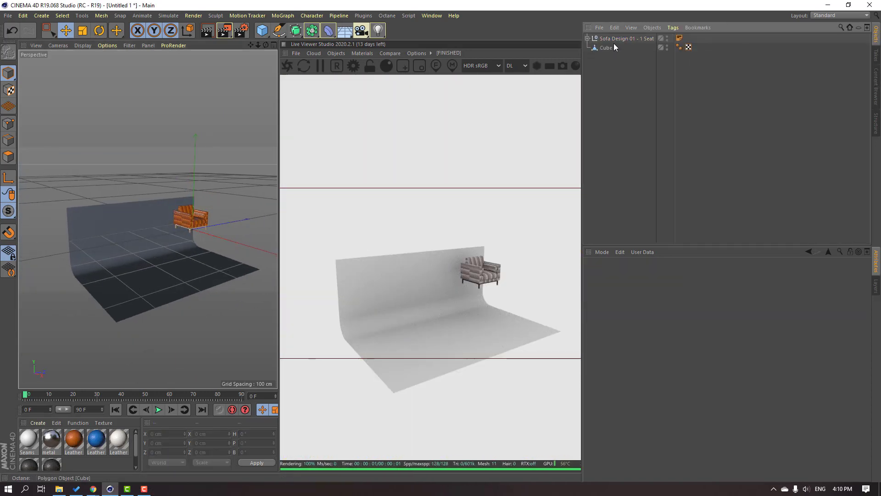
pyautogui.click(612, 37)
pyautogui.click(587, 38)
pyautogui.click(587, 39)
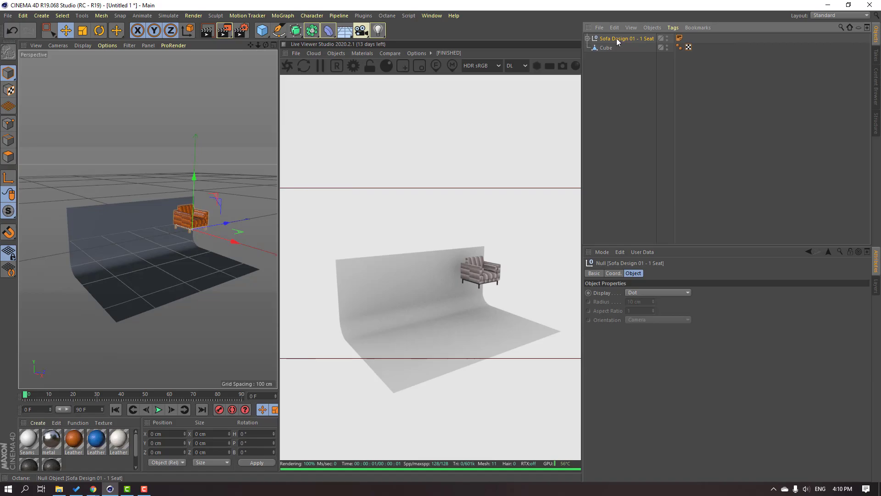
pyautogui.scroll(4, 199, 234)
pyautogui.moveTo(203, 225); pyautogui.dragTo(95, 312)
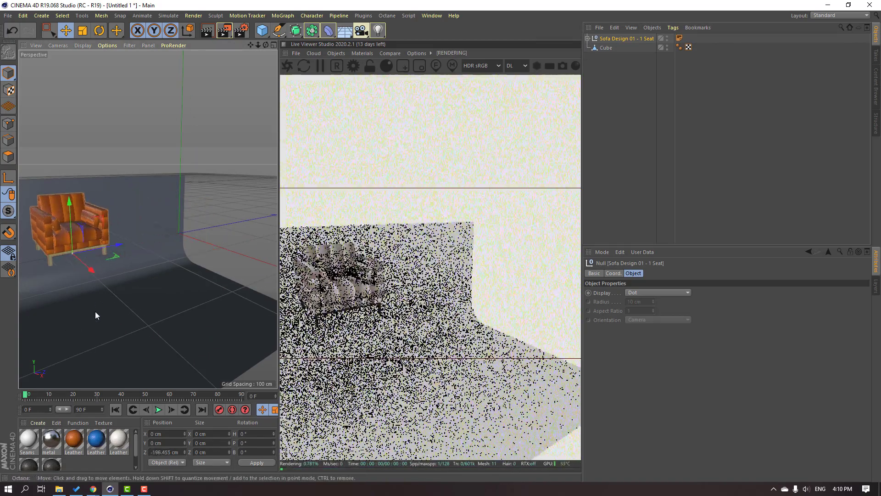
pyautogui.keyDown('alt'); pyautogui.moveTo(95, 311); pyautogui.dragTo(168, 247, button='middle'); pyautogui.keyUp('alt')
pyautogui.moveTo(149, 150); pyautogui.dragTo(147, 230)
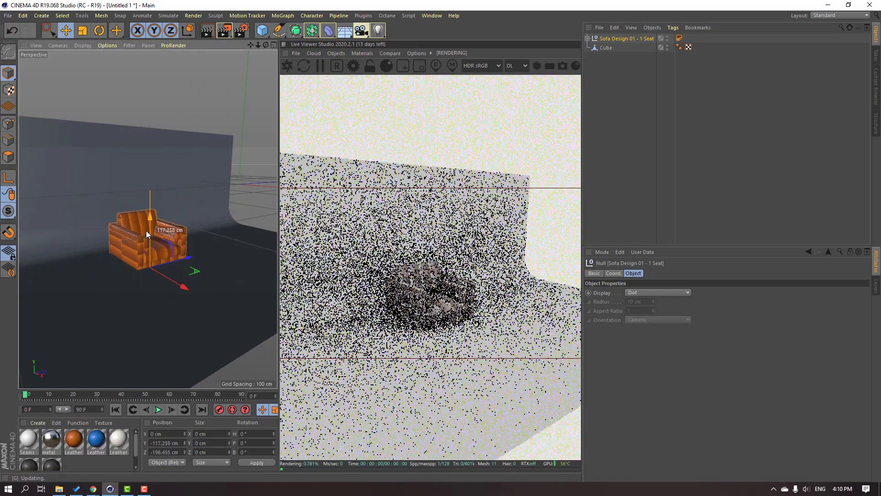
# - Scale the armchair down uniformly and return to the Move tool
pyautogui.scroll(4, 152, 286)
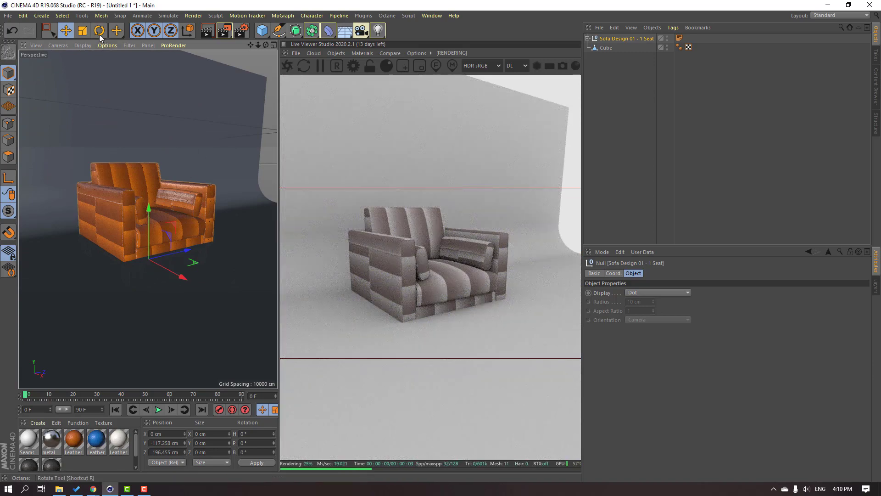
pyautogui.click(86, 30)
pyautogui.moveTo(227, 177); pyautogui.dragTo(152, 252)
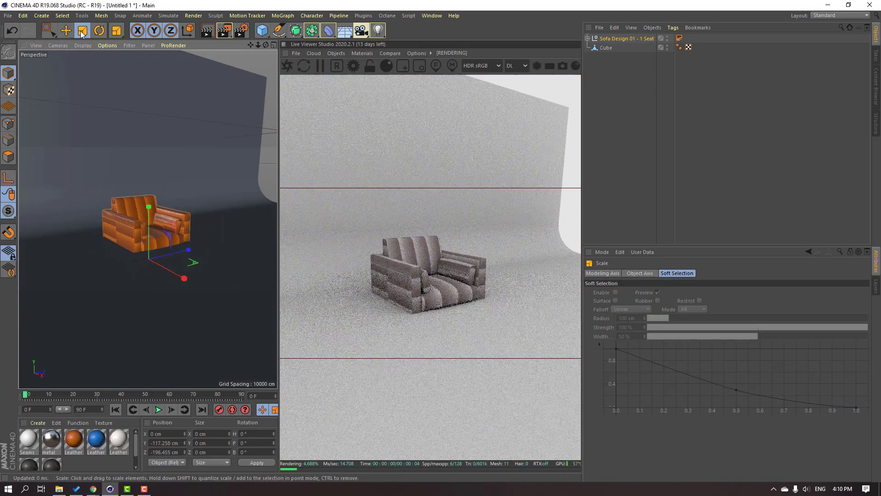
pyautogui.press('e')
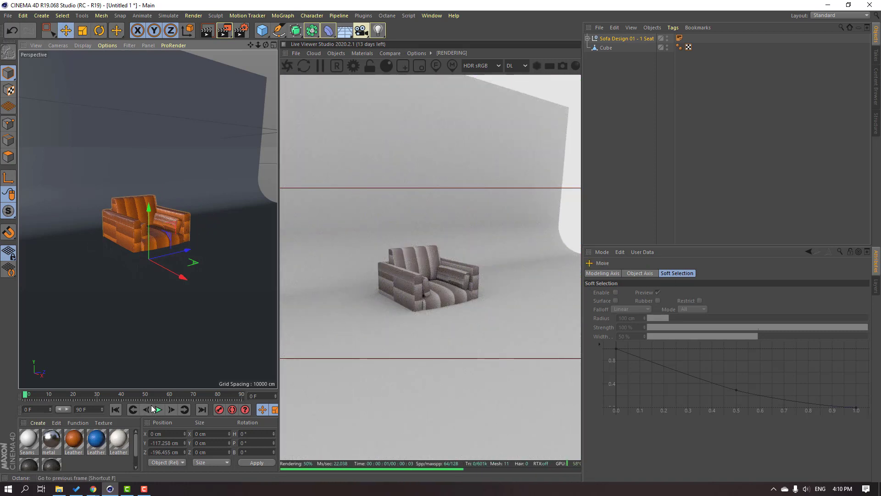
# - Delete all seven imported sofa materials from the scene
pyautogui.moveTo(152, 402); pyautogui.dragTo(152, 382)
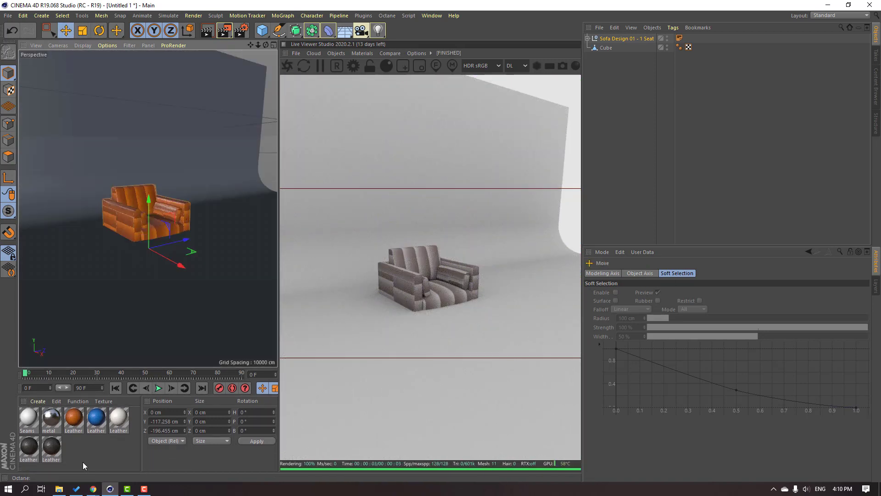
pyautogui.click(83, 462)
pyautogui.moveTo(125, 461); pyautogui.dragTo(32, 416)
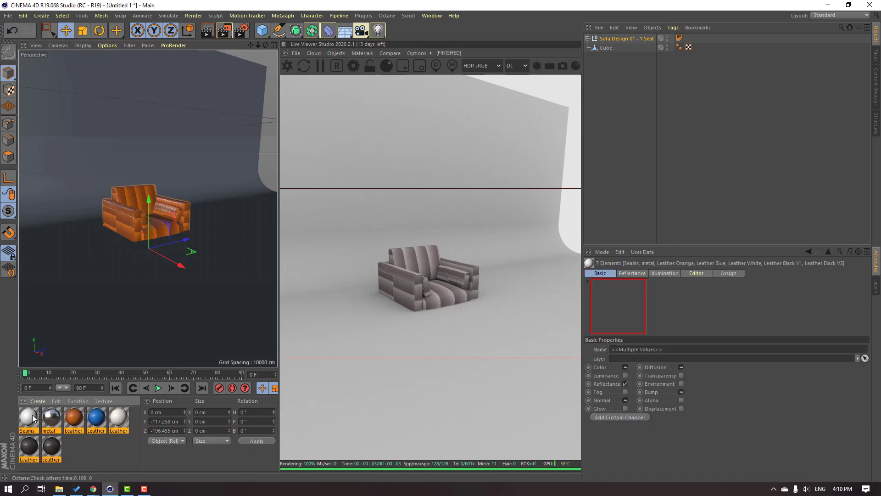
pyautogui.press('Delete')
# - Reposition the armchair so its legs stand above the floor, at about X 37, Y -96 and Z -225 cm
pyautogui.scroll(-3, 171, 241)
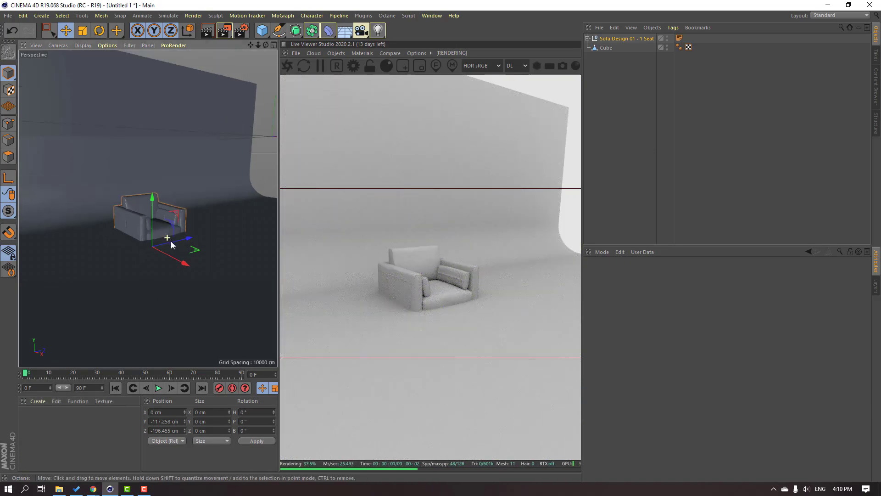
pyautogui.keyDown('alt'); pyautogui.moveTo(177, 243); pyautogui.dragTo(156, 247); pyautogui.keyUp('alt')
pyautogui.keyDown('alt'); pyautogui.moveTo(120, 255); pyautogui.dragTo(160, 265); pyautogui.keyUp('alt')
pyautogui.moveTo(138, 232); pyautogui.dragTo(137, 211)
pyautogui.scroll(3, 138, 216)
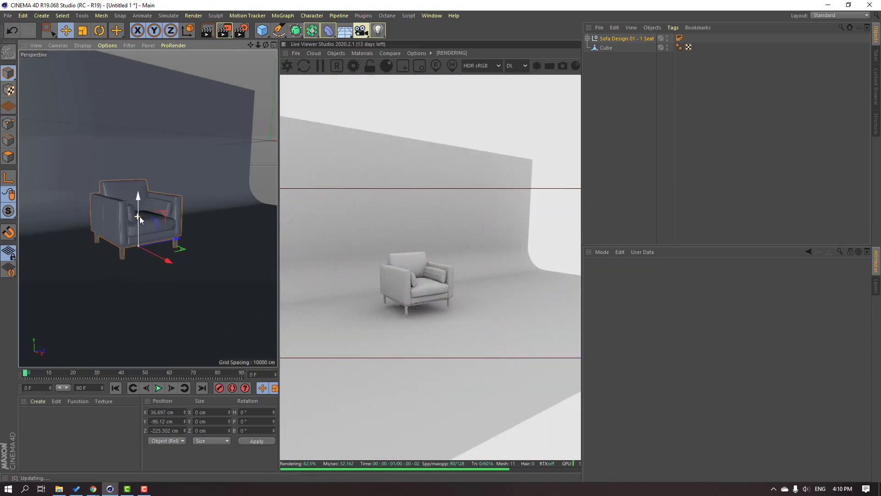
# - Scale the armchair down further so it looks smaller against the backdrop
pyautogui.click(96, 31)
pyautogui.click(85, 31)
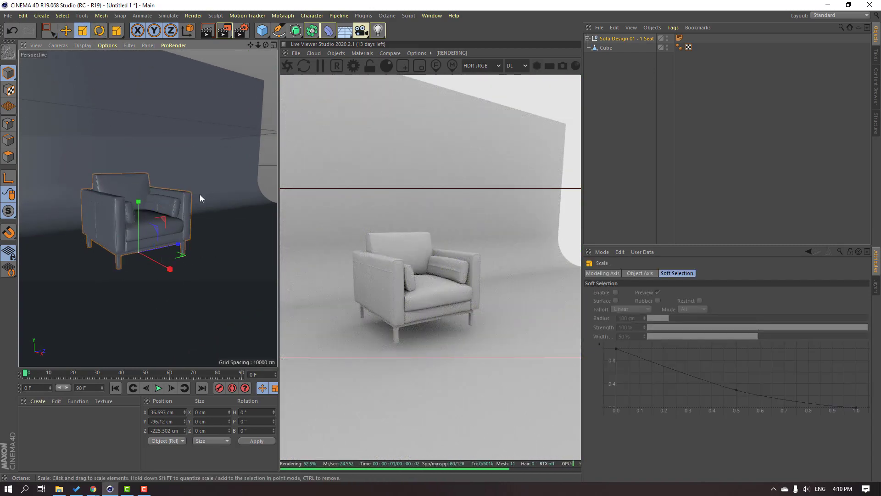
pyautogui.moveTo(200, 194); pyautogui.dragTo(78, 271)
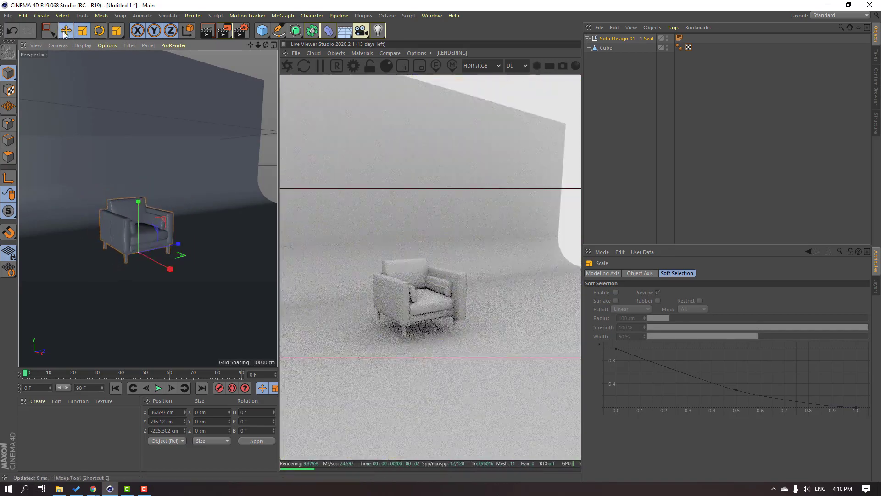
# - Lower the armchair slightly to about Y -97.6 cm so its legs meet the floor
pyautogui.click(64, 31)
pyautogui.scroll(5, 158, 246)
pyautogui.keyDown('alt'); pyautogui.moveTo(157, 247); pyautogui.dragTo(157, 189); pyautogui.keyUp('alt')
pyautogui.scroll(-4, 186, 175)
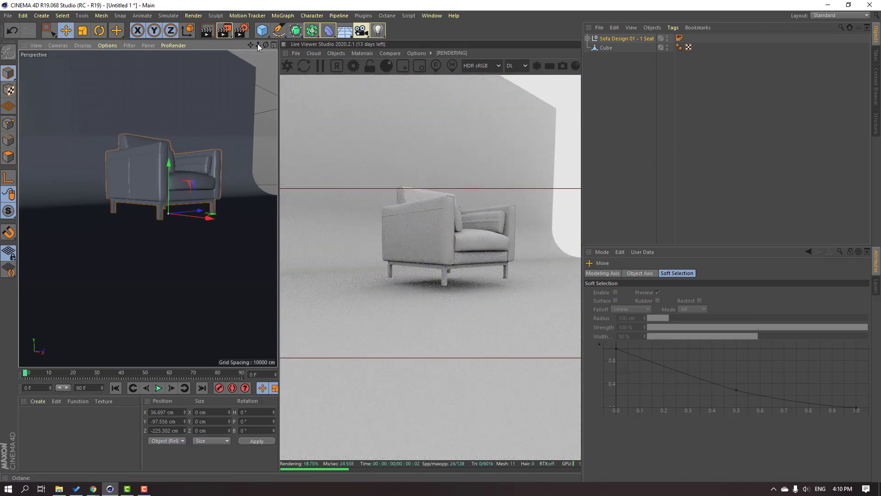
# - Add a cylinder and sink it through the backdrop floor beside the armchair, at about Y -177 cm and Z -180 cm
pyautogui.click(262, 30)
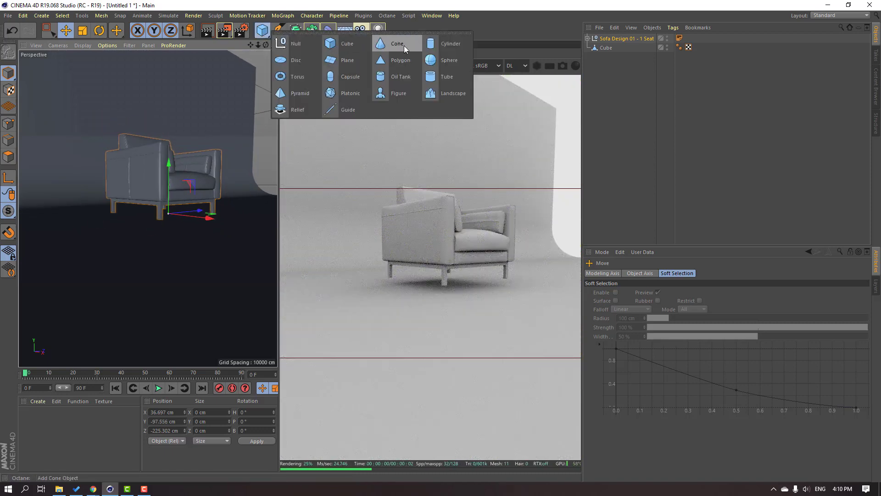
pyautogui.click(438, 45)
pyautogui.scroll(-3, 170, 206)
pyautogui.scroll(-3, 170, 205)
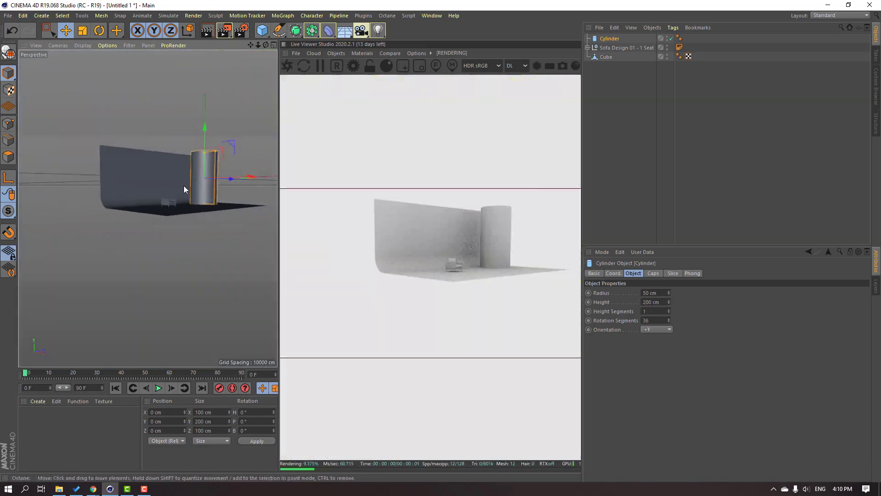
pyautogui.keyDown('alt'); pyautogui.moveTo(184, 186); pyautogui.dragTo(165, 203); pyautogui.keyUp('alt')
pyautogui.moveTo(217, 183); pyautogui.dragTo(173, 198)
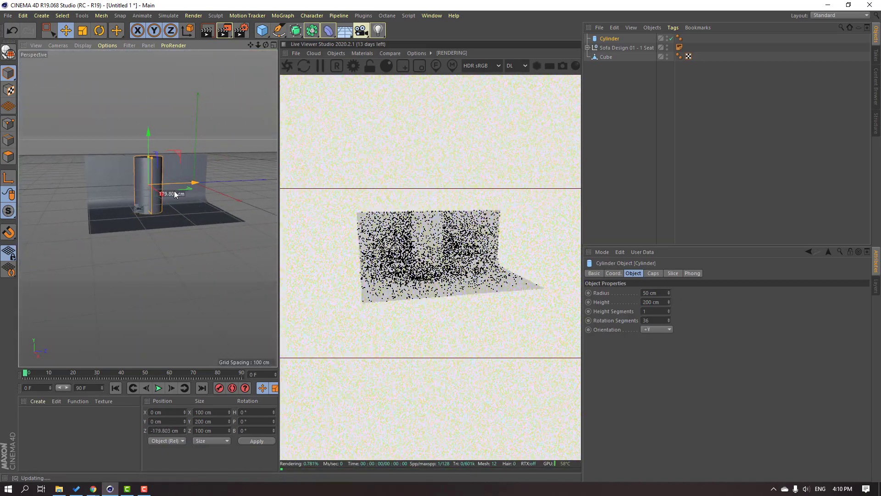
pyautogui.moveTo(147, 134); pyautogui.dragTo(148, 209)
pyautogui.scroll(5, 147, 219)
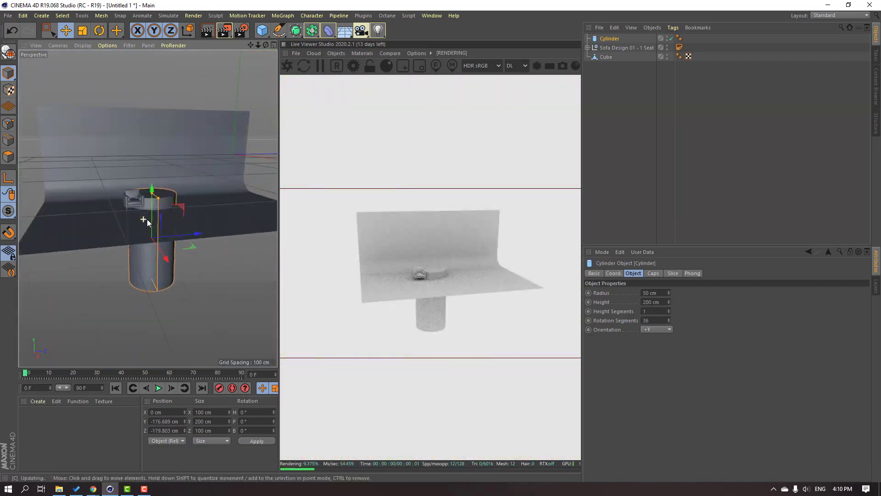
# - Turn the cylinder into a low round platform: radius about 40 cm, moved to about X 38 cm and Y -195 cm
pyautogui.scroll(-3, 148, 199)
pyautogui.keyDown('alt'); pyautogui.moveTo(126, 173); pyautogui.dragTo(152, 195); pyautogui.keyUp('alt')
pyautogui.scroll(4, 133, 173)
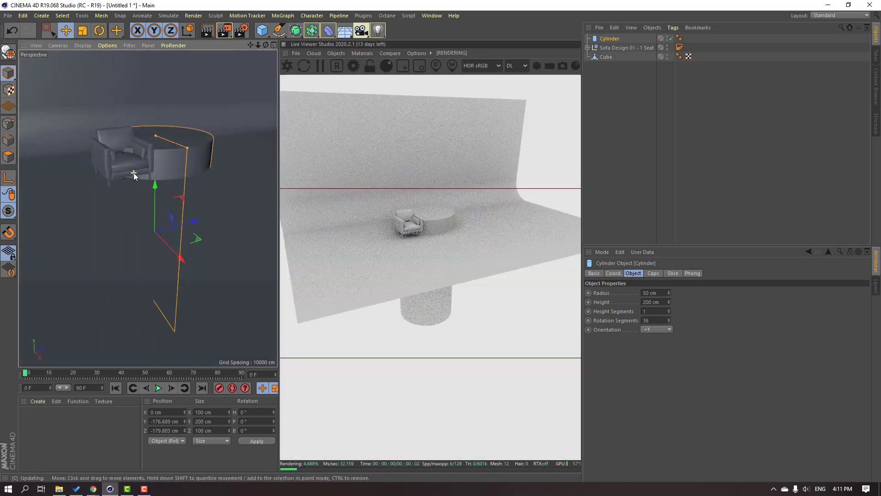
pyautogui.moveTo(171, 246); pyautogui.dragTo(190, 263)
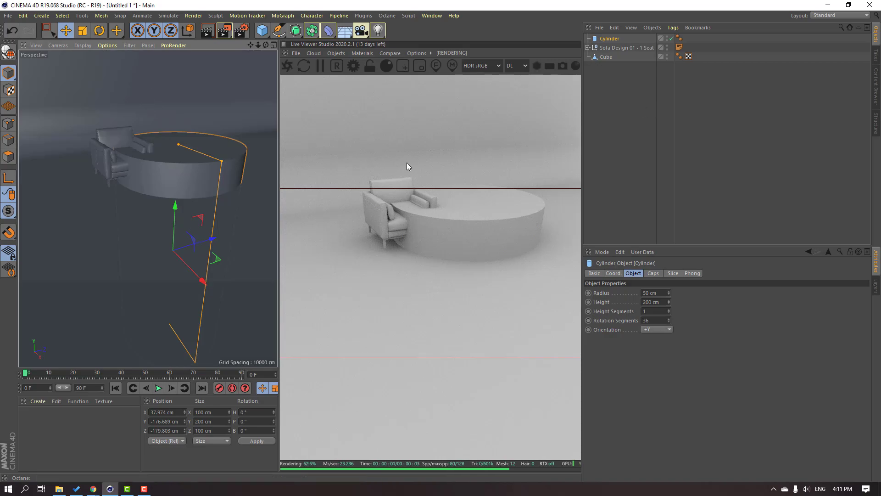
pyautogui.moveTo(222, 161); pyautogui.dragTo(173, 225)
pyautogui.scroll(3, 125, 159)
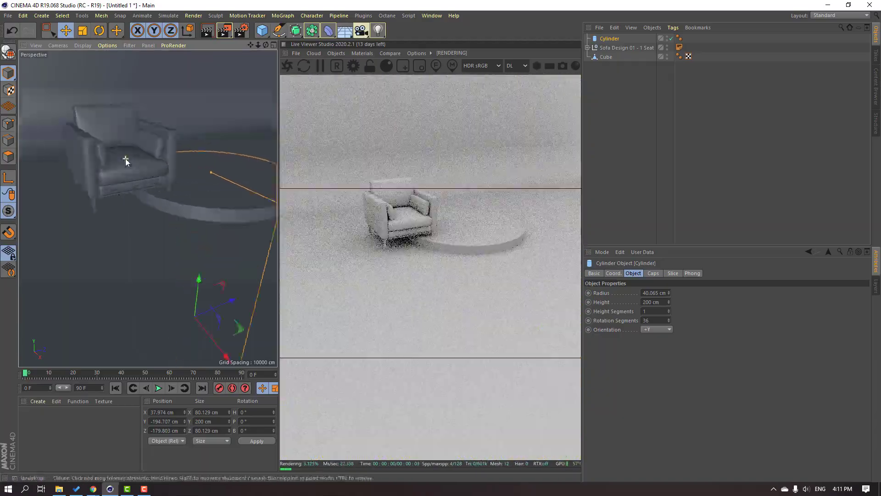
# - Move the armchair over the round platform and raise it, to about X 44, Y -94.4 and Z -184 cm
pyautogui.click(608, 49)
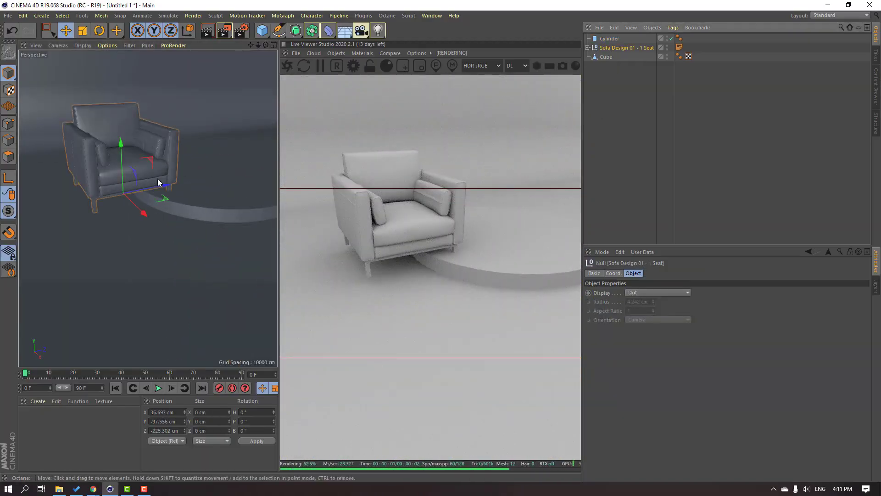
pyautogui.moveTo(145, 189); pyautogui.dragTo(239, 186)
pyautogui.moveTo(177, 169); pyautogui.dragTo(95, 192)
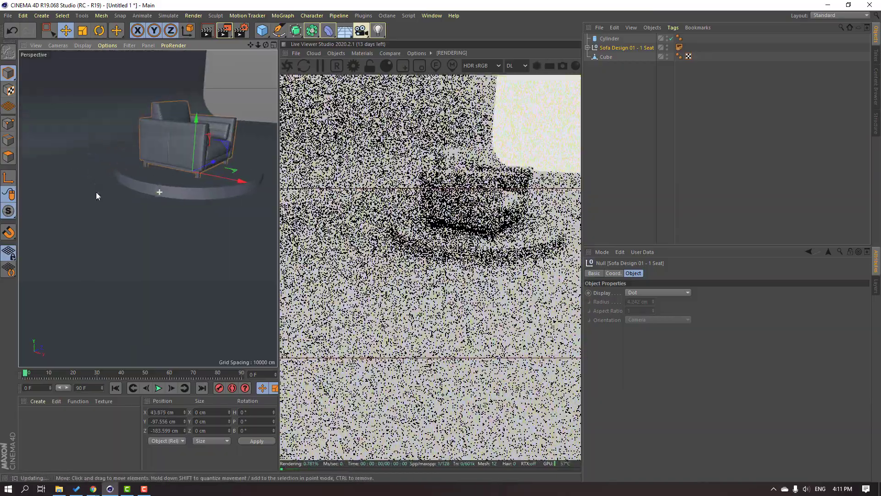
pyautogui.moveTo(192, 135); pyautogui.dragTo(194, 130)
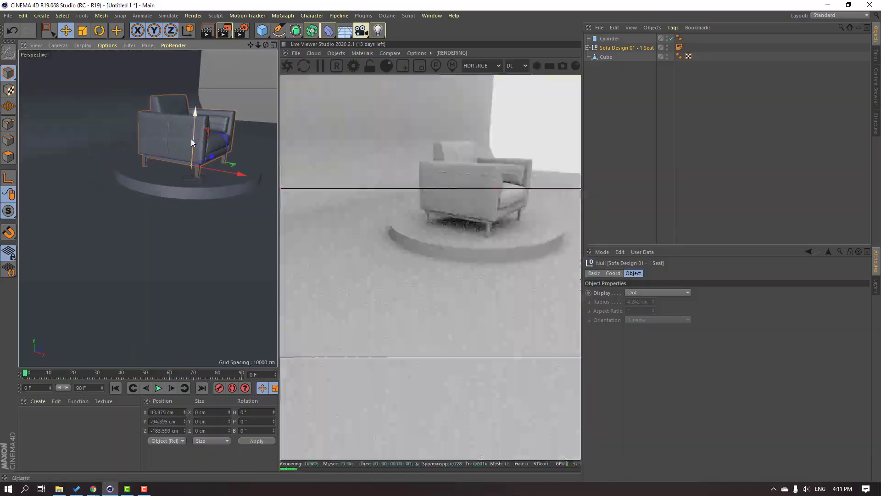
# - Lower the armchair to about Y -94.7 cm so its legs rest on the platform surface
pyautogui.scroll(7, 194, 151)
pyautogui.keyDown('alt'); pyautogui.moveTo(172, 223); pyautogui.dragTo(191, 200); pyautogui.keyUp('alt')
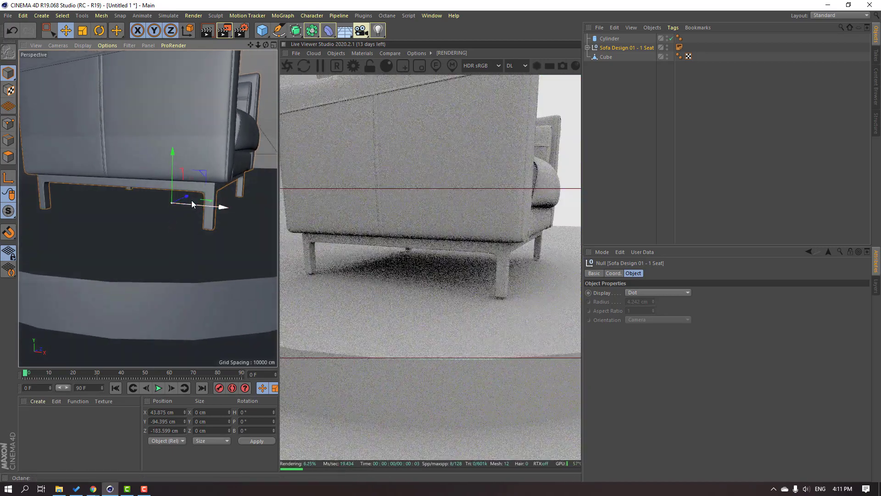
pyautogui.scroll(4, 191, 200)
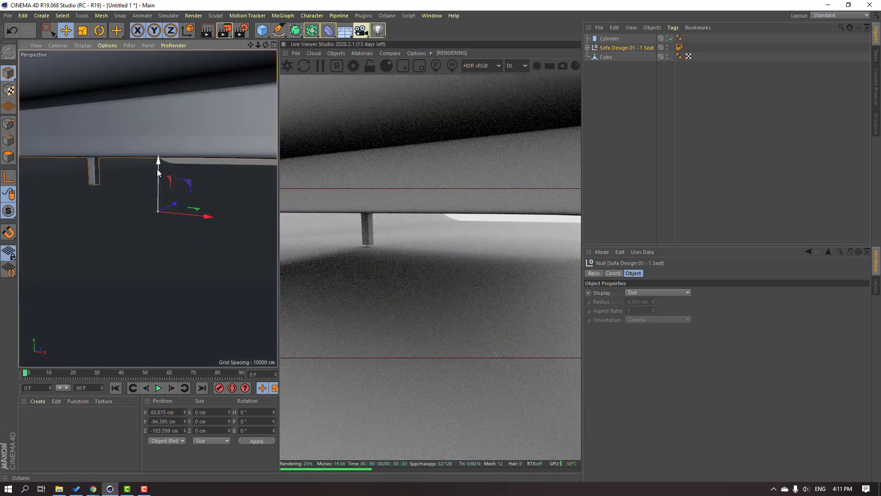
pyautogui.moveTo(158, 169); pyautogui.dragTo(158, 172)
pyautogui.scroll(-10, 178, 268)
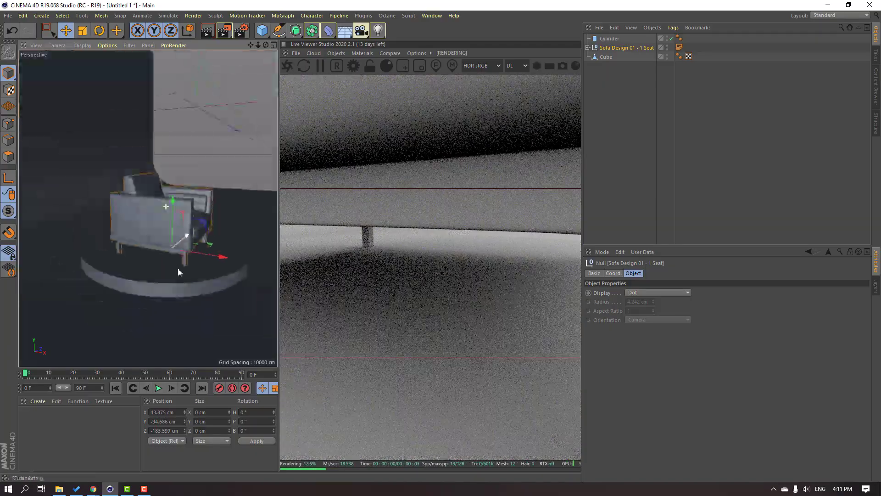
# - Add an Octane area light and move it to the backdrop's side, at about Z -415 cm
pyautogui.scroll(3, 129, 216)
pyautogui.keyDown('alt'); pyautogui.moveTo(169, 221); pyautogui.dragTo(180, 241); pyautogui.keyUp('alt')
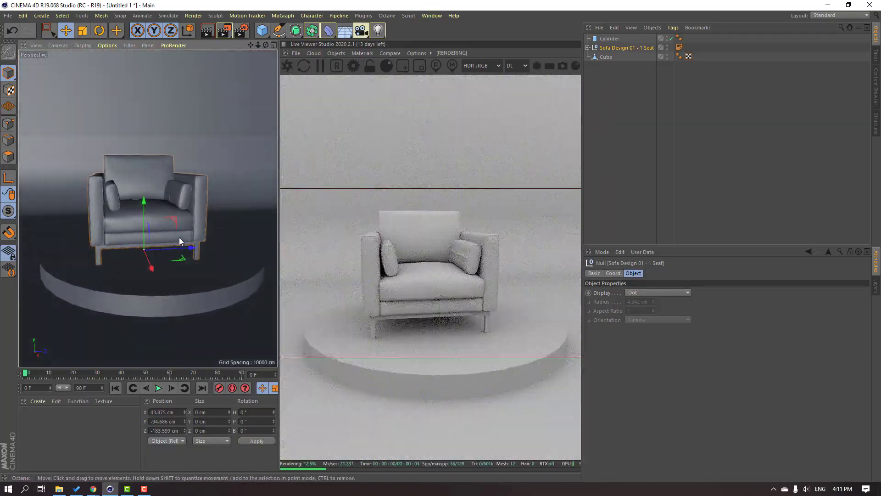
pyautogui.keyDown('alt'); pyautogui.moveTo(134, 238); pyautogui.dragTo(147, 233, button='middle'); pyautogui.keyUp('alt')
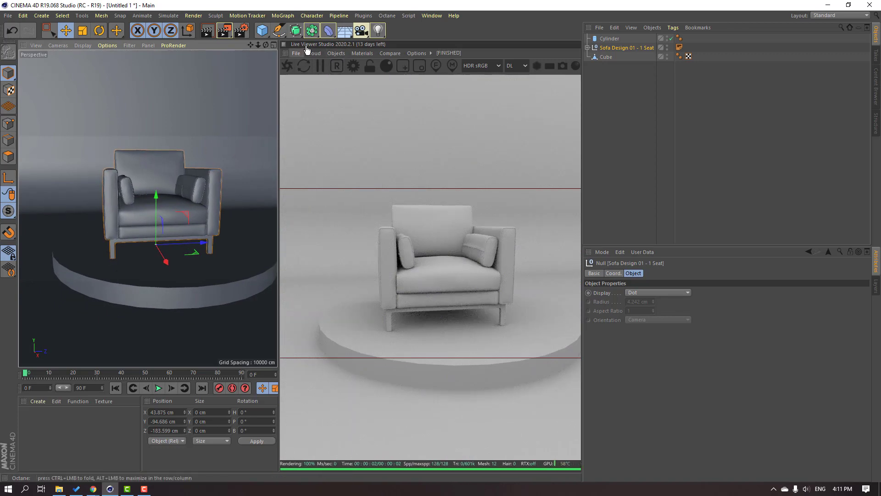
pyautogui.click(359, 53)
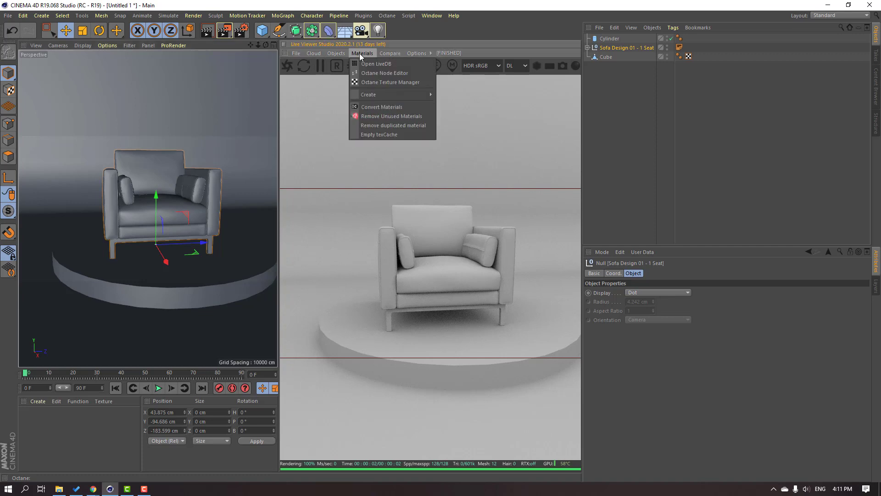
pyautogui.moveTo(335, 54)
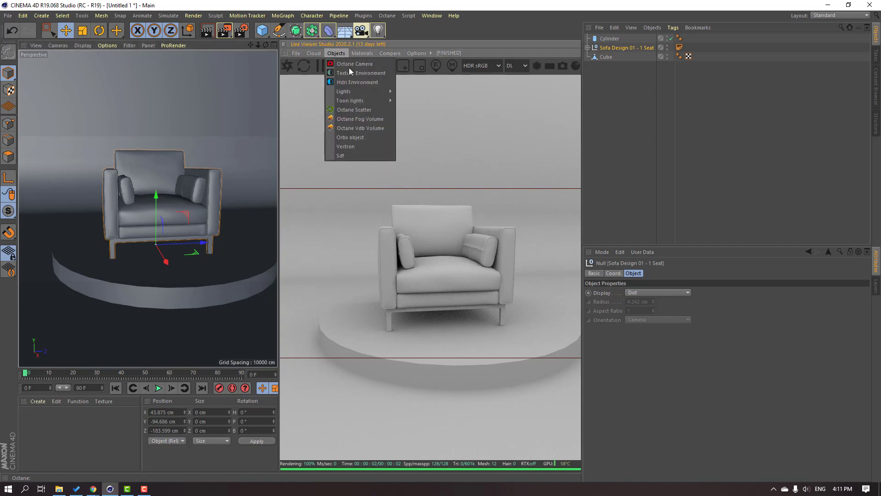
pyautogui.moveTo(345, 92)
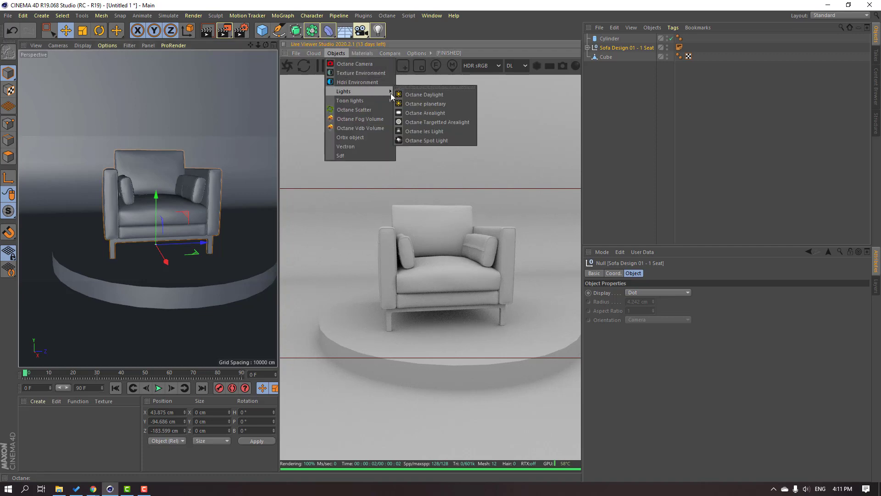
pyautogui.click(439, 115)
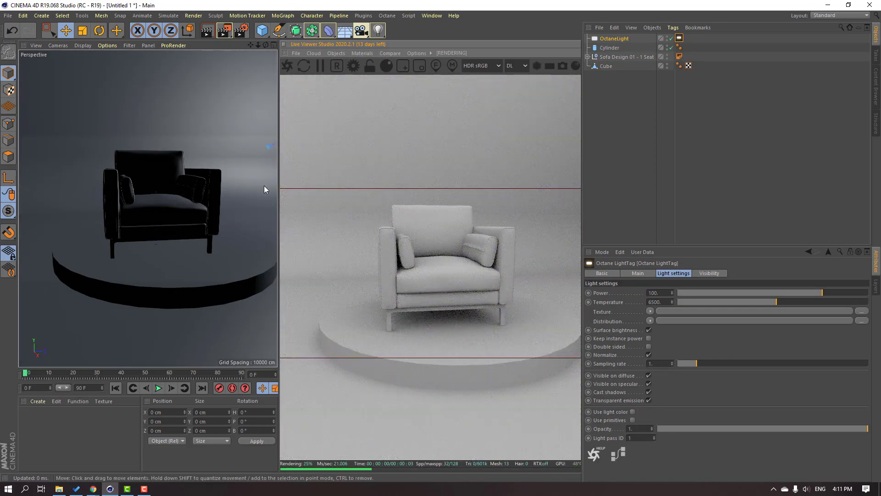
pyautogui.scroll(-10, 194, 170)
pyautogui.keyDown('alt'); pyautogui.moveTo(230, 175); pyautogui.dragTo(203, 193); pyautogui.keyUp('alt')
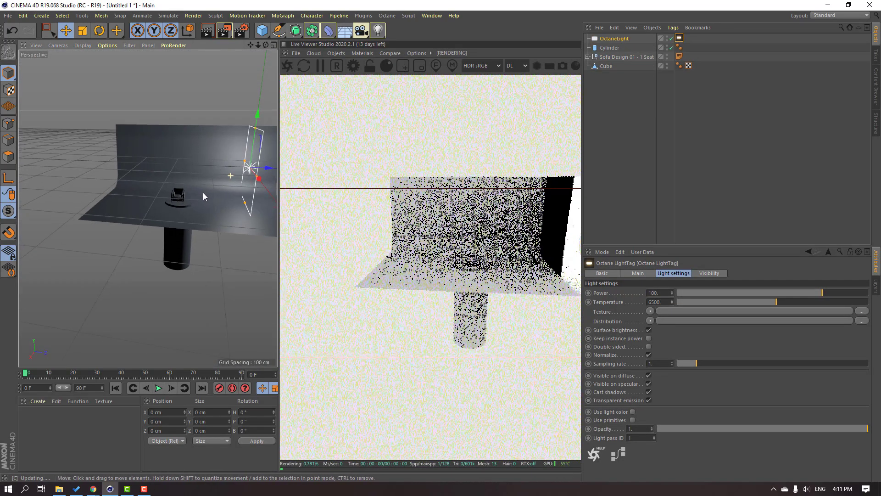
pyautogui.moveTo(250, 175); pyautogui.dragTo(103, 170)
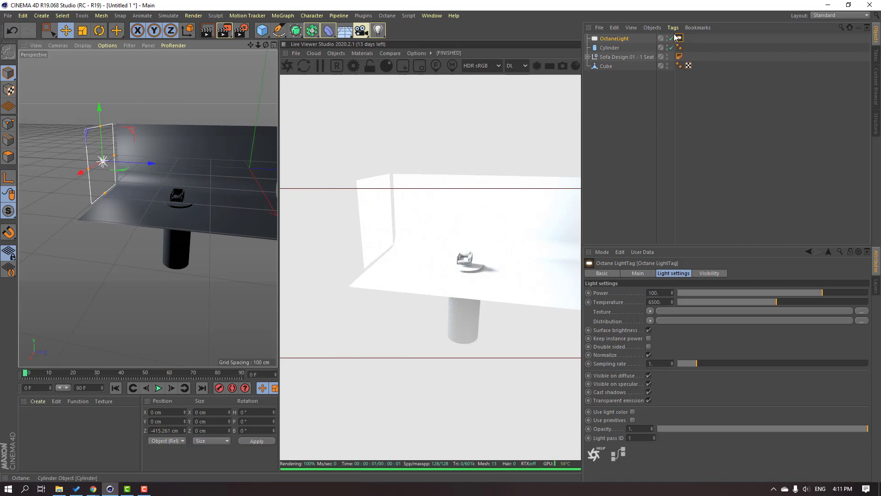
# - Try a power of 50 on the area light
pyautogui.click(657, 293)
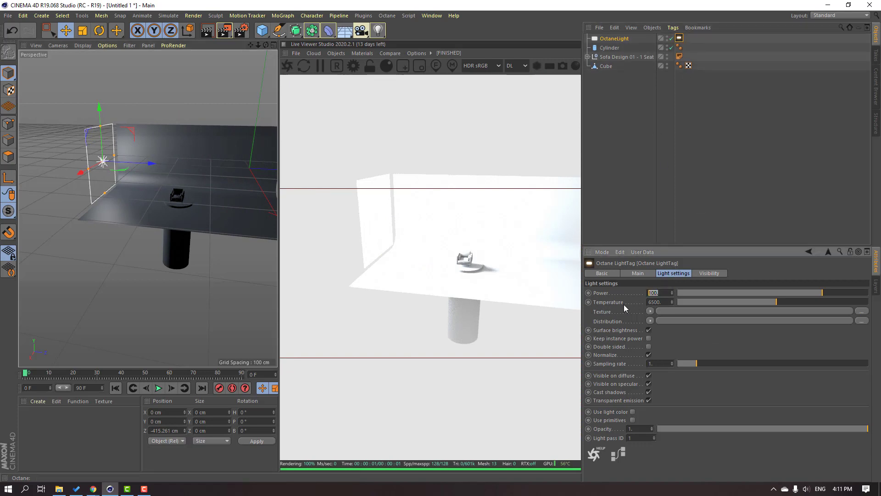
pyautogui.write('50')
pyautogui.press('Return')
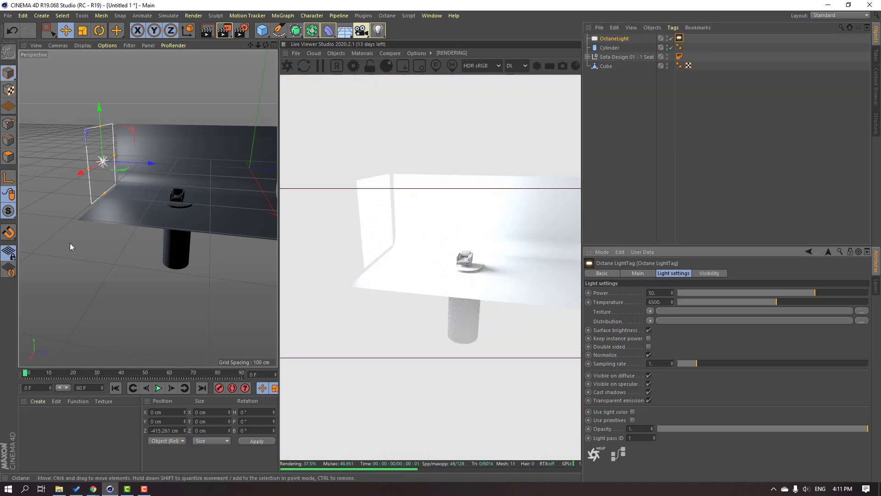
# - Set the area light's power to 5
pyautogui.scroll(4, 131, 192)
pyautogui.keyDown('alt'); pyautogui.moveTo(128, 191); pyautogui.dragTo(162, 197); pyautogui.keyUp('alt')
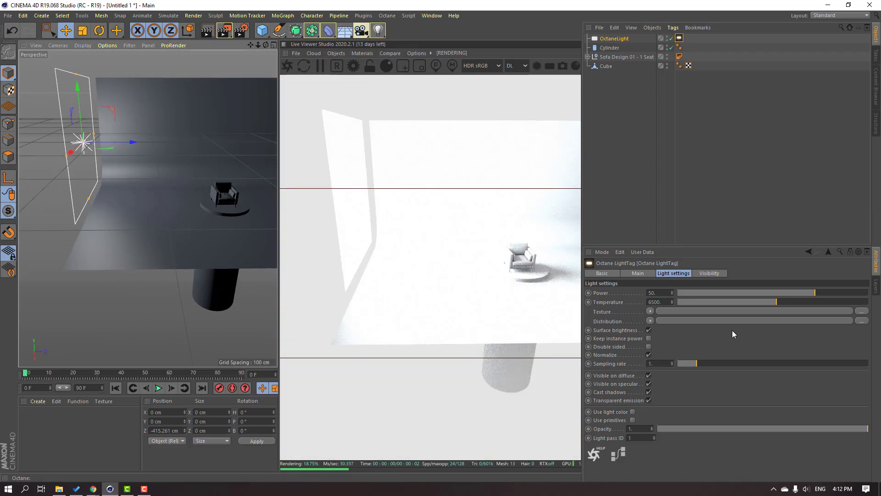
pyautogui.moveTo(659, 292); pyautogui.dragTo(640, 303)
pyautogui.write('10')
pyautogui.write('5')
pyautogui.press('Return')
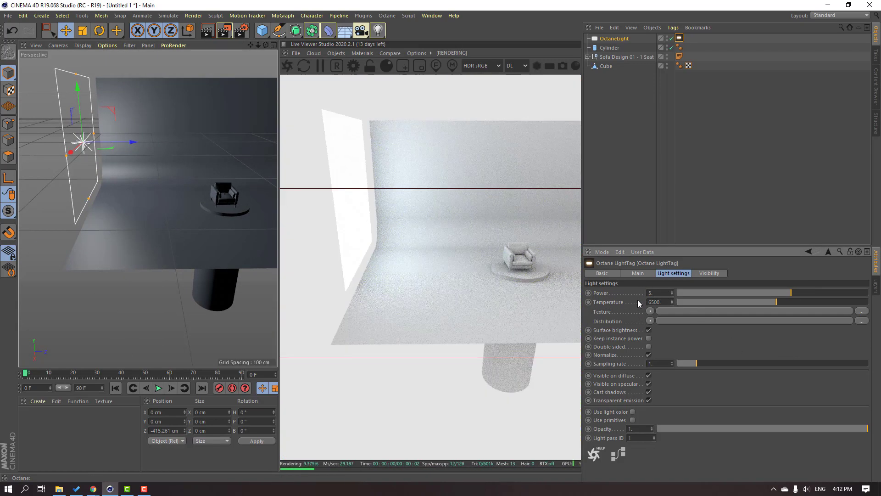
# - Duplicate the area light to the backdrop's opposite side, at about Z 91 cm, with its heading rotated to about -185.7° so it faces the armchair
pyautogui.scroll(-4, 145, 189)
pyautogui.keyDown('alt'); pyautogui.moveTo(145, 189); pyautogui.dragTo(258, 165); pyautogui.keyUp('alt')
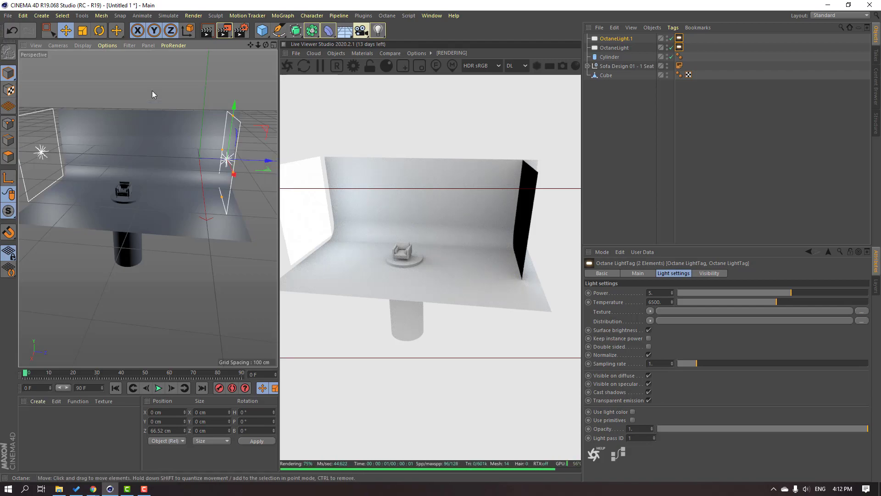
pyautogui.click(100, 31)
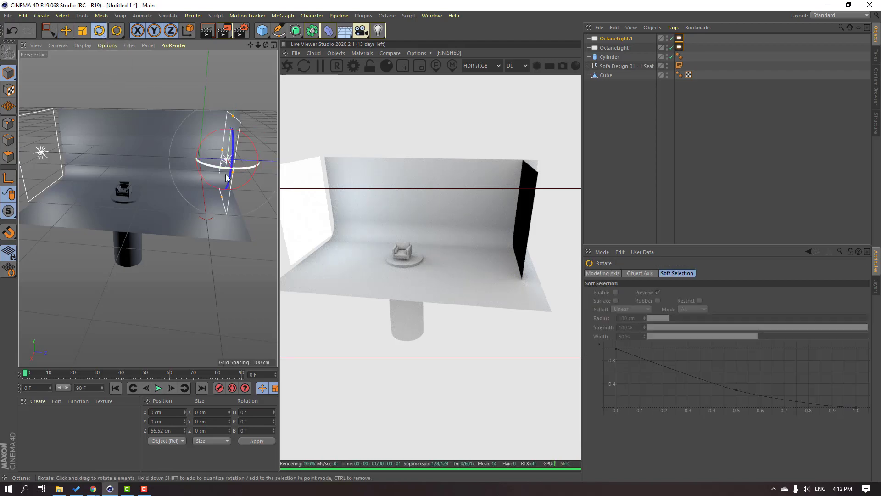
pyautogui.moveTo(247, 172); pyautogui.dragTo(149, 115)
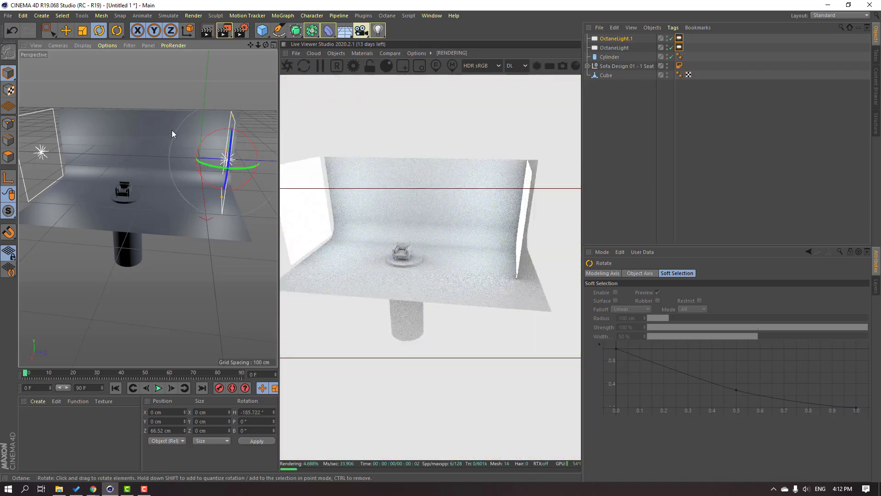
pyautogui.press('e')
pyautogui.keyDown('alt'); pyautogui.moveTo(172, 156); pyautogui.dragTo(204, 156); pyautogui.keyUp('alt')
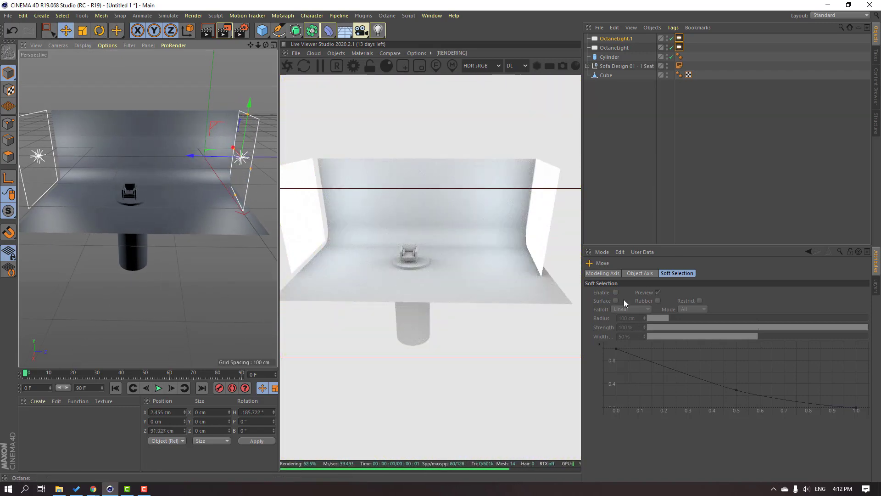
# - Set the duplicated side light's power to 3
pyautogui.click(679, 38)
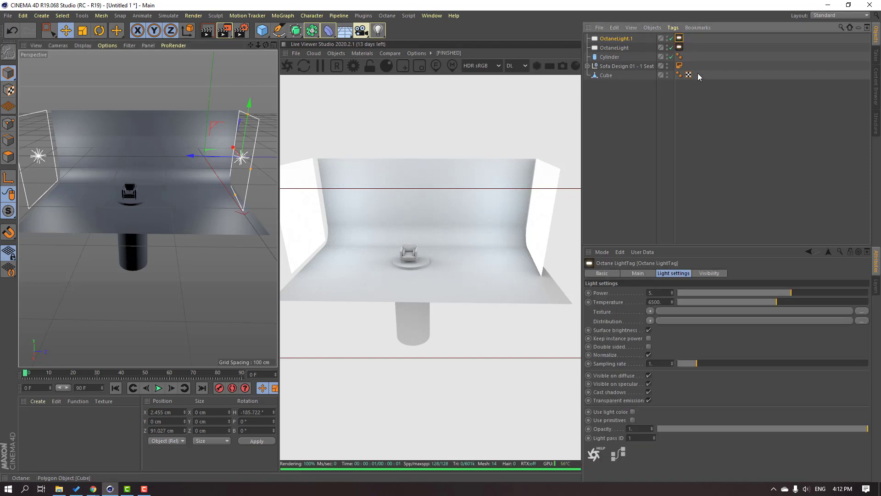
pyautogui.doubleClick(665, 292)
pyautogui.write('3')
pyautogui.press('Return')
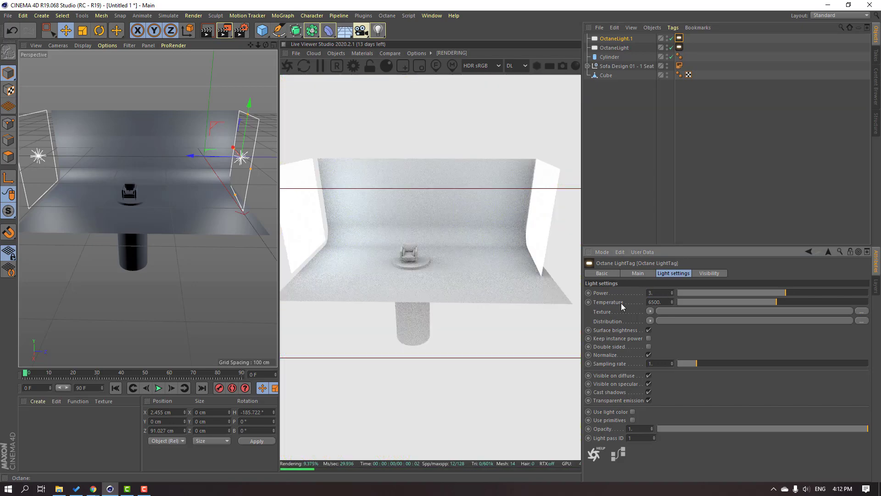
# - Duplicate the side light as an overhead light pitched to -90°, above the armchair at about X -24, Y 113 and Z -173 cm
pyautogui.keyDown('alt'); pyautogui.moveTo(70, 261); pyautogui.dragTo(216, 167, button='middle'); pyautogui.keyUp('alt')
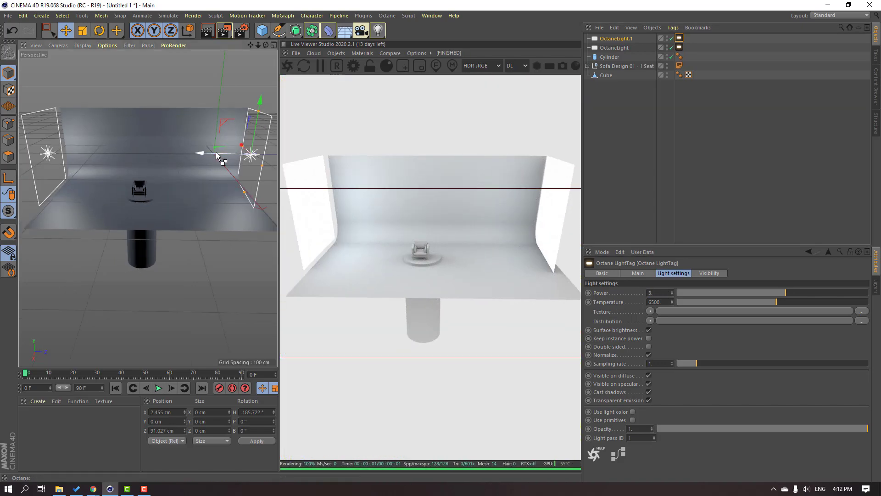
pyautogui.keyDown('ctrl'); pyautogui.moveTo(202, 152); pyautogui.dragTo(145, 162); pyautogui.keyUp('ctrl')
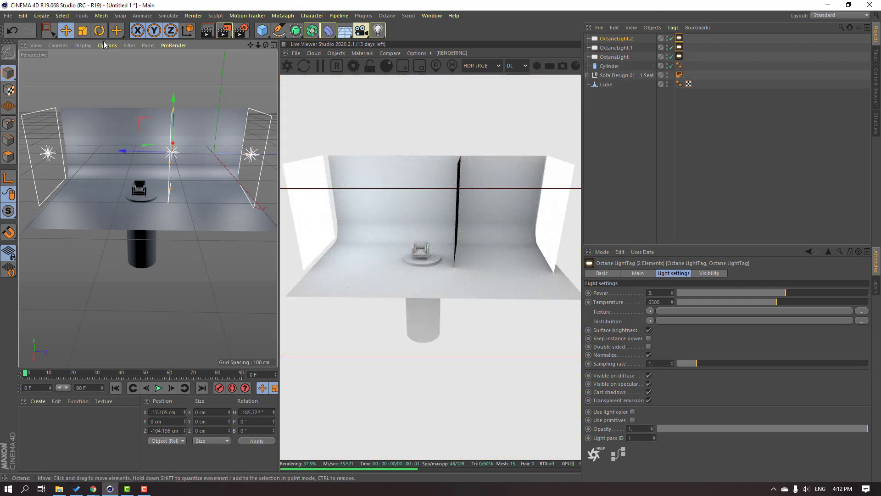
pyautogui.press('r')
pyautogui.keyDown('shift'); pyautogui.moveTo(195, 132); pyautogui.dragTo(123, 94); pyautogui.keyUp('shift')
pyautogui.click(68, 33)
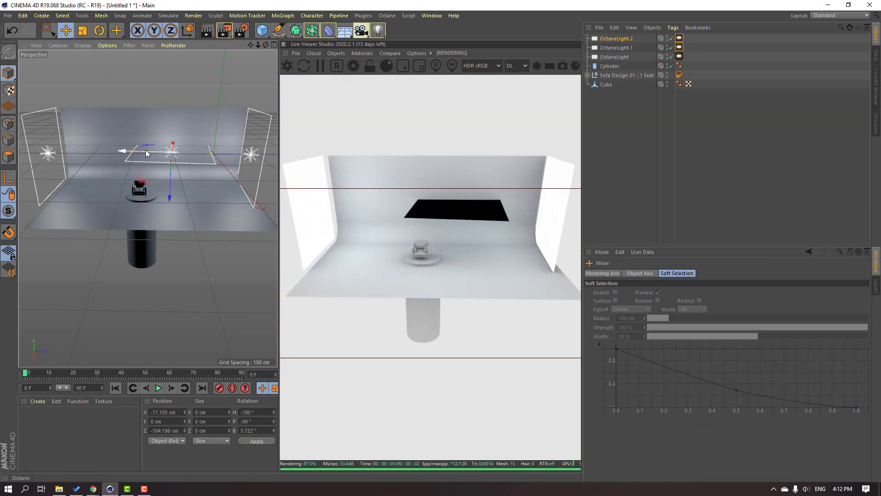
pyautogui.moveTo(146, 150); pyautogui.dragTo(118, 153)
pyautogui.moveTo(144, 192); pyautogui.dragTo(143, 148)
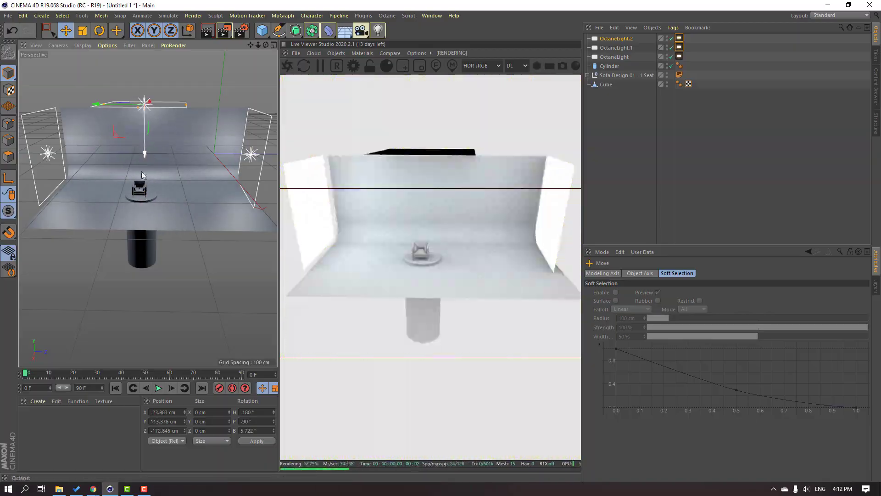
# - Examine the lighting on the armchair up close and across the whole studio set in the live render
pyautogui.scroll(5, 136, 177)
pyautogui.scroll(2, 153, 255)
pyautogui.scroll(1, 134, 274)
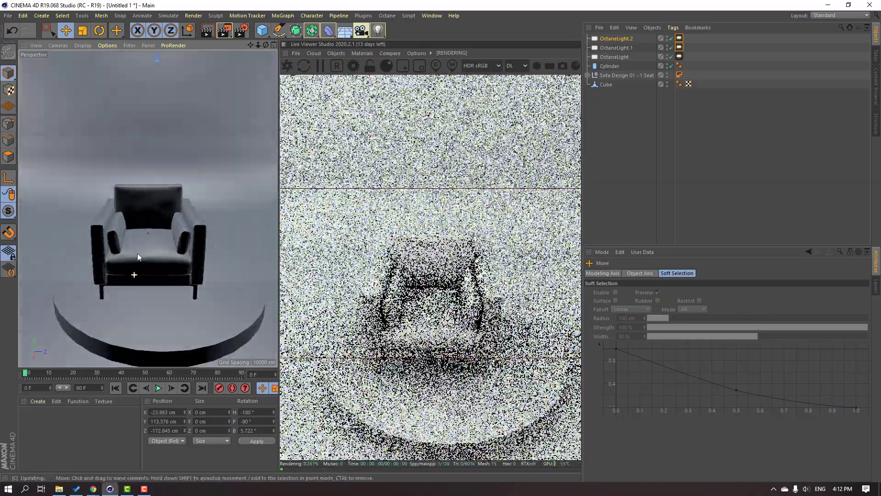
pyautogui.keyDown('alt'); pyautogui.moveTo(128, 296); pyautogui.dragTo(183, 266); pyautogui.keyUp('alt')
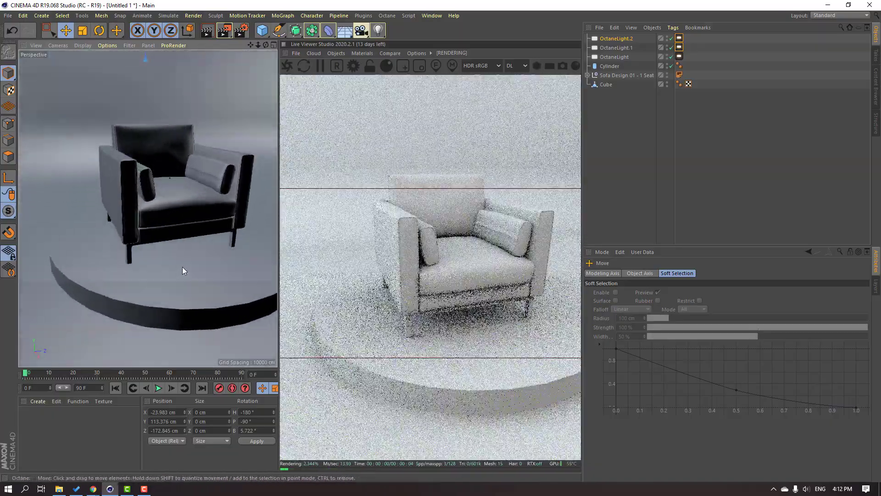
pyautogui.scroll(-5, 188, 260)
pyautogui.keyDown('alt'); pyautogui.moveTo(188, 260); pyautogui.dragTo(153, 242, button='middle'); pyautogui.keyUp('alt')
pyautogui.scroll(-3, 153, 241)
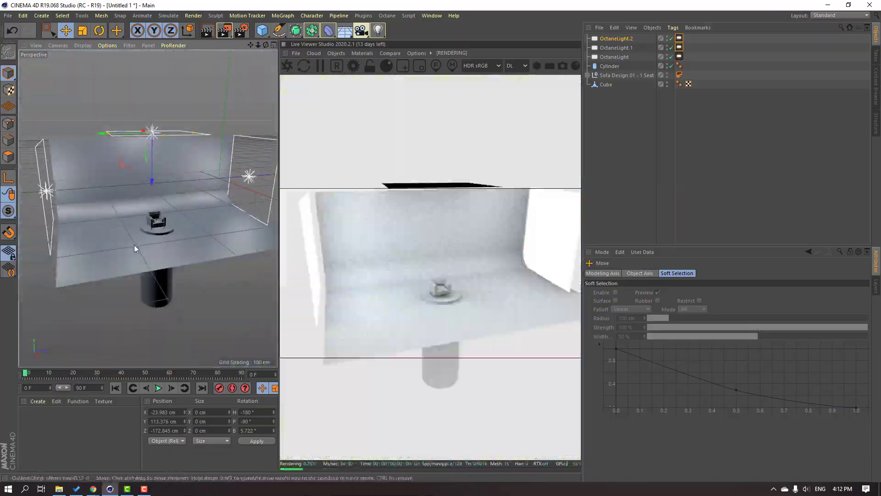
pyautogui.keyDown('alt'); pyautogui.moveTo(134, 245); pyautogui.dragTo(168, 247); pyautogui.keyUp('alt')
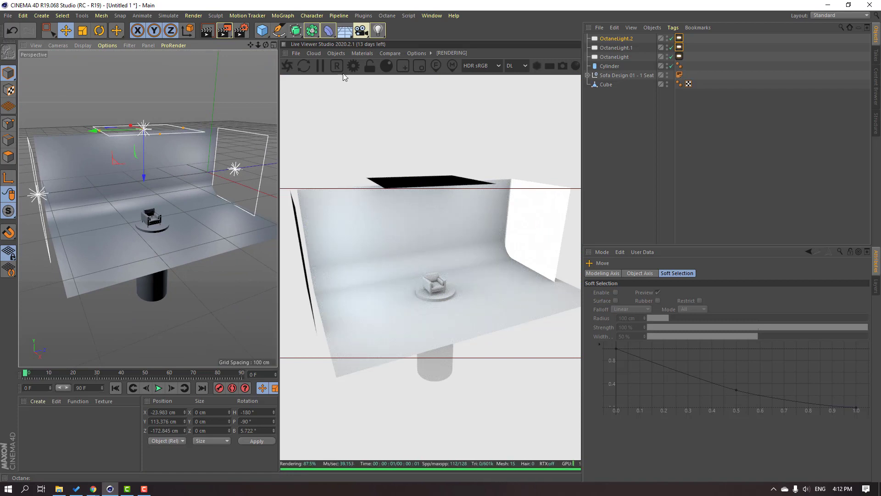
# - Add an Octane camera and frame the armchair and platform front-on from about X 164 and Z -192 cm, with a heading of about 91°
pyautogui.click(329, 54)
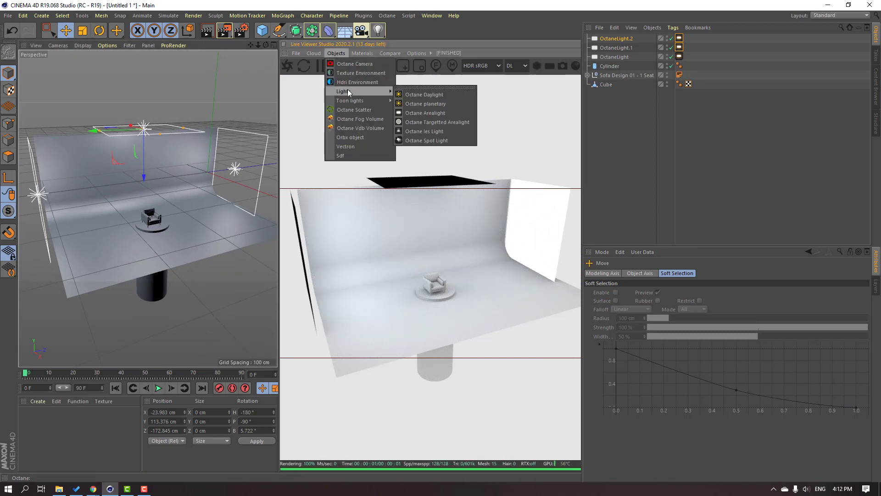
pyautogui.click(355, 64)
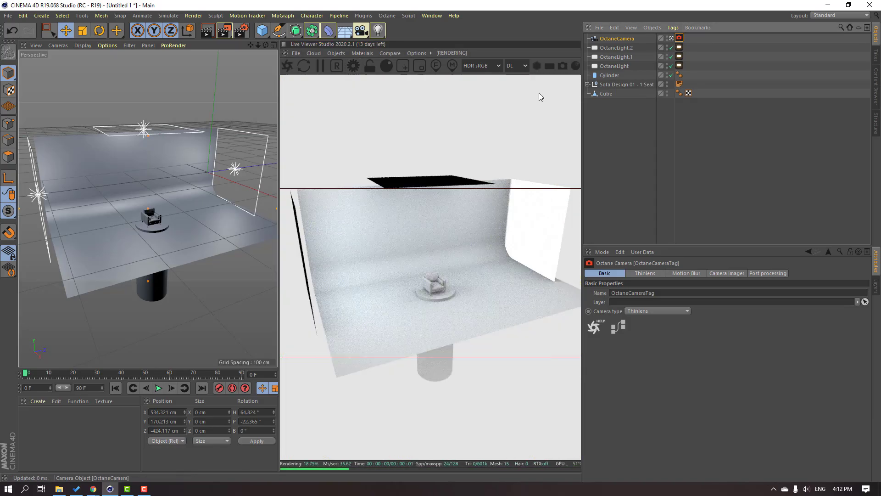
pyautogui.scroll(10, 147, 225)
pyautogui.keyDown('alt'); pyautogui.moveTo(169, 208); pyautogui.dragTo(133, 200); pyautogui.keyUp('alt')
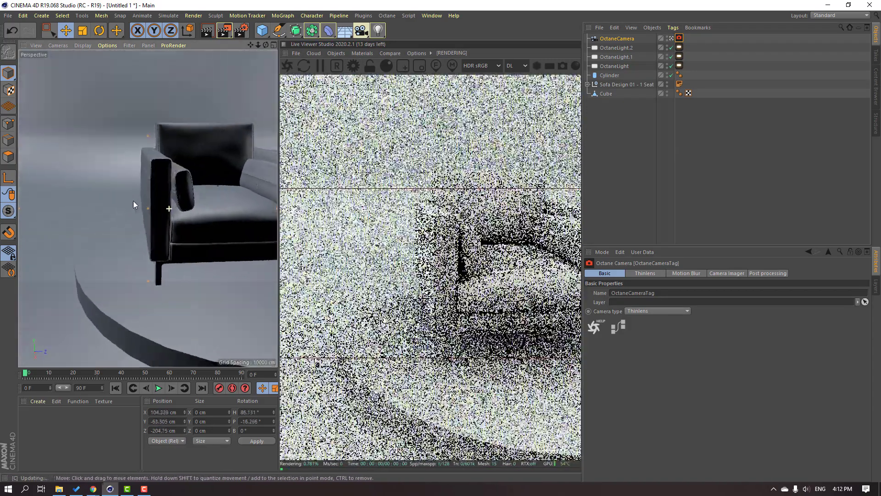
pyautogui.scroll(-6, 133, 200)
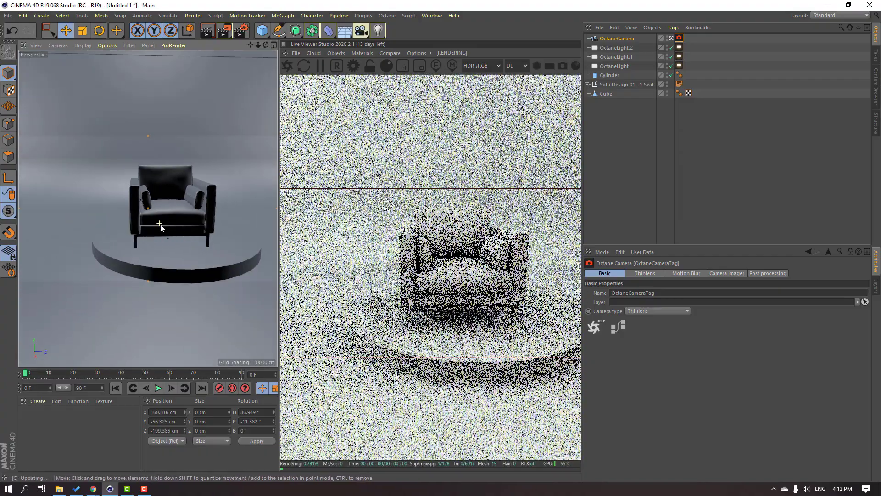
pyautogui.keyDown('alt'); pyautogui.moveTo(160, 226); pyautogui.dragTo(150, 220); pyautogui.keyUp('alt')
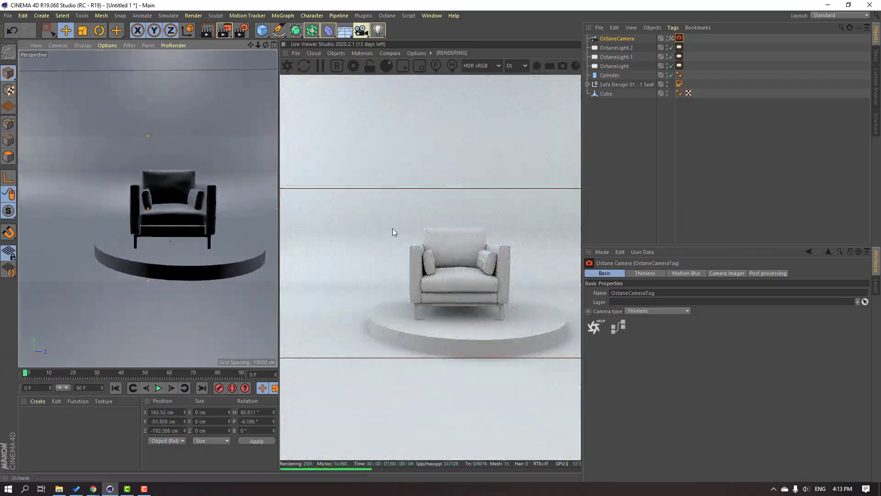
# - Reframe the armchair from a low frontal angle, with the camera at about X 150, Y -79 and Z -187 cm and pitched about 4.3°
pyautogui.scroll(-2, 392, 229)
pyautogui.scroll(1, 392, 228)
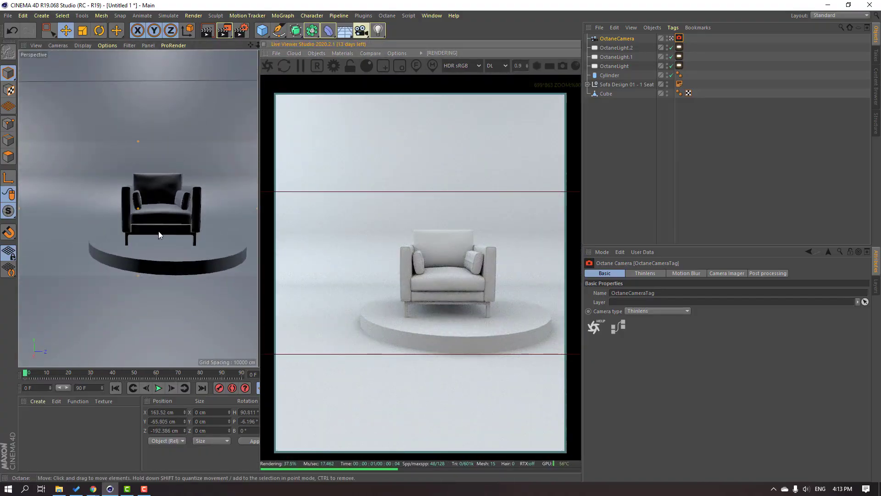
pyautogui.moveTo(158, 232)
pyautogui.keyDown('alt'); pyautogui.mouseDown()
pyautogui.moveTo(151, 228)
pyautogui.moveTo(163, 228)
pyautogui.moveTo(161, 238)
pyautogui.moveTo(193, 239)
pyautogui.moveTo(142, 236)
pyautogui.mouseUp(); pyautogui.keyUp('alt')
pyautogui.scroll(-5, 163, 229)
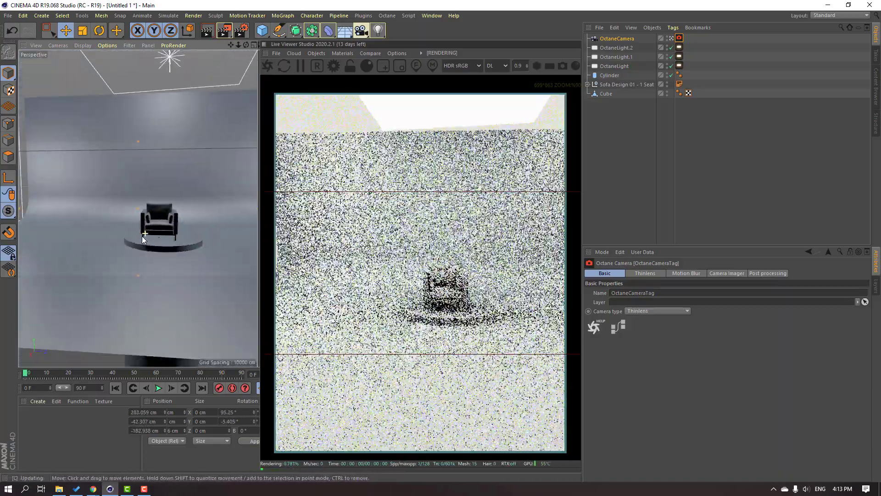
pyautogui.scroll(3, 147, 237)
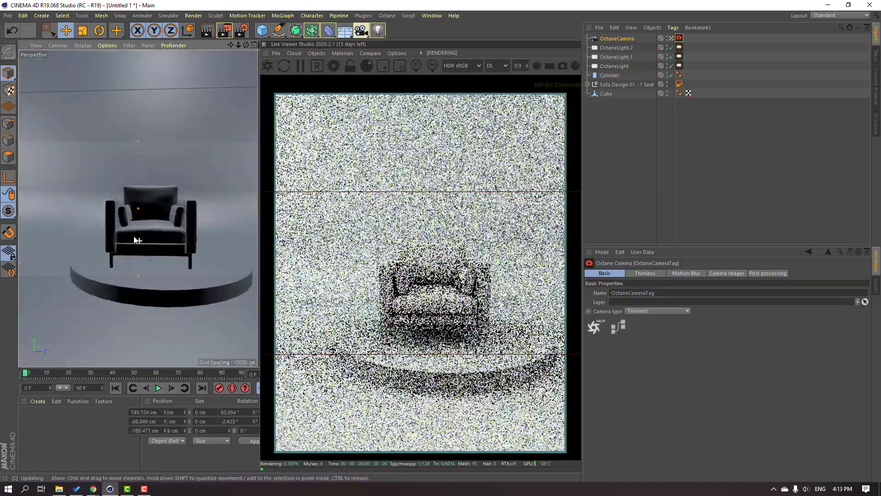
pyautogui.keyDown('alt'); pyautogui.moveTo(128, 236); pyautogui.dragTo(195, 252); pyautogui.keyUp('alt')
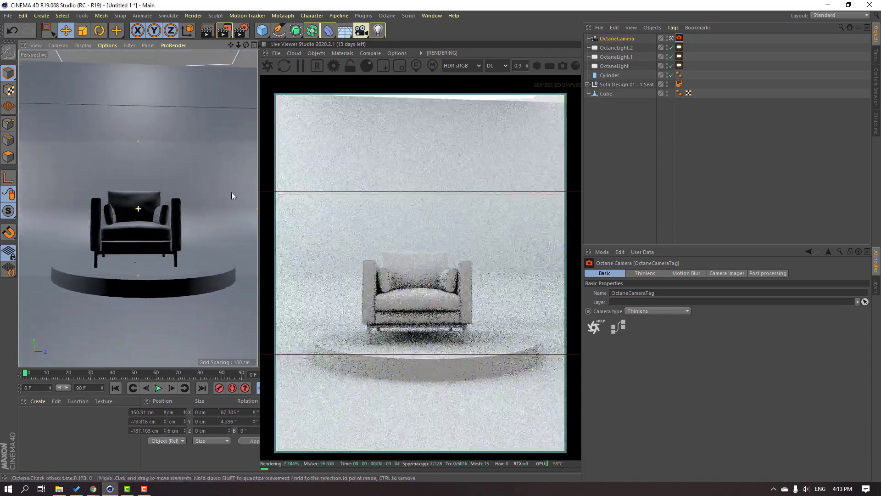
# - Set the renderer to Octane Renderer and the output size to 1920 x 1080 pixels in the render settings
pyautogui.click(242, 32)
pyautogui.moveTo(217, 11); pyautogui.dragTo(264, 58)
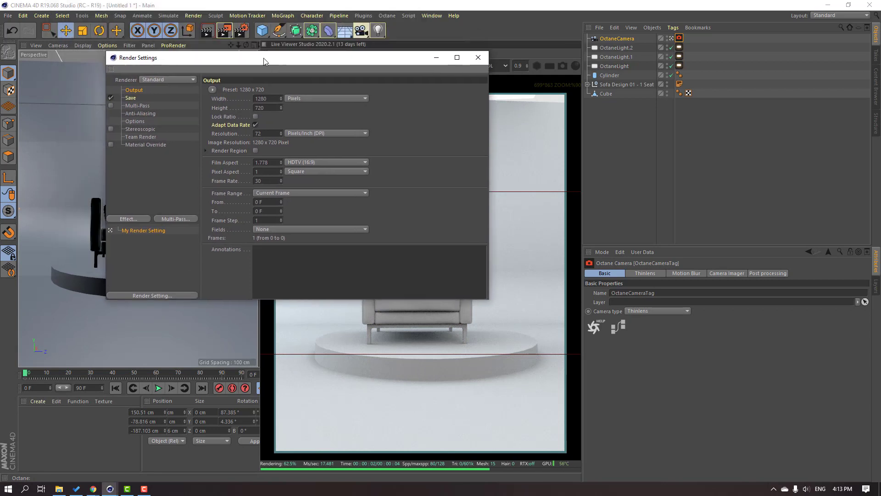
pyautogui.click(155, 81)
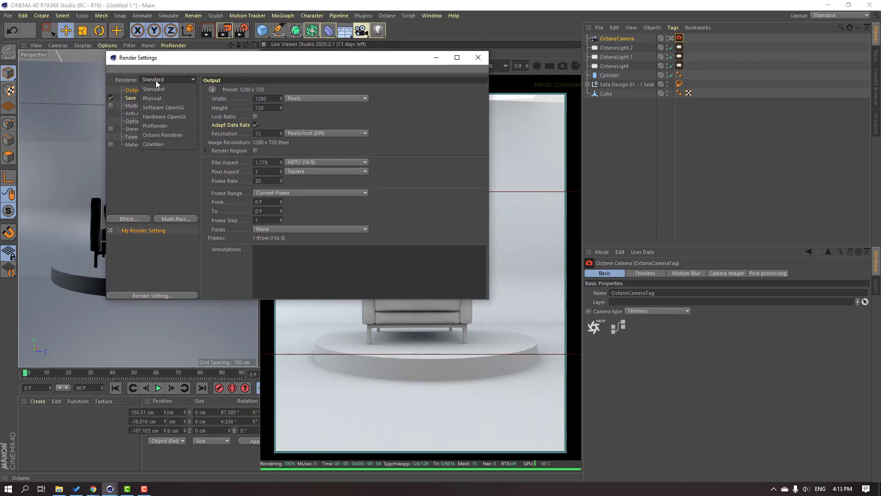
pyautogui.click(158, 136)
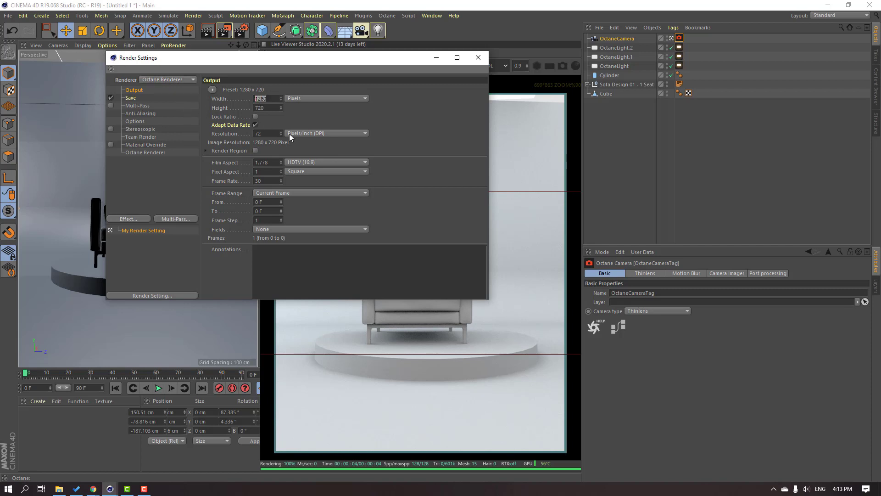
pyautogui.write('1920')
pyautogui.press('Tab')
pyautogui.write('1080')
pyautogui.press('Tab')
pyautogui.click(475, 62)
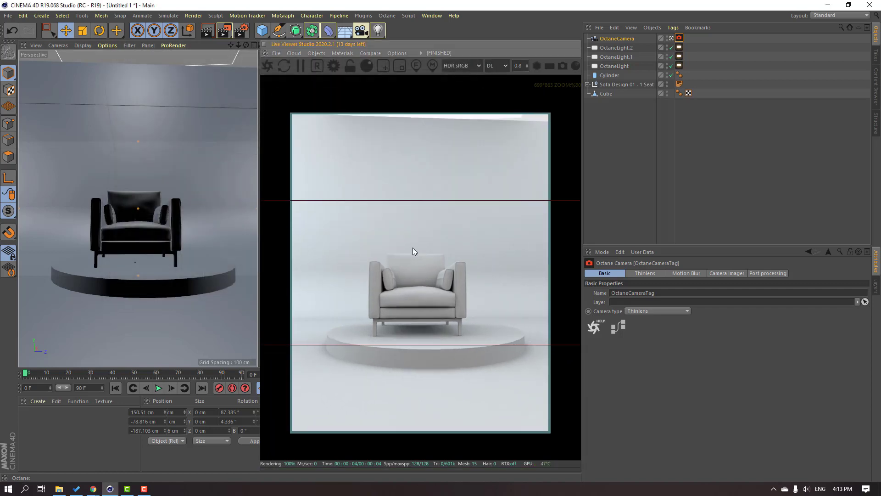
# - Reframe the armchair and whole platform nearly level, with the camera at about X 150, Y -72 and Z -190 cm and pitched about 0.1°
pyautogui.scroll(1, 385, 165)
pyautogui.scroll(-2, 389, 235)
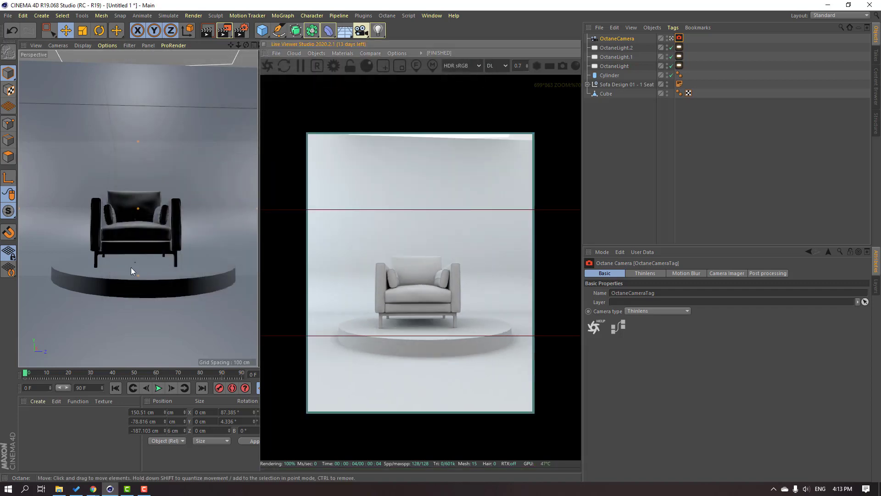
pyautogui.scroll(3, 118, 264)
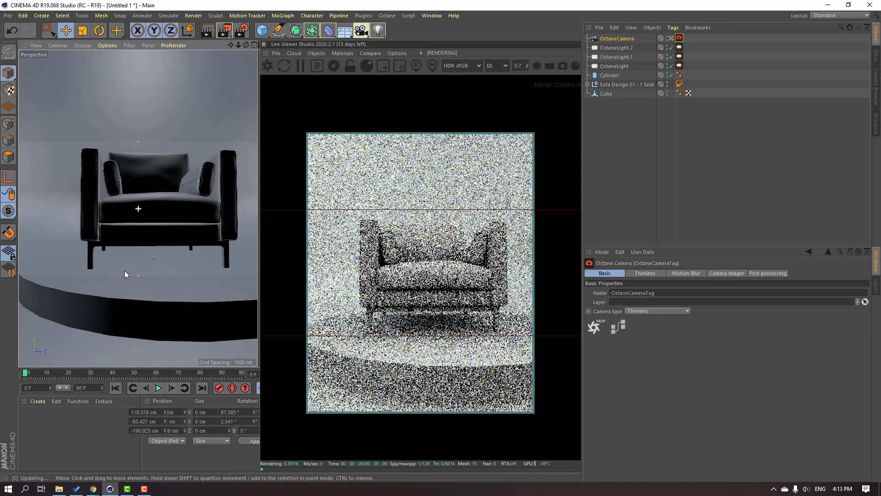
pyautogui.keyDown('alt'); pyautogui.moveTo(182, 274); pyautogui.dragTo(167, 273, button='middle'); pyautogui.keyUp('alt')
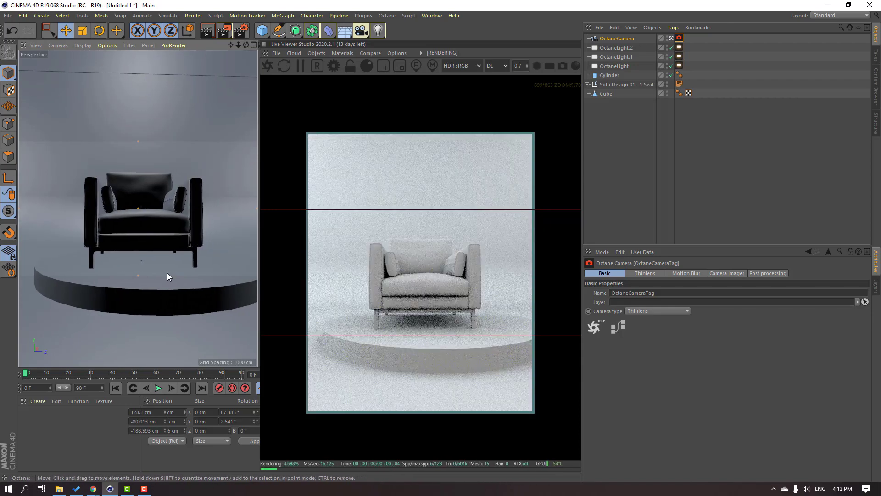
pyautogui.keyDown('alt'); pyautogui.moveTo(176, 269); pyautogui.dragTo(150, 271); pyautogui.keyUp('alt')
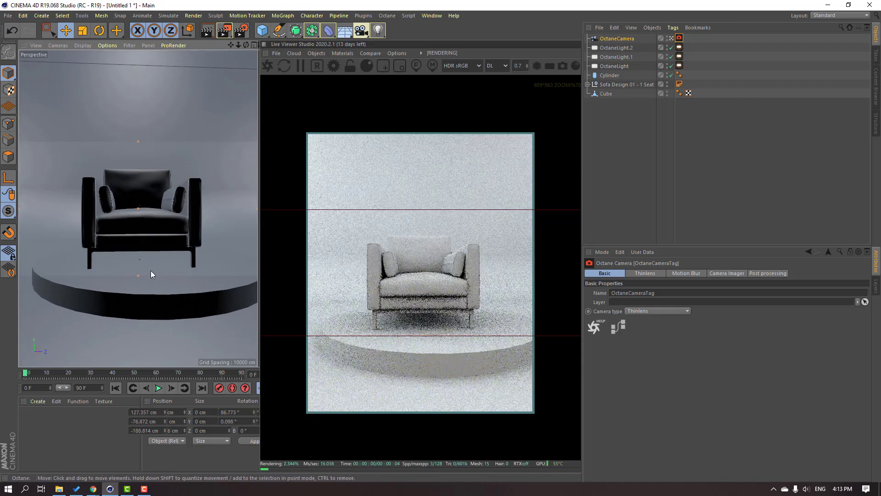
pyautogui.scroll(-3, 167, 264)
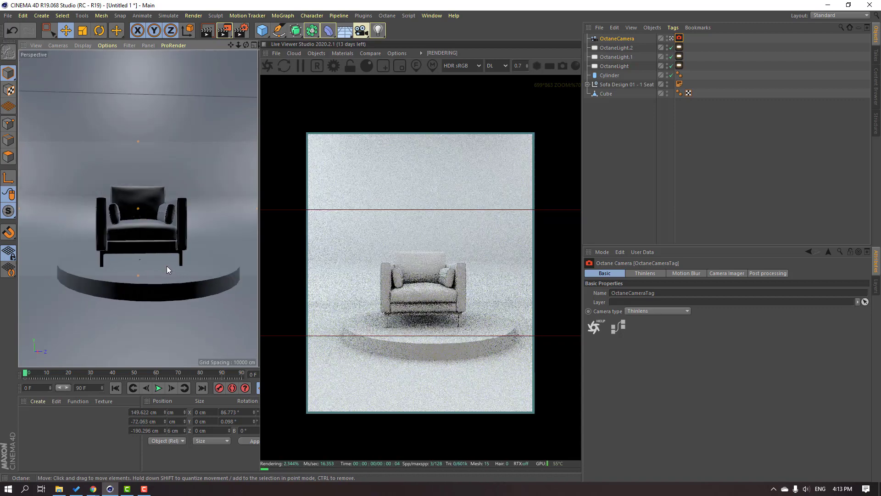
# - Create a new Octane Material and open it for editing
pyautogui.click(37, 412)
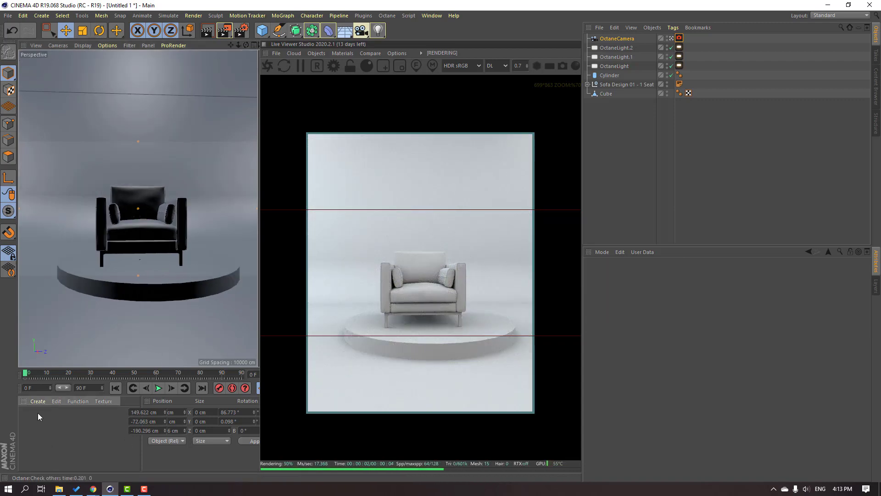
pyautogui.click(35, 401)
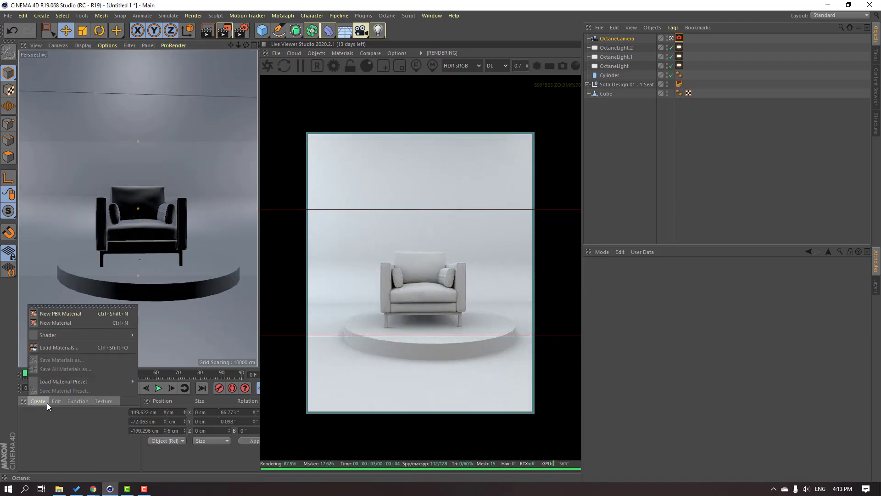
pyautogui.moveTo(114, 332)
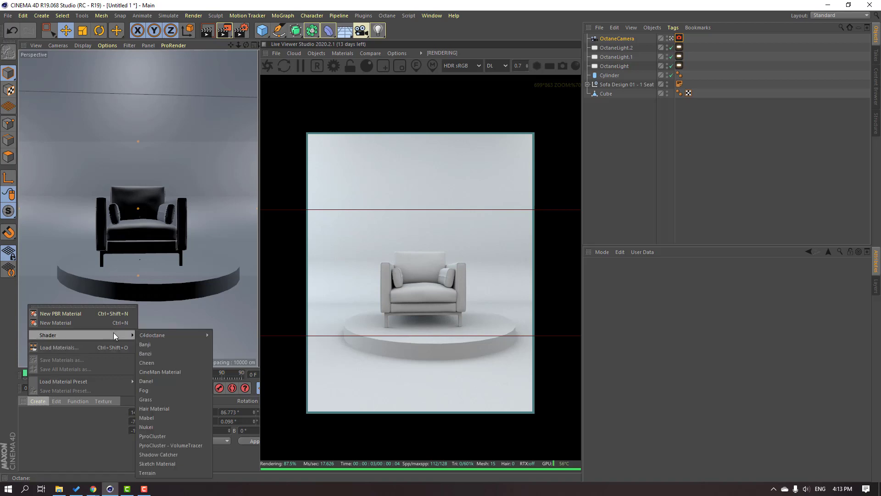
pyautogui.moveTo(170, 334)
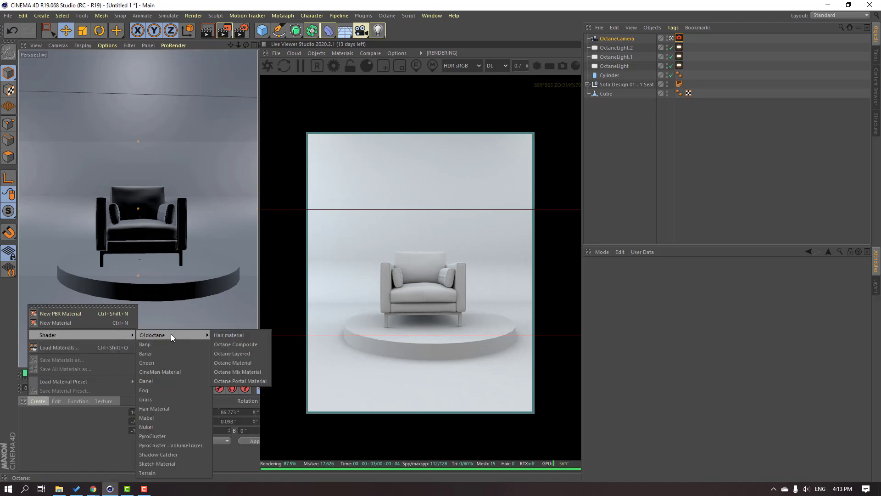
pyautogui.click(238, 363)
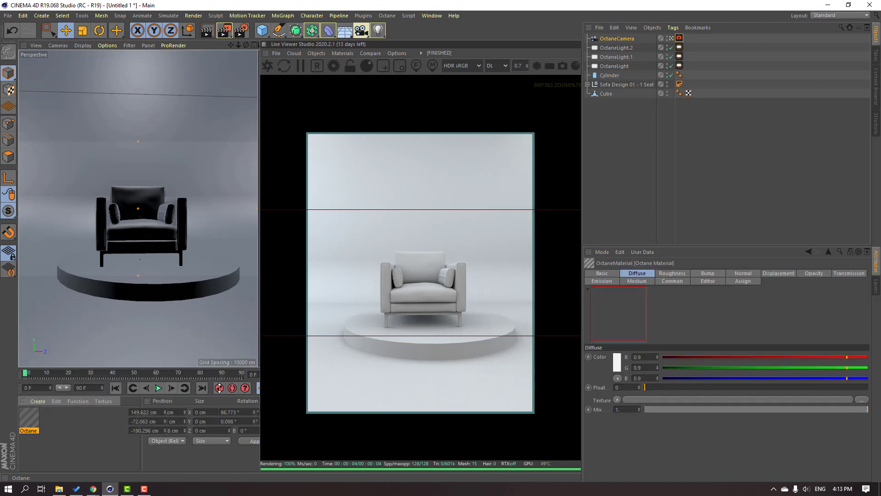
pyautogui.doubleClick(29, 419)
pyautogui.moveTo(261, 75); pyautogui.dragTo(323, 97)
# - Set the material's diffuse color to a blue of about H 235°, S 69% and V 89%
pyautogui.click(318, 134)
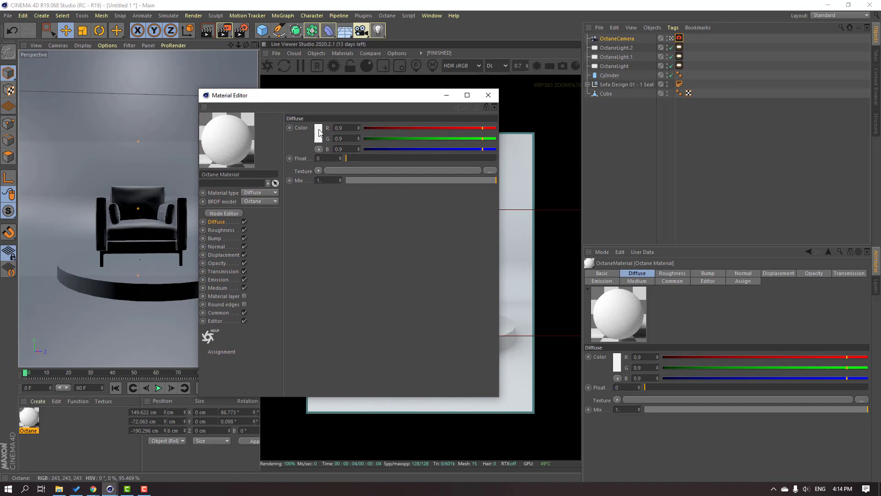
pyautogui.click(343, 131)
pyautogui.click(346, 137)
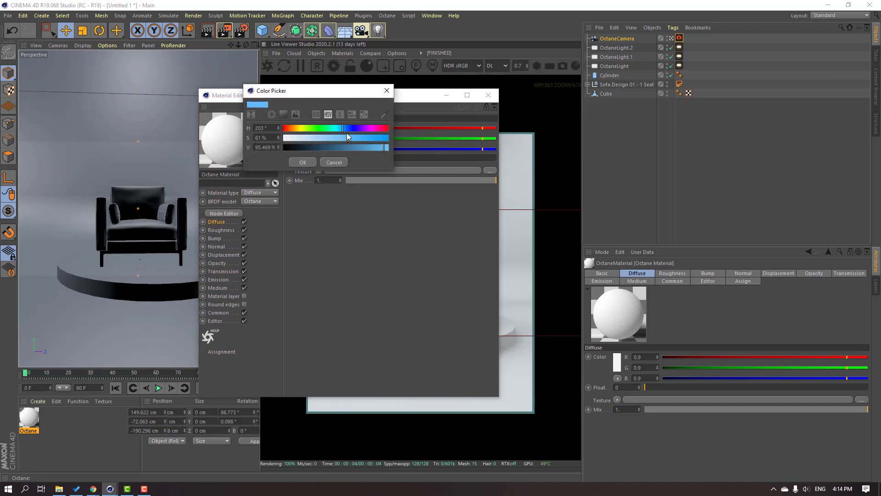
pyautogui.click(347, 130)
pyautogui.click(355, 137)
pyautogui.click(349, 129)
pyautogui.moveTo(351, 129); pyautogui.dragTo(352, 131)
pyautogui.click(378, 147)
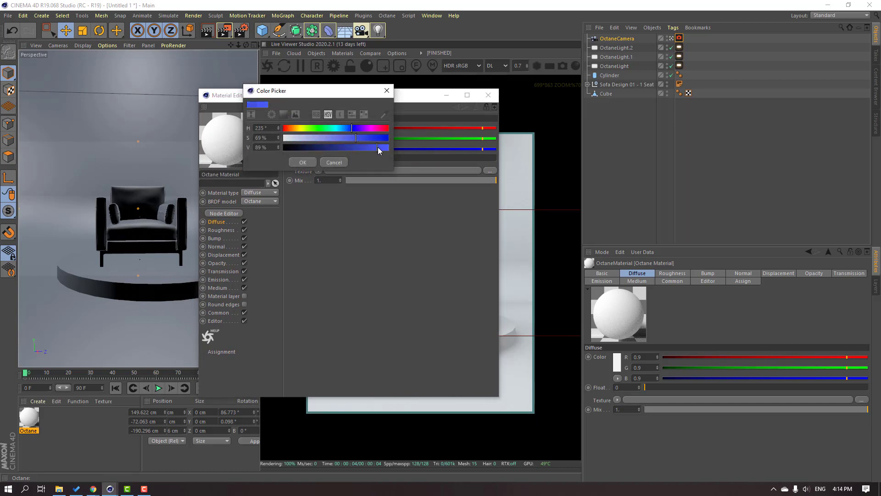
pyautogui.click(308, 163)
# - Set the material's diffuse color to a violet of about H 257°, S 62% and V 96%
pyautogui.moveTo(334, 98); pyautogui.dragTo(330, 101)
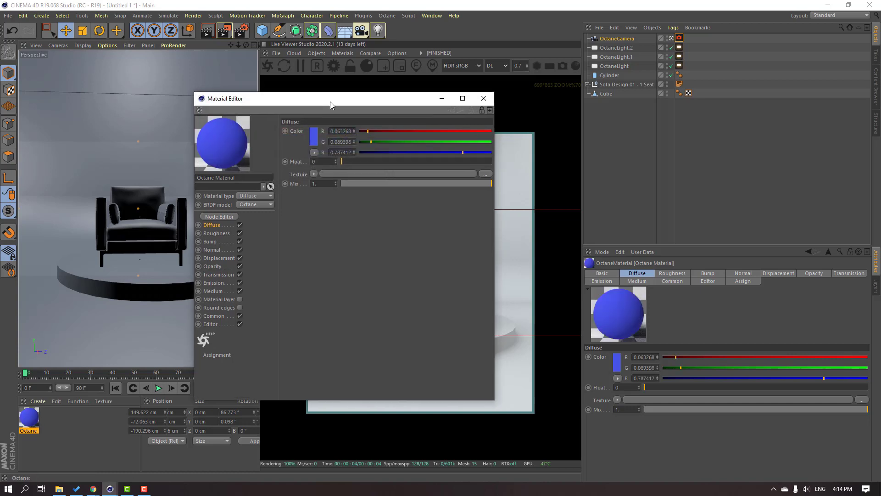
pyautogui.click(314, 137)
pyautogui.click(355, 149)
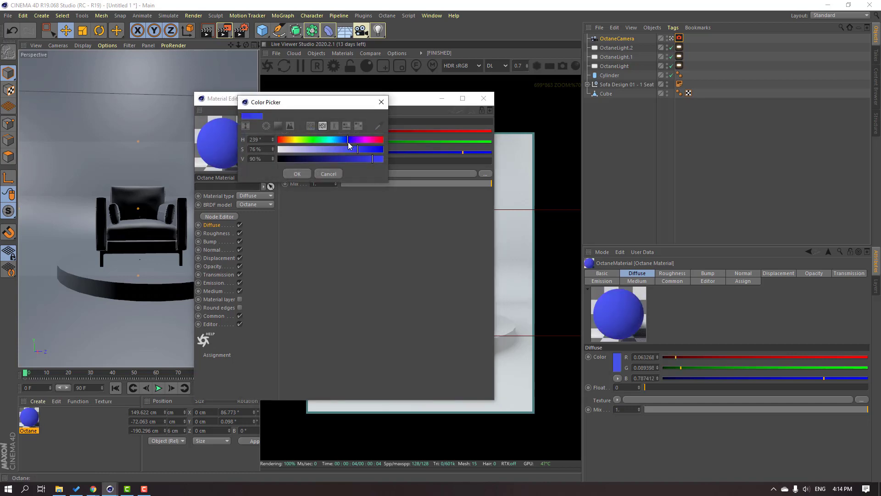
pyautogui.moveTo(349, 142)
pyautogui.mouseDown()
pyautogui.moveTo(379, 159)
pyautogui.moveTo(344, 150)
pyautogui.mouseUp()
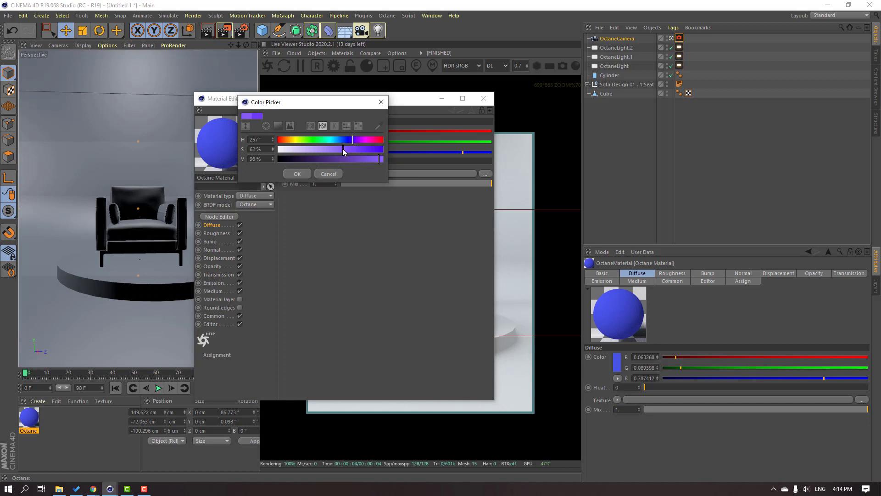
pyautogui.click(303, 174)
# - Apply the violet material to the Cube backdrop
pyautogui.moveTo(354, 98); pyautogui.dragTo(356, 190)
pyautogui.moveTo(31, 426); pyautogui.dragTo(32, 425)
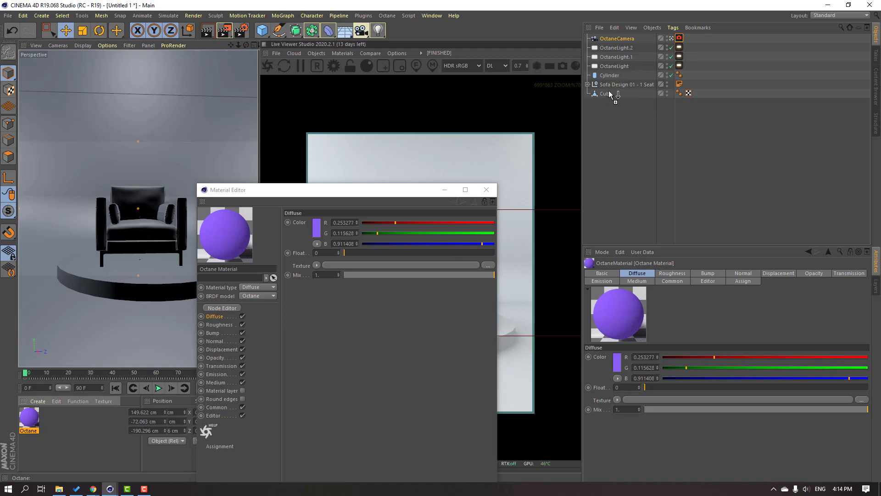
pyautogui.moveTo(607, 99); pyautogui.dragTo(606, 94)
pyautogui.moveTo(415, 194); pyautogui.dragTo(448, 153)
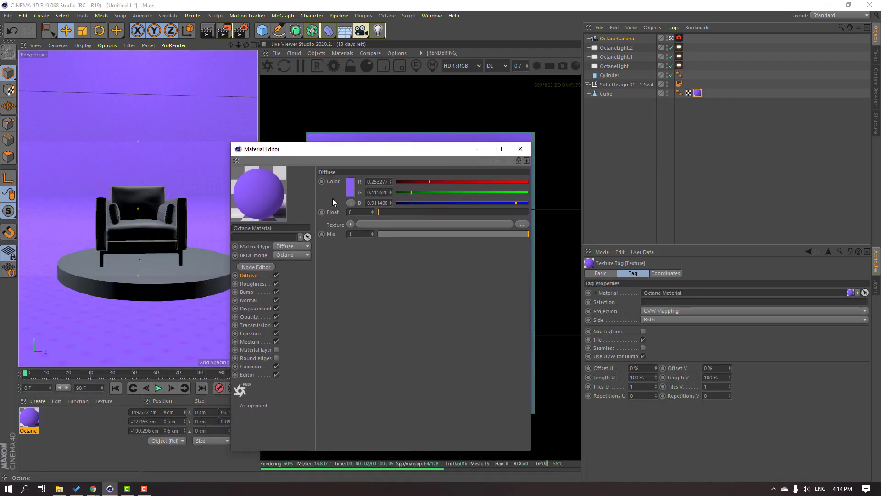
pyautogui.click(350, 192)
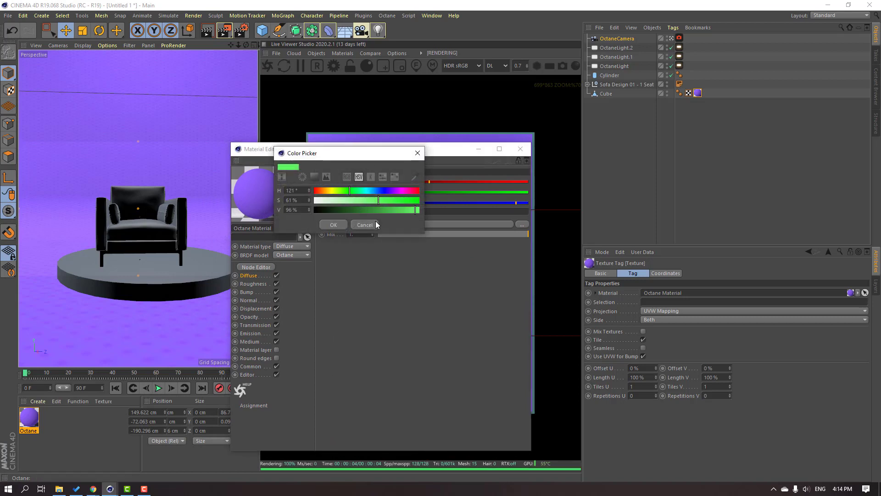
pyautogui.doubleClick(352, 191)
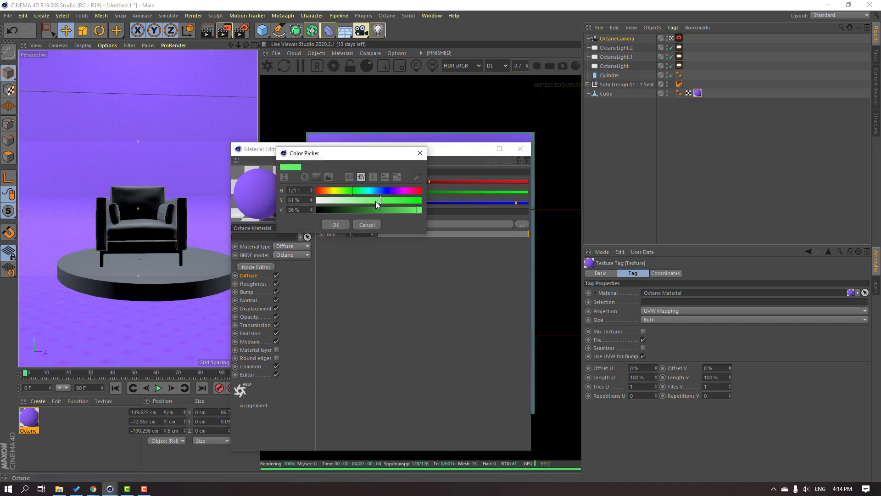
pyautogui.click(369, 225)
# - Shift the backdrop material to light blue by setting its diffuse blue to 1 and green to about 0.366
pyautogui.moveTo(517, 206); pyautogui.dragTo(528, 204)
pyautogui.moveTo(476, 148); pyautogui.dragTo(813, 105)
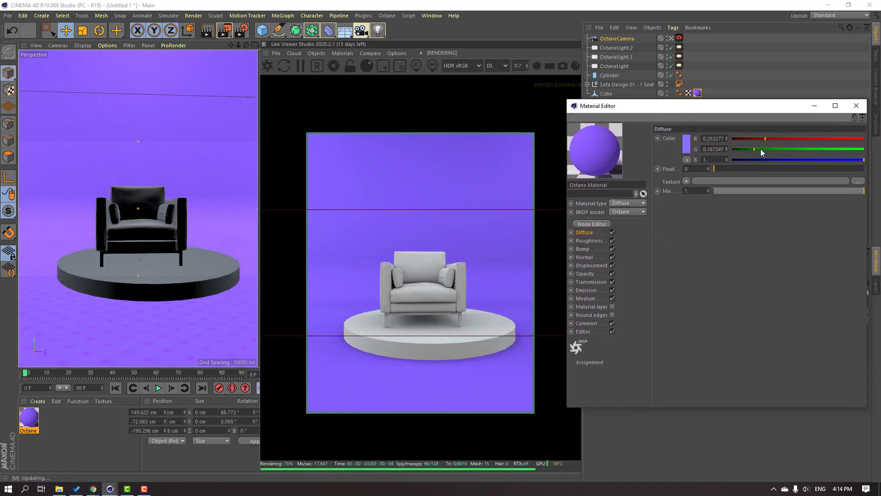
pyautogui.moveTo(761, 148); pyautogui.dragTo(780, 149)
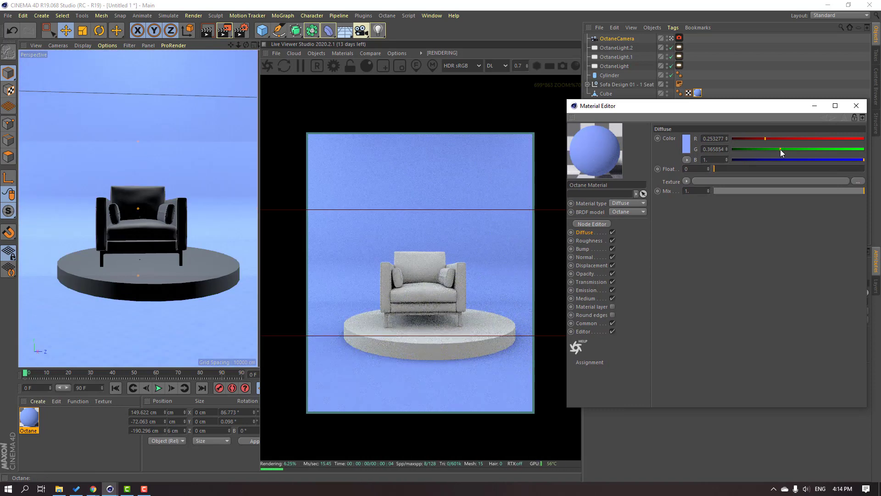
pyautogui.click(856, 108)
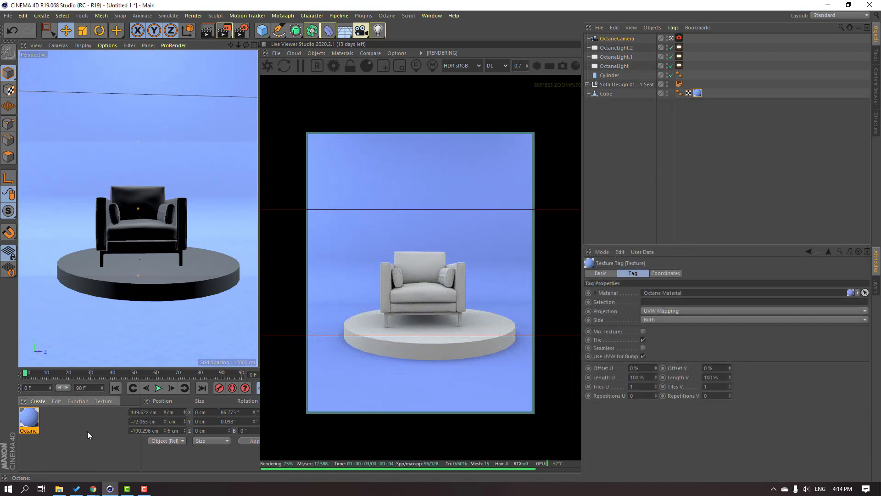
# - Duplicate the backdrop material with its diffuse green at about 0.307 and apply the copy to the Cylinder platform
pyautogui.click(30, 421)
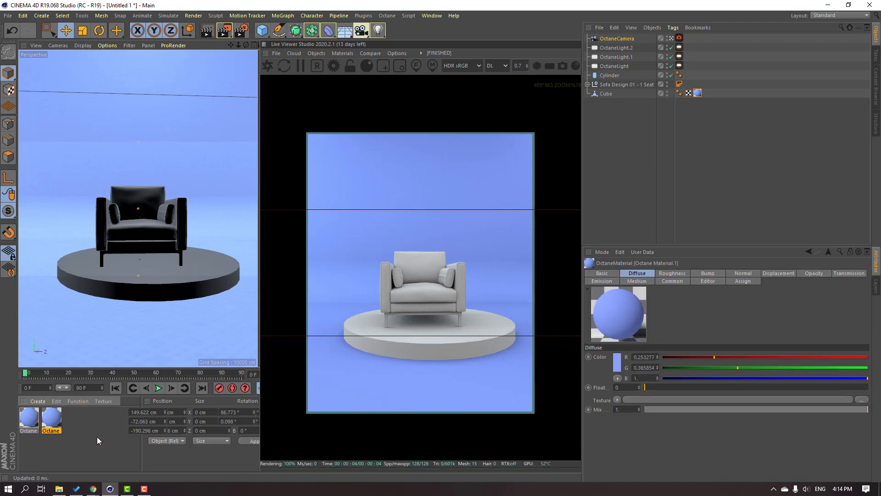
pyautogui.doubleClick(52, 419)
pyautogui.moveTo(339, 65); pyautogui.dragTo(750, 140)
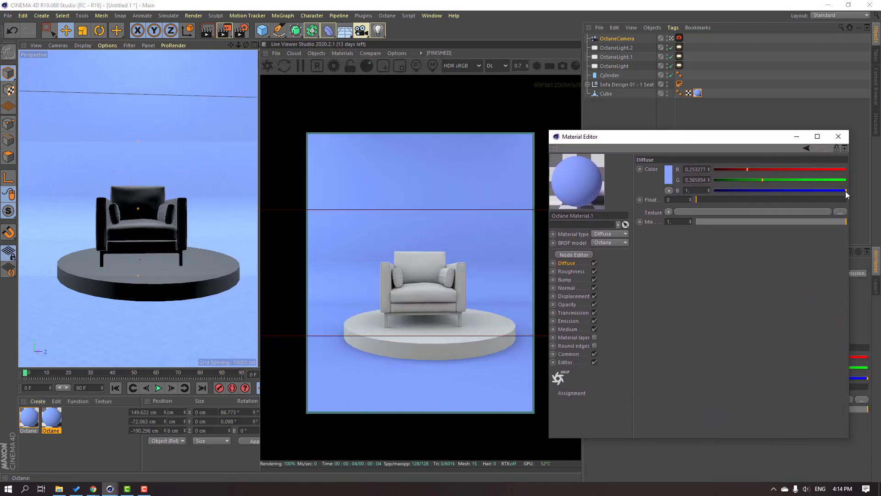
pyautogui.moveTo(770, 180)
pyautogui.mouseDown()
pyautogui.moveTo(785, 181)
pyautogui.moveTo(755, 181)
pyautogui.mouseUp()
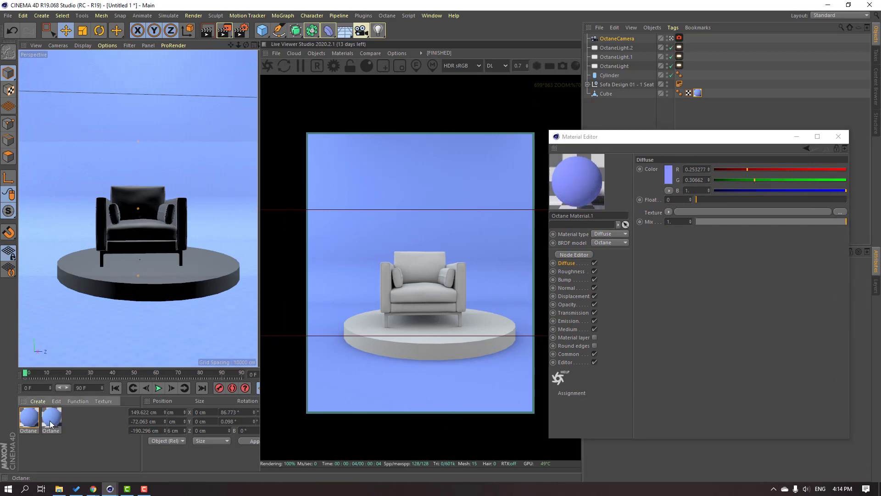
pyautogui.moveTo(50, 425); pyautogui.dragTo(94, 281)
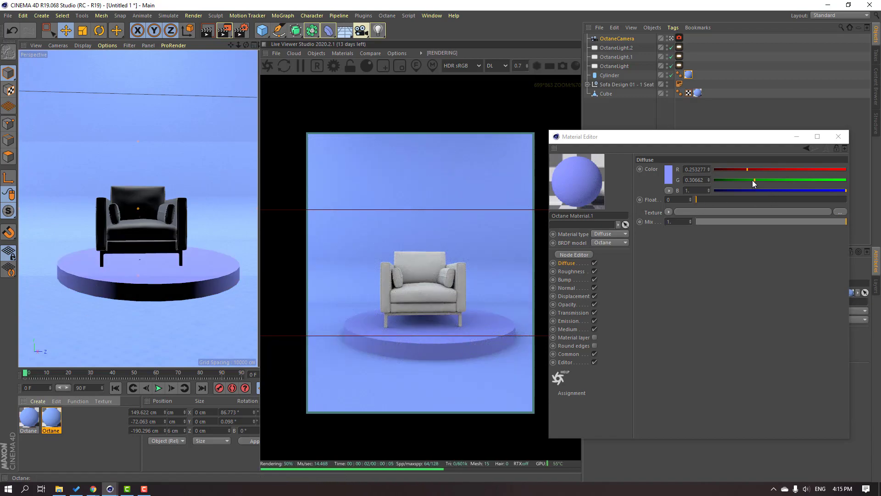
# - Tune the platform material's diffuse color to a soft blue of about R 0.296, G 0.516 and B 0.934
pyautogui.moveTo(754, 179); pyautogui.dragTo(764, 181)
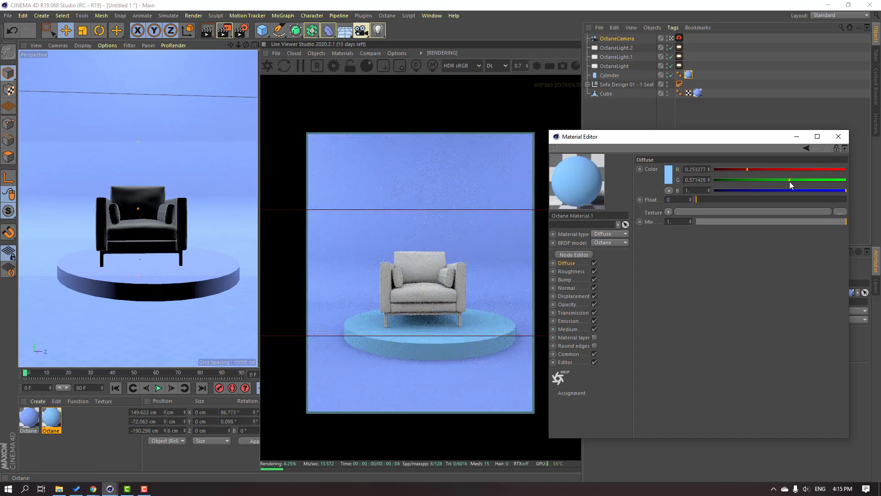
pyautogui.moveTo(790, 182)
pyautogui.mouseDown()
pyautogui.moveTo(759, 182)
pyautogui.moveTo(775, 182)
pyautogui.mouseUp()
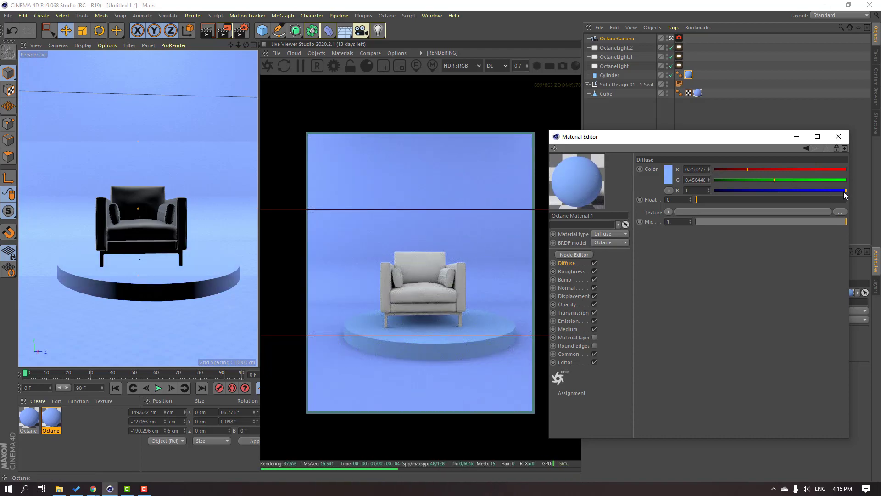
pyautogui.moveTo(843, 192)
pyautogui.mouseDown()
pyautogui.moveTo(748, 191)
pyautogui.moveTo(837, 191)
pyautogui.mouseUp()
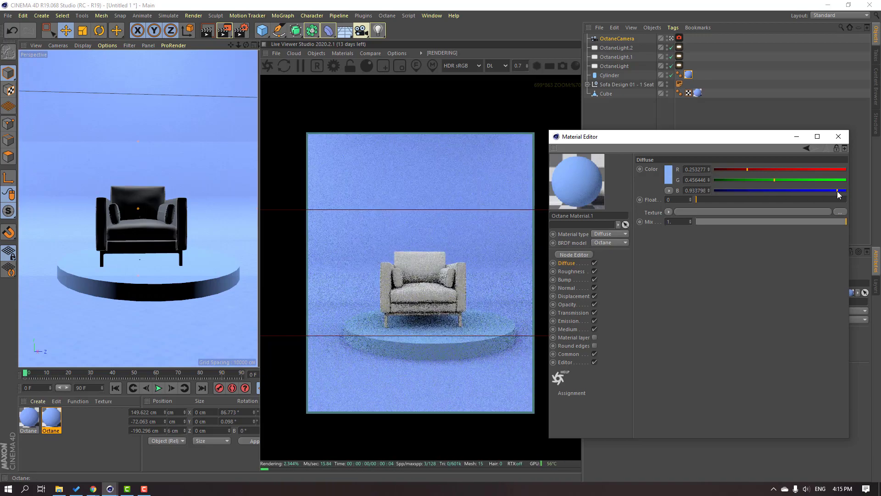
pyautogui.moveTo(752, 170); pyautogui.dragTo(782, 180)
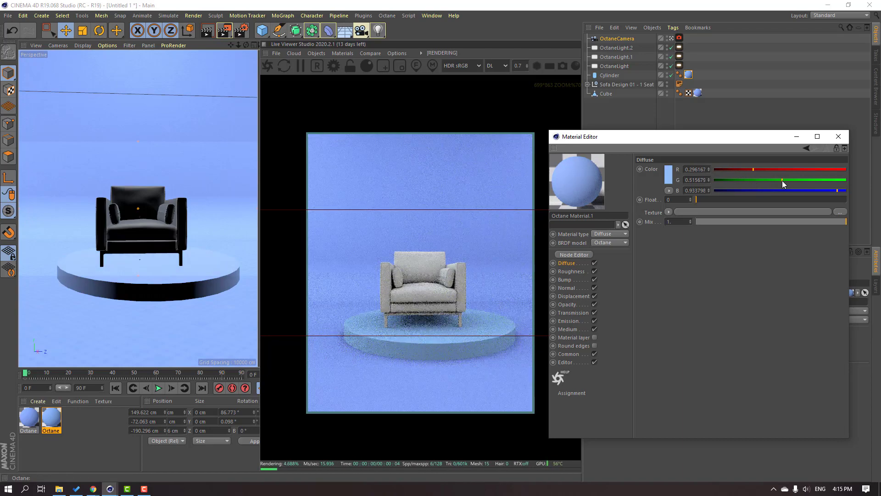
# - Apply the platform's soft blue material to the armchair's backrest and to the Sofa Design 01 - 1 Seat group
pyautogui.click(86, 440)
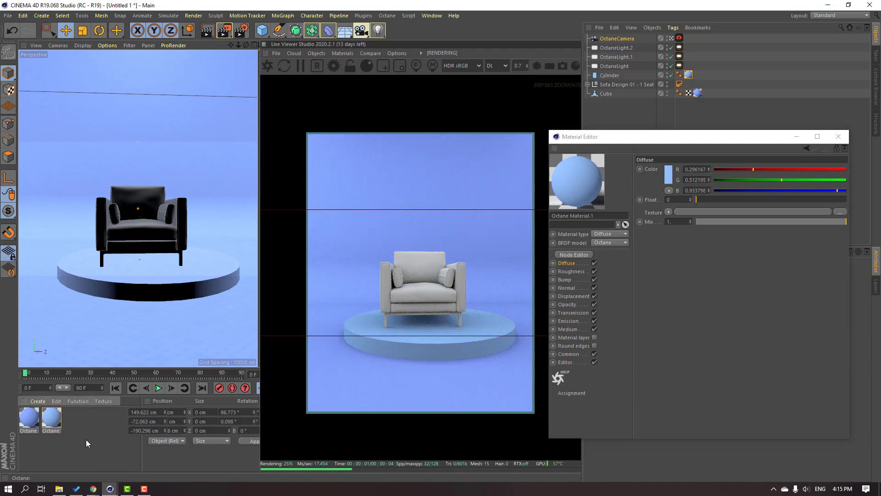
pyautogui.moveTo(53, 417); pyautogui.dragTo(70, 400)
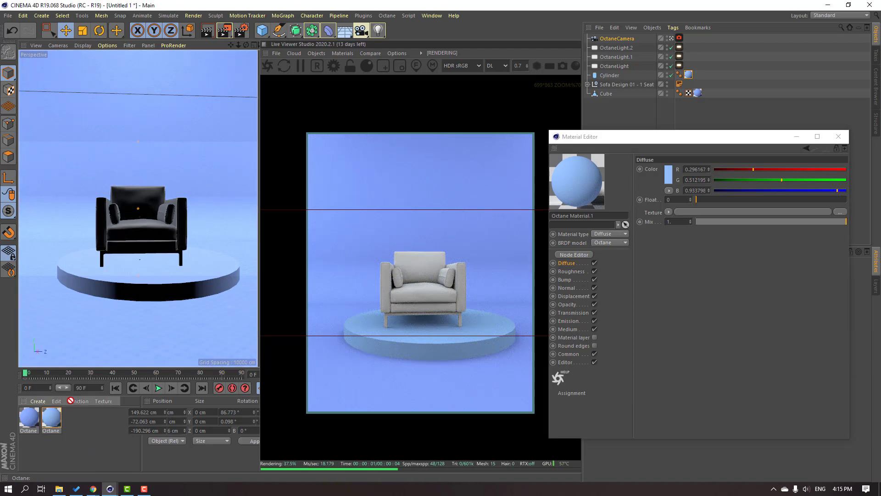
pyautogui.moveTo(131, 240); pyautogui.dragTo(135, 202)
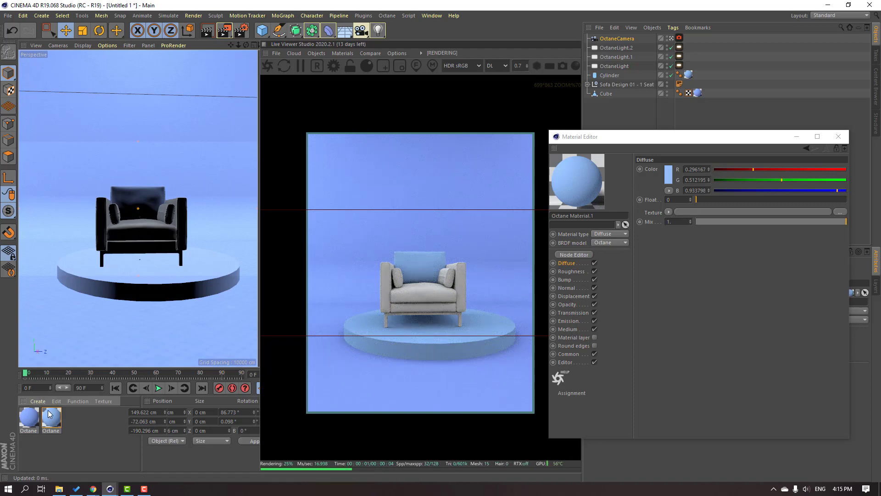
pyautogui.moveTo(54, 417); pyautogui.dragTo(65, 402)
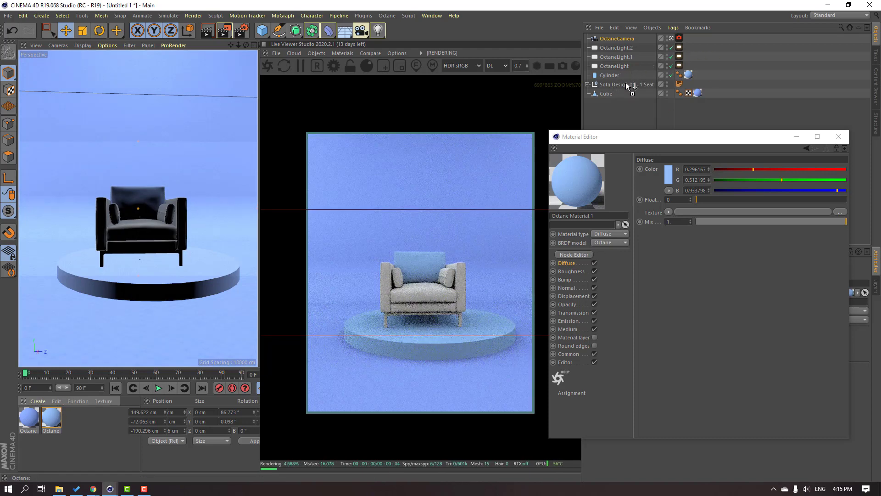
pyautogui.moveTo(628, 86); pyautogui.dragTo(629, 85)
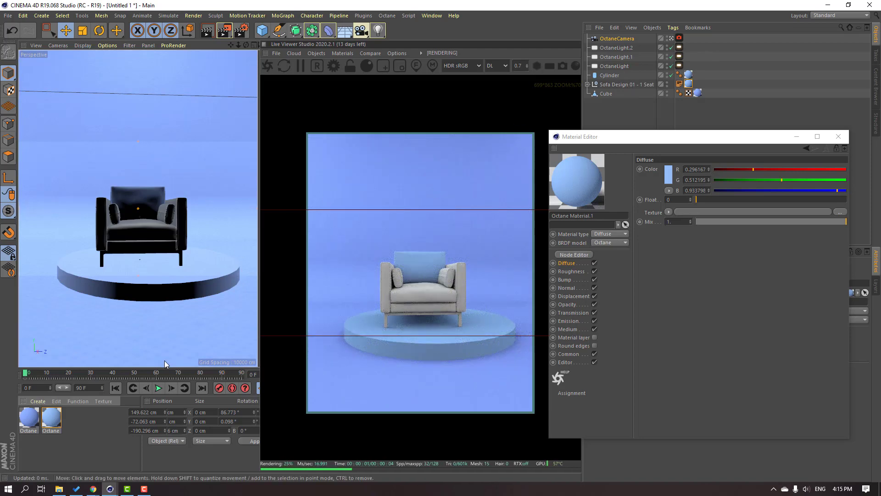
# - Apply the platform's blue material to the armchair's first armrest and its seat, leaving the OctaneCamera view to reach the parts
pyautogui.moveTo(52, 414); pyautogui.dragTo(100, 235)
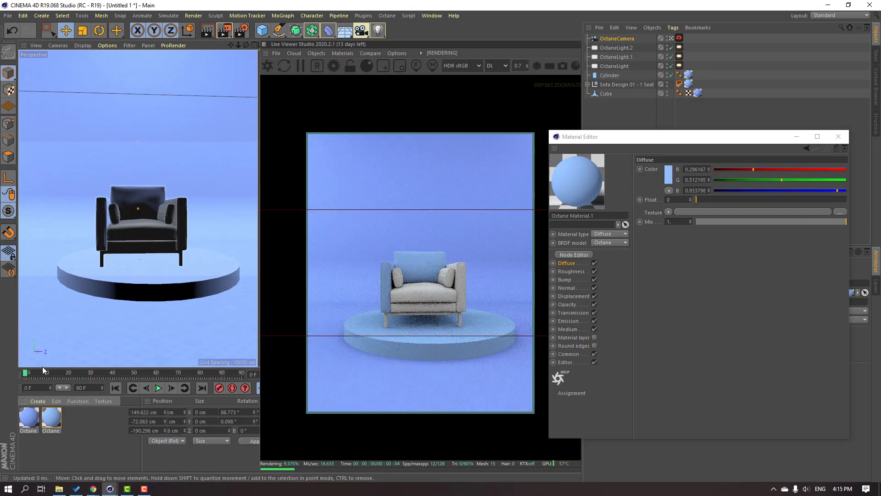
pyautogui.moveTo(50, 411)
pyautogui.mouseDown()
pyautogui.moveTo(115, 215)
pyautogui.moveTo(126, 264)
pyautogui.moveTo(59, 403)
pyautogui.moveTo(131, 242)
pyautogui.mouseUp()
pyautogui.click(671, 40)
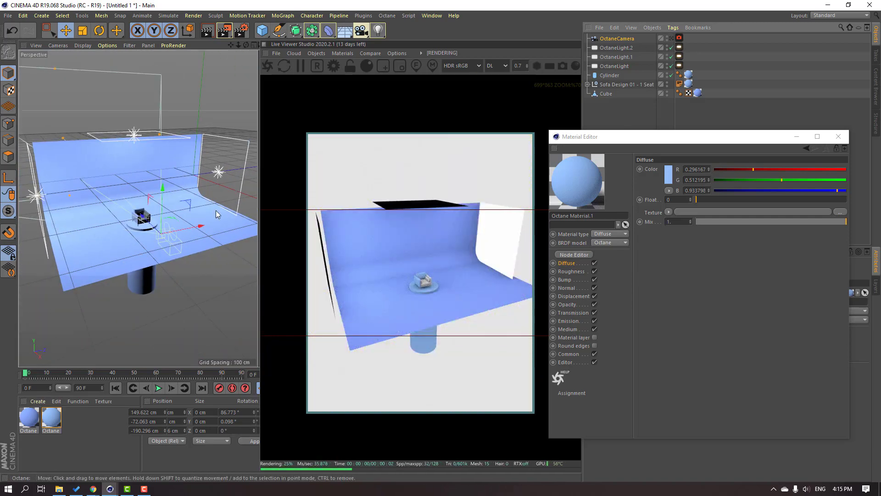
pyautogui.scroll(5, 96, 242)
pyautogui.scroll(6, 178, 188)
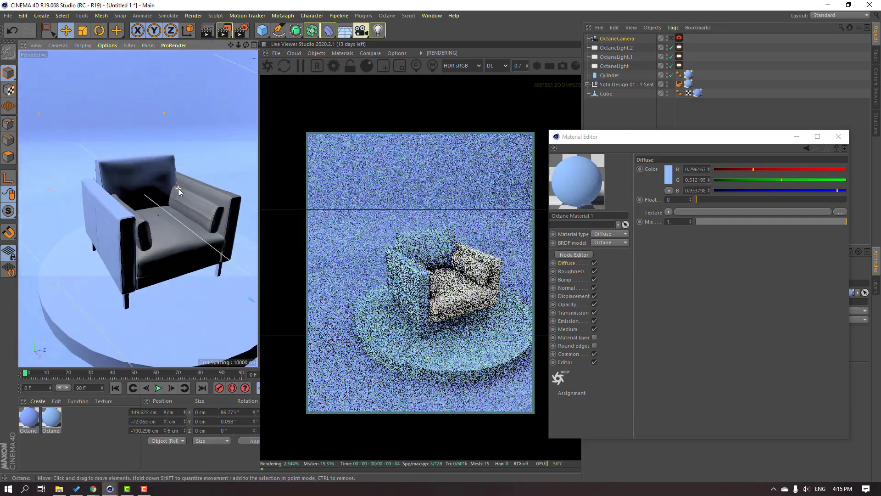
pyautogui.scroll(3, 184, 234)
pyautogui.keyDown('alt'); pyautogui.moveTo(187, 281); pyautogui.dragTo(153, 286); pyautogui.keyUp('alt')
pyautogui.click(154, 287)
pyautogui.moveTo(51, 423); pyautogui.dragTo(153, 287)
# - Apply the blue material to the armchair's front parts and the other armrest
pyautogui.moveTo(52, 404); pyautogui.dragTo(151, 314)
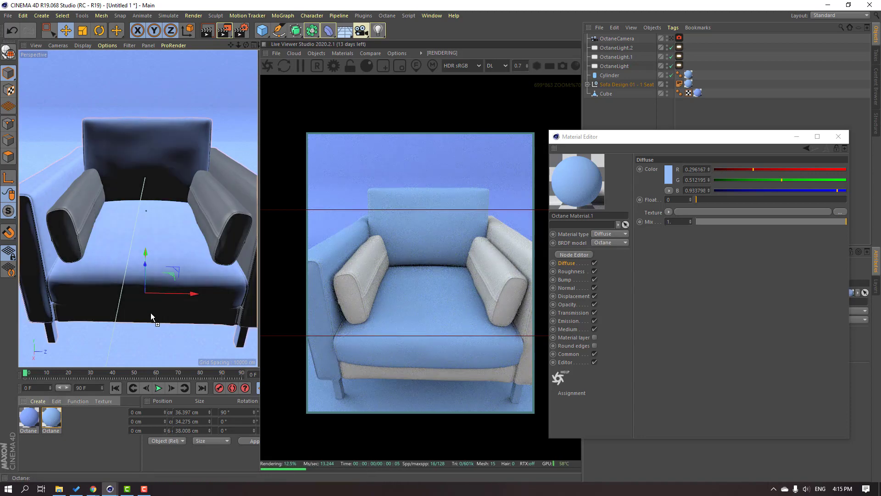
pyautogui.moveTo(240, 323); pyautogui.dragTo(234, 316)
pyautogui.scroll(-3, 185, 315)
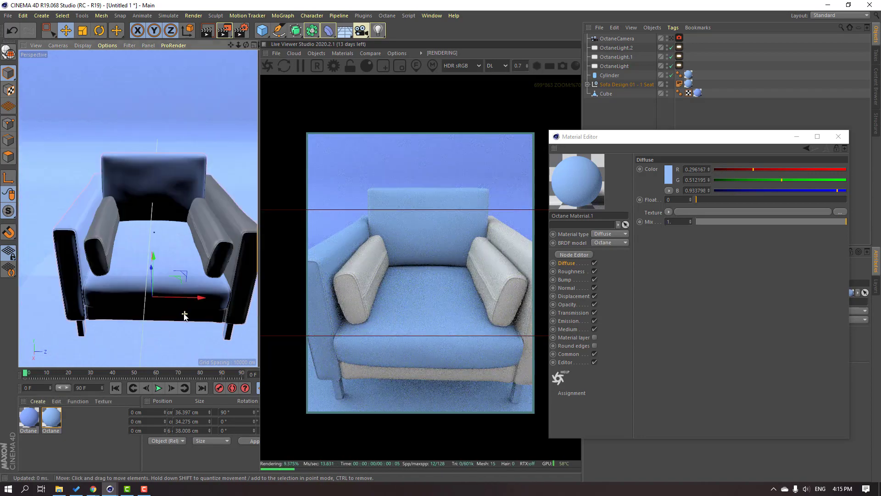
pyautogui.keyDown('alt'); pyautogui.moveTo(164, 292); pyautogui.dragTo(202, 268); pyautogui.keyUp('alt')
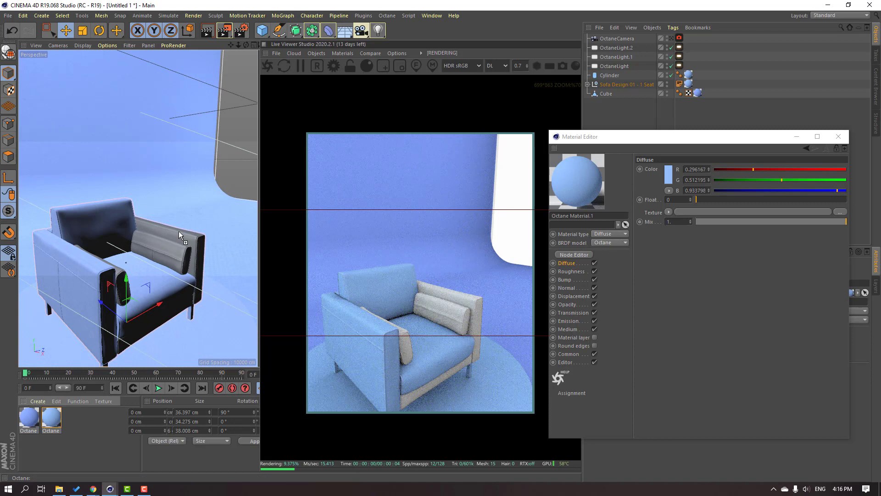
pyautogui.scroll(3, 192, 253)
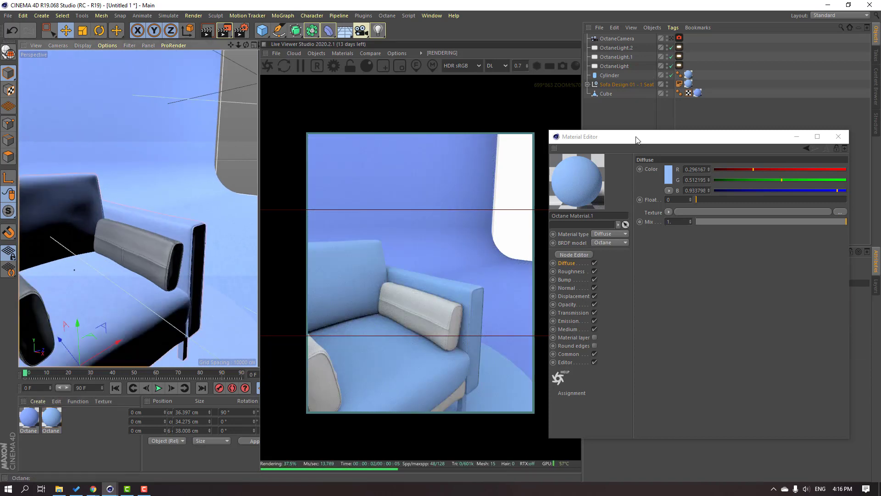
# - Expand the Sofa Design hierarchy through Sofa and Groups to expose all chair parts, moving the Material Editor clear of the list
pyautogui.moveTo(636, 138); pyautogui.dragTo(635, 161)
pyautogui.click(587, 84)
pyautogui.click(625, 94)
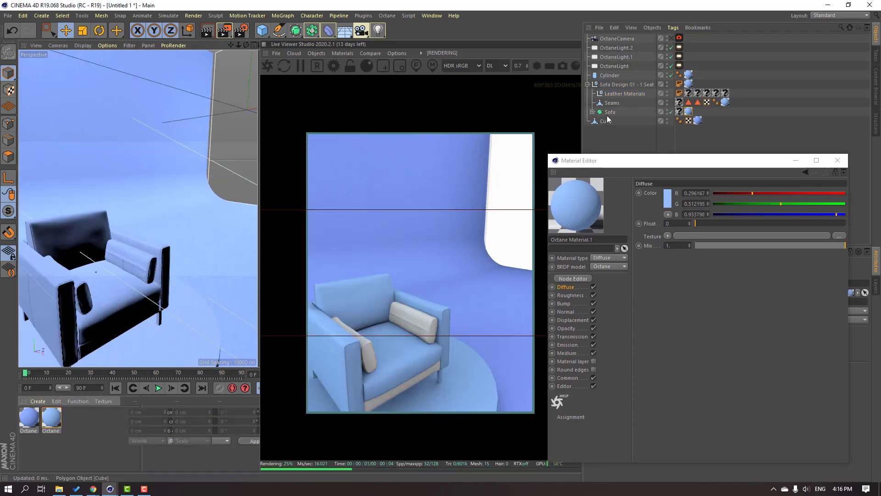
pyautogui.click(607, 114)
pyautogui.click(593, 112)
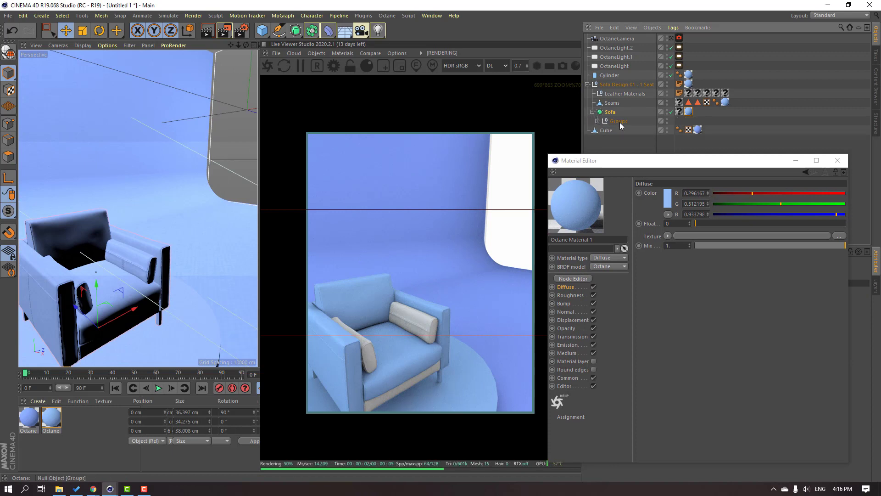
pyautogui.click(597, 121)
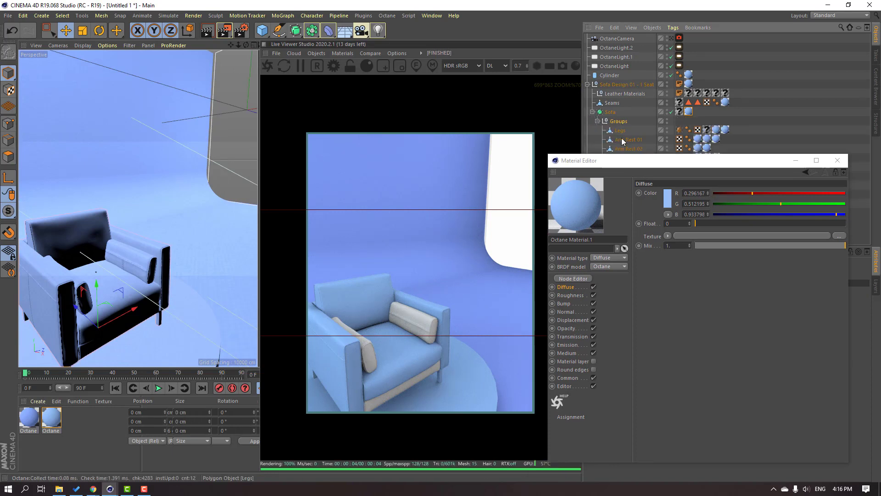
pyautogui.moveTo(689, 157); pyautogui.dragTo(534, 270)
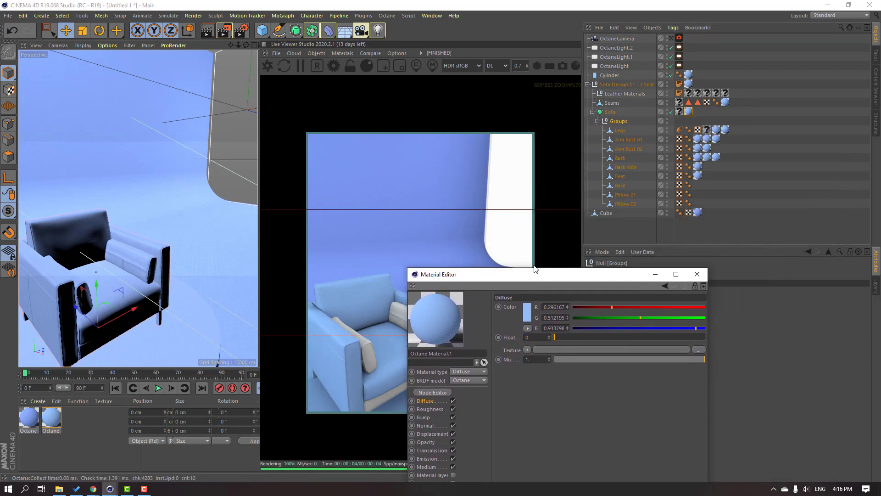
# - Apply the blue Octane Material.1 to the Base, Pillow 01 and Pillow 02 objects
pyautogui.moveTo(51, 418); pyautogui.dragTo(367, 321)
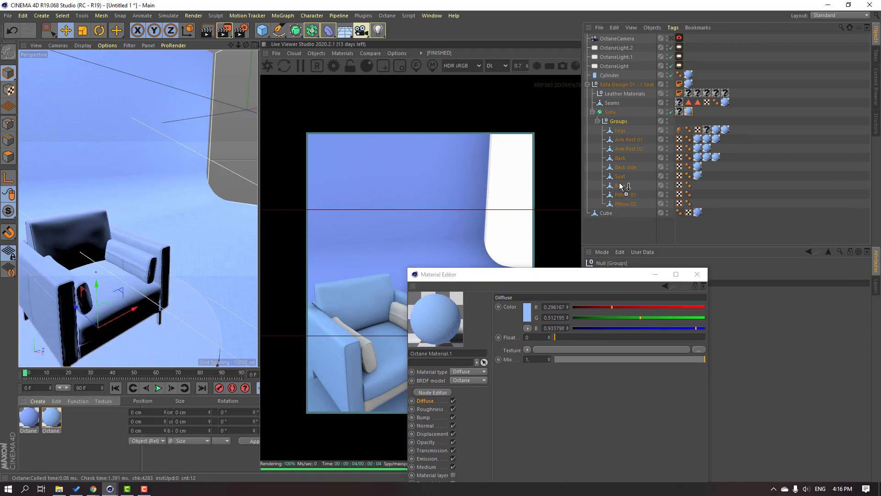
pyautogui.moveTo(619, 186); pyautogui.dragTo(620, 186)
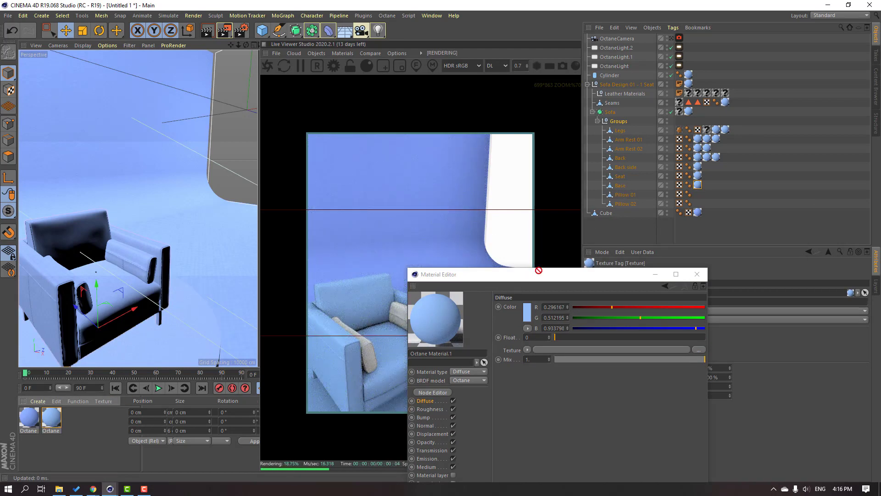
pyautogui.moveTo(631, 198); pyautogui.dragTo(631, 198)
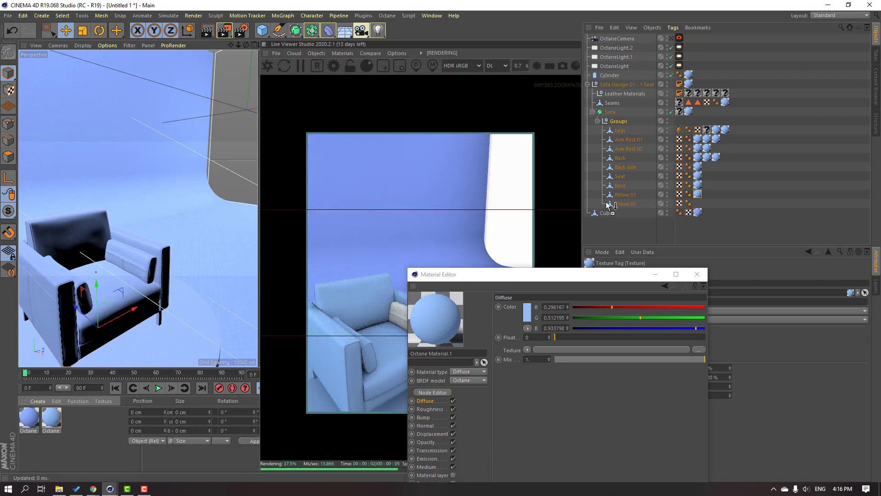
pyautogui.moveTo(631, 203); pyautogui.dragTo(630, 203)
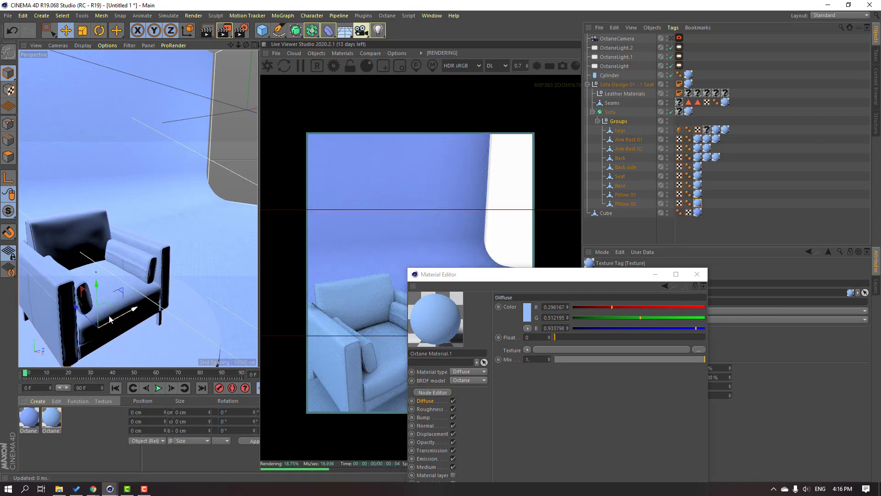
# - Close the Material Editor and restore the view through OctaneCamera after checking the armchair up close
pyautogui.keyDown('alt'); pyautogui.moveTo(127, 324); pyautogui.dragTo(109, 255); pyautogui.keyUp('alt')
pyautogui.scroll(5, 132, 233)
pyautogui.scroll(-3, 132, 233)
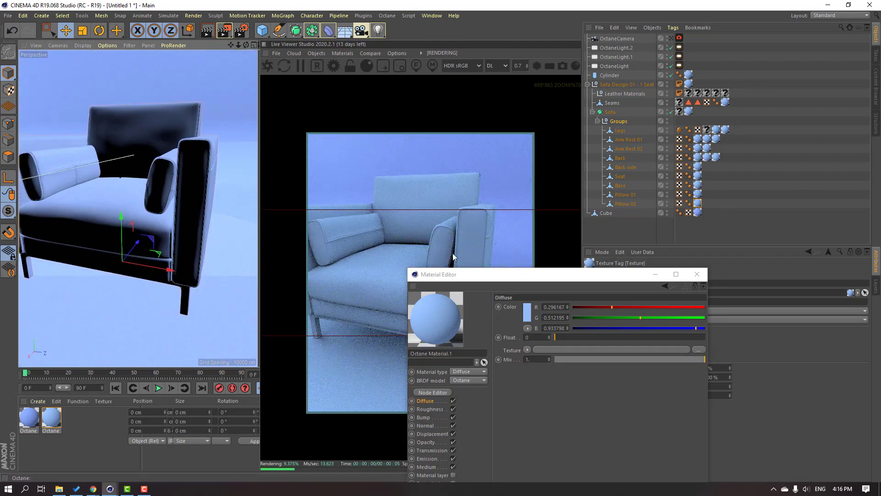
pyautogui.moveTo(457, 273); pyautogui.dragTo(371, 229)
pyautogui.click(610, 230)
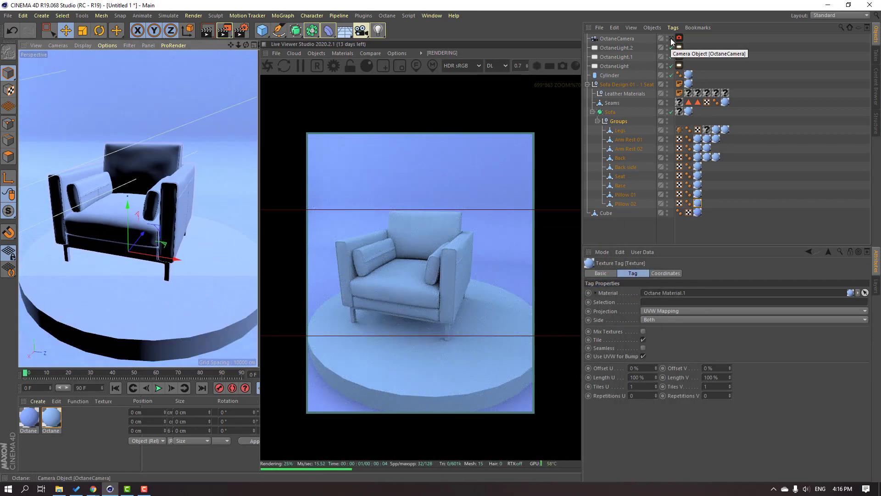
pyautogui.click(671, 38)
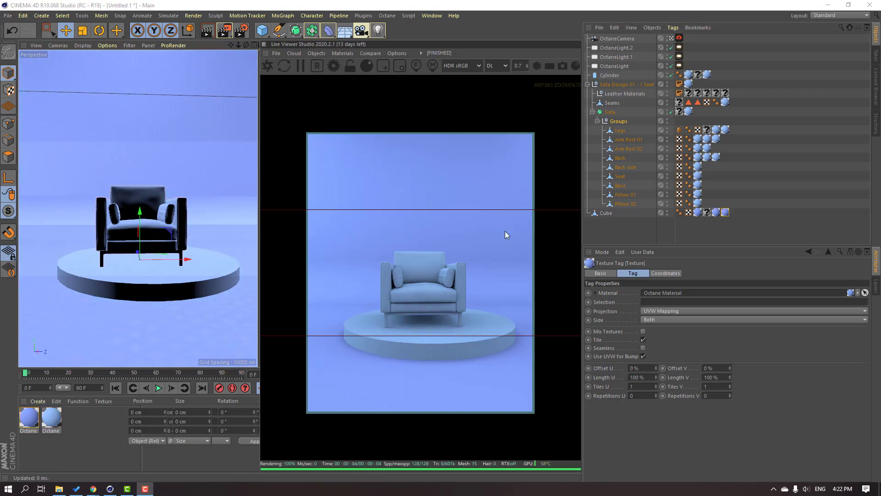
# - Change the material type of the platform and armchair material, Octane Material.1, from Diffuse to Glossy
pyautogui.click(96, 440)
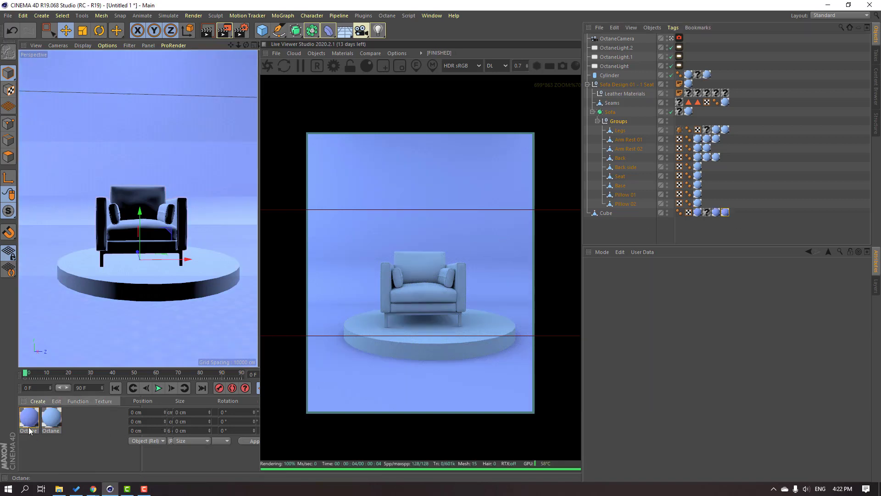
pyautogui.doubleClick(51, 421)
pyautogui.moveTo(264, 65); pyautogui.dragTo(696, 66)
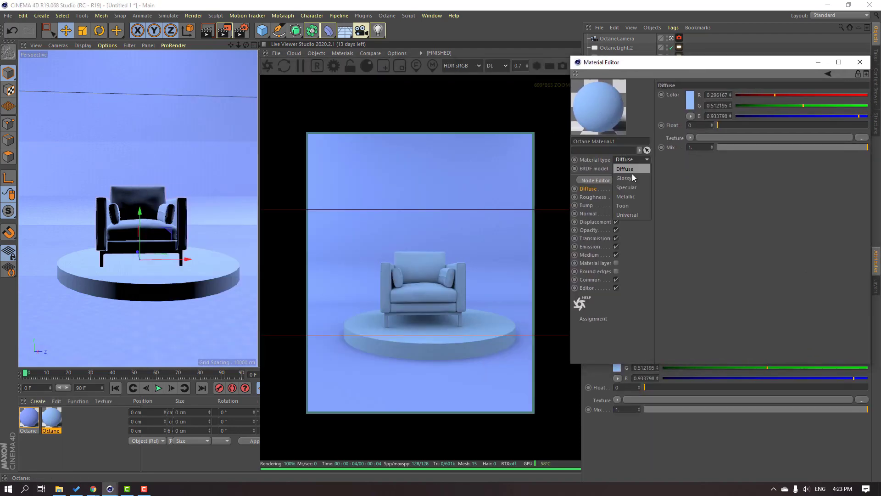
pyautogui.click(623, 179)
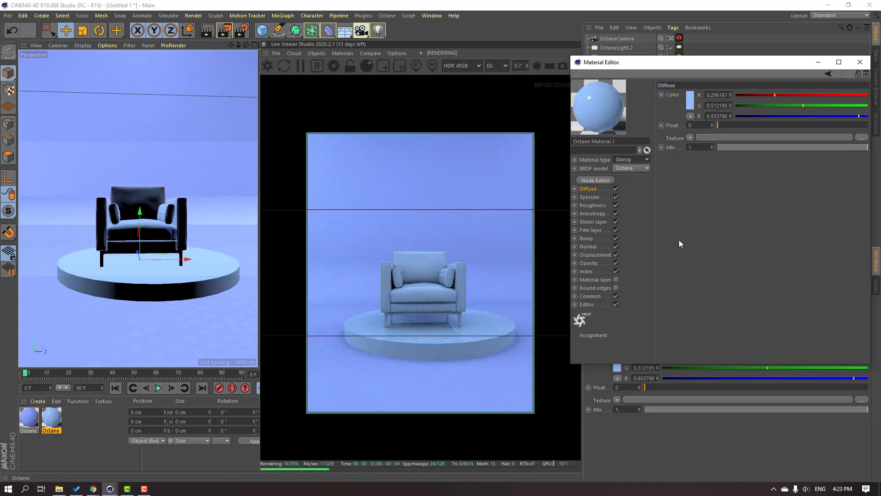
pyautogui.moveTo(659, 60); pyautogui.dragTo(657, 73)
# - Leave the OctaneCamera view for a close-up of the chair legs on the platform and open the glossy material's Roughness settings
pyautogui.click(671, 39)
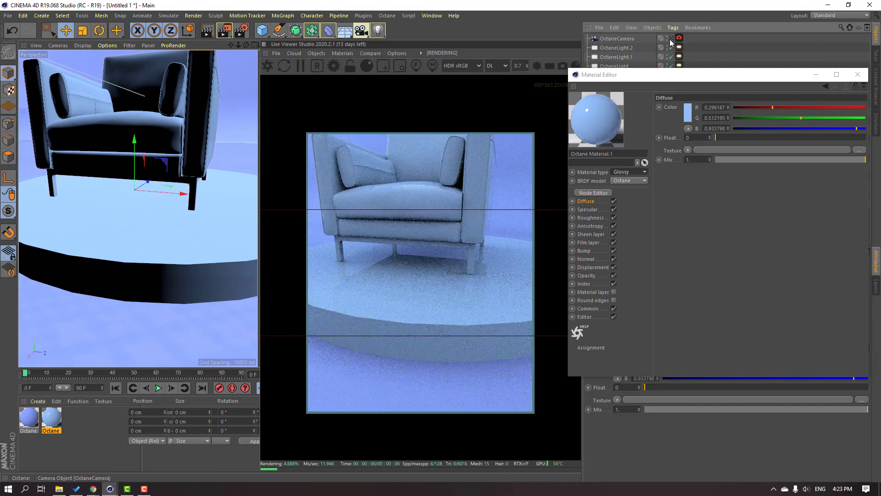
pyautogui.scroll(5, 164, 232)
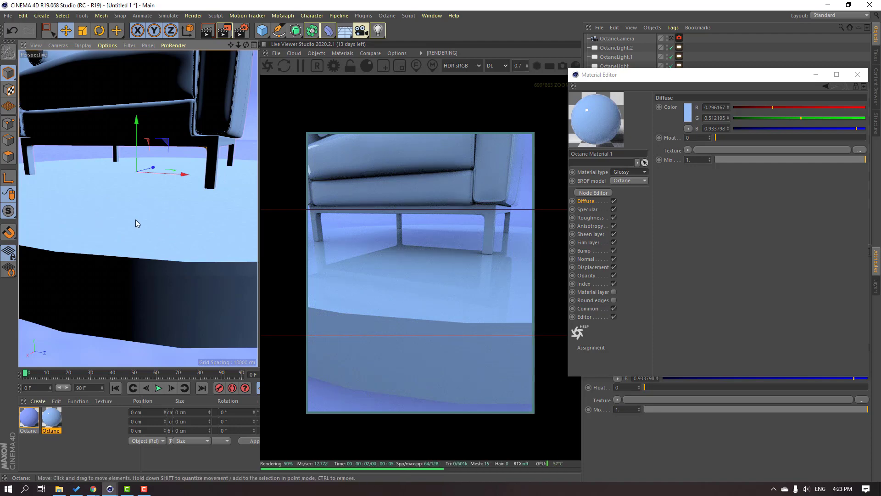
pyautogui.click(589, 218)
# - Compare the glossy material's reflections with the roughness float at 1 and at 0
pyautogui.moveTo(722, 139)
pyautogui.mouseDown()
pyautogui.moveTo(744, 135)
pyautogui.moveTo(714, 141)
pyautogui.mouseUp()
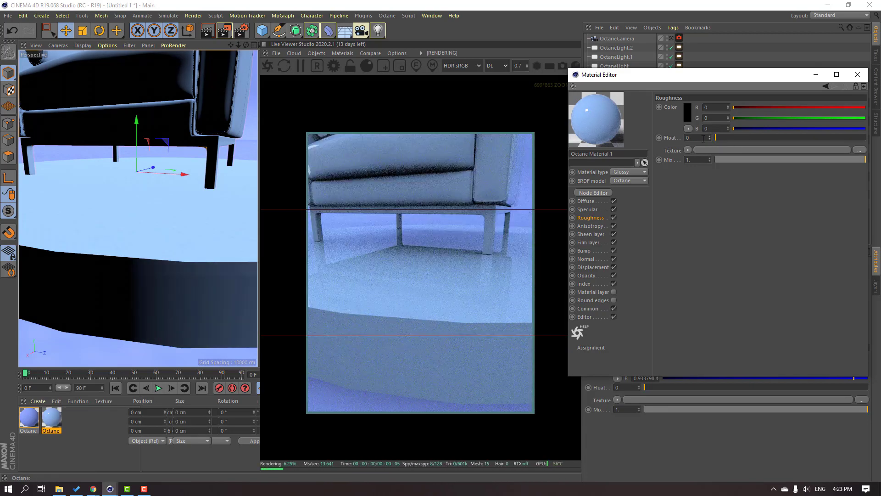
pyautogui.write('1')
pyautogui.press('Return')
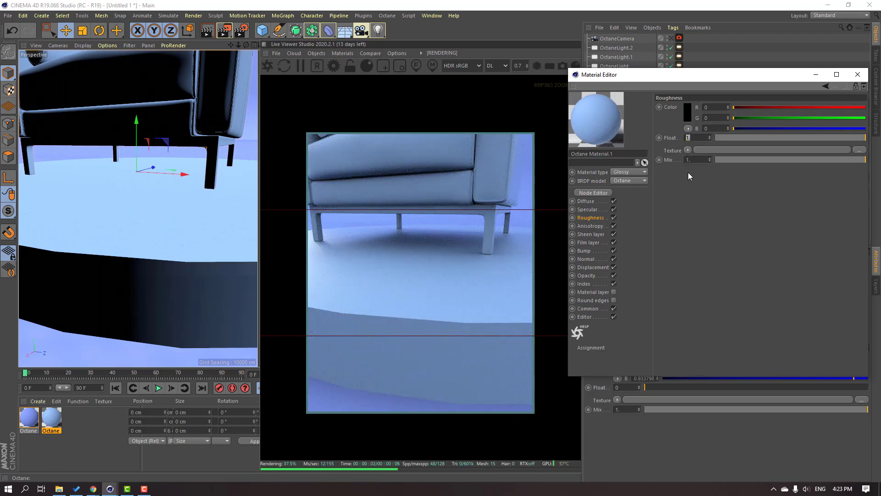
pyautogui.write('0')
pyautogui.press('Return')
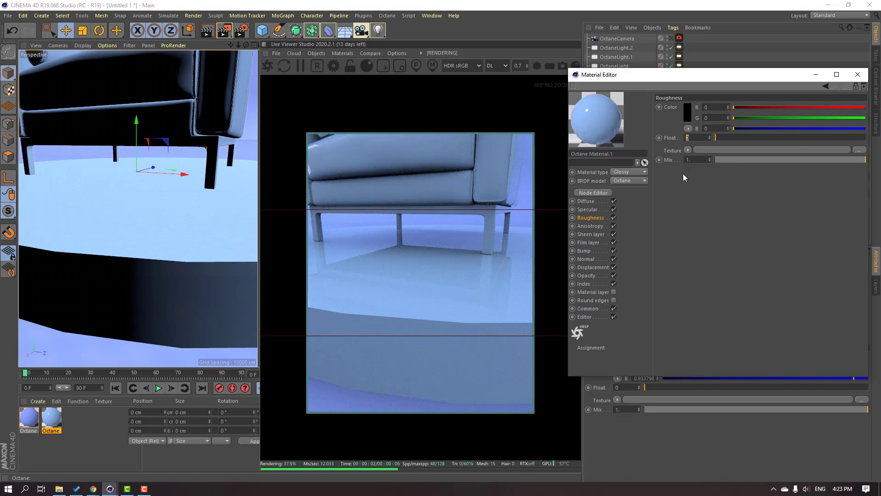
pyautogui.write('1')
pyautogui.press('Return')
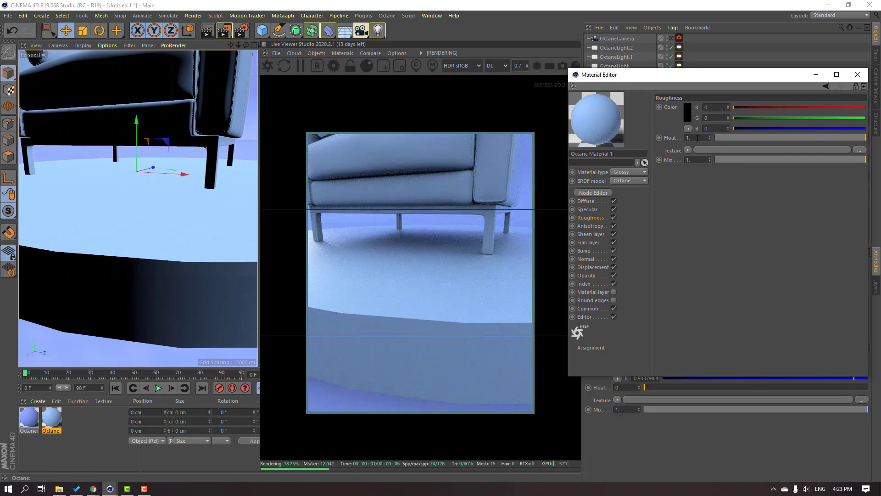
# - Set the glossy material's roughness float to about 0.064 and check the reflections on the armchair and platform
pyautogui.moveTo(751, 138); pyautogui.dragTo(725, 138)
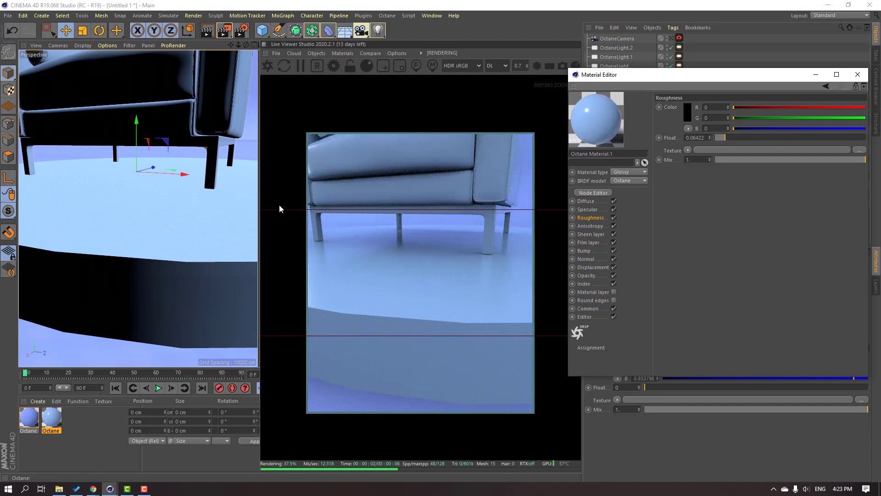
pyautogui.scroll(-10, 151, 183)
pyautogui.scroll(10, 140, 152)
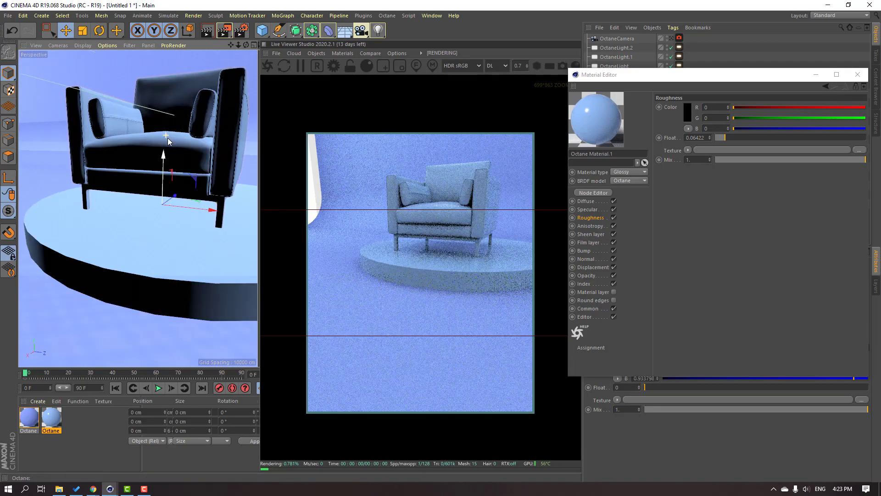
pyautogui.scroll(10, 91, 148)
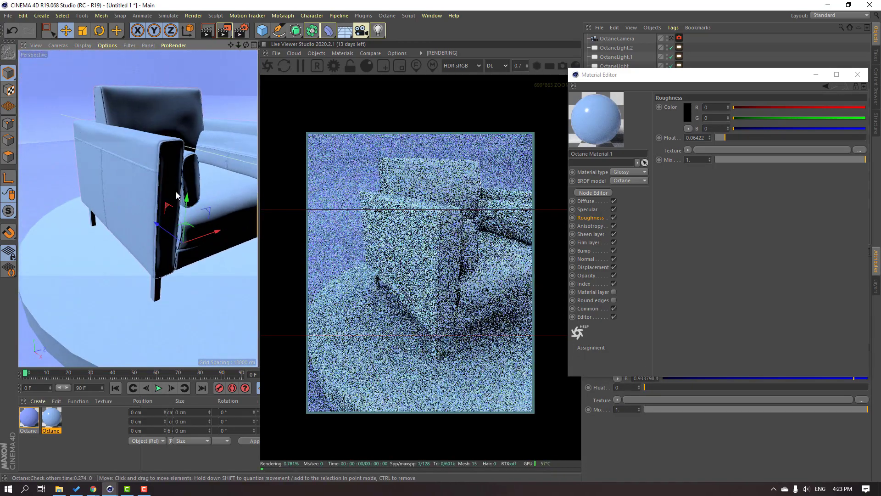
# - Close the material's editor and duplicate the light-blue glossy material, Octane Material.1
pyautogui.scroll(2, 188, 170)
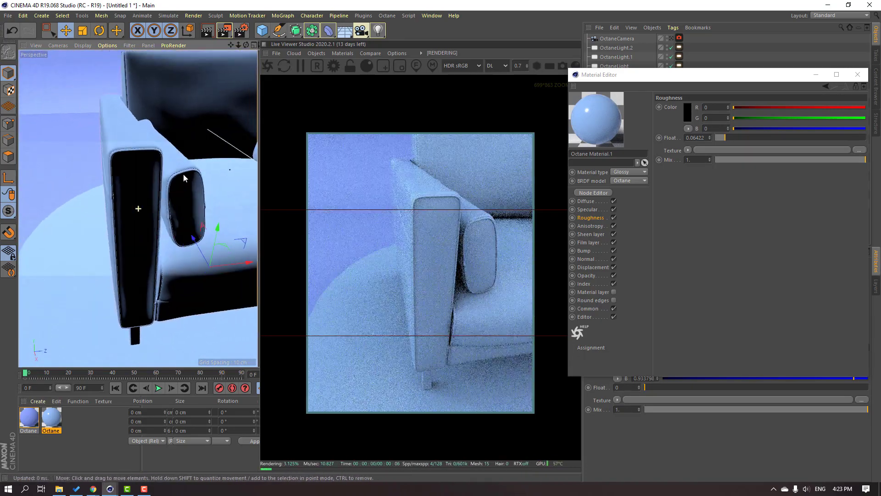
pyautogui.click(857, 75)
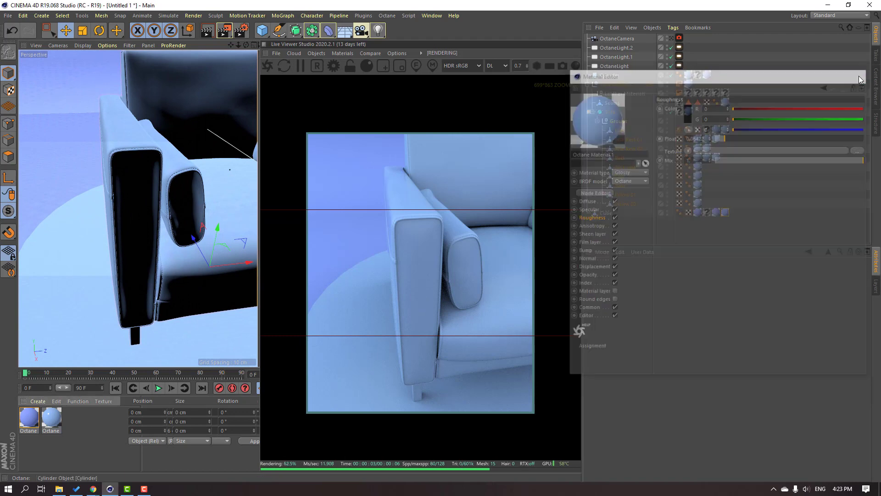
pyautogui.click(51, 425)
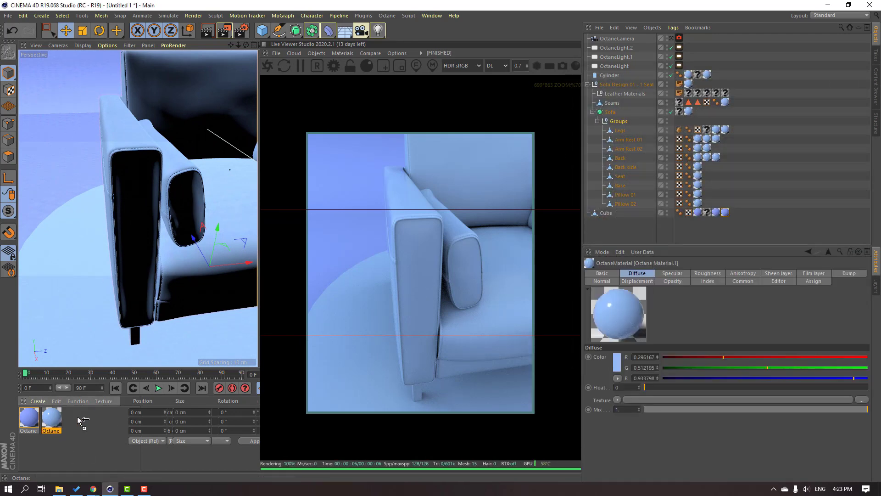
pyautogui.keyDown('ctrl'); pyautogui.moveTo(79, 418); pyautogui.dragTo(81, 434); pyautogui.keyUp('ctrl')
# - Set the copied material's diffuse color to yellow with hue 50°, saturation 77% and value 97.032%
pyautogui.doubleClick(74, 417)
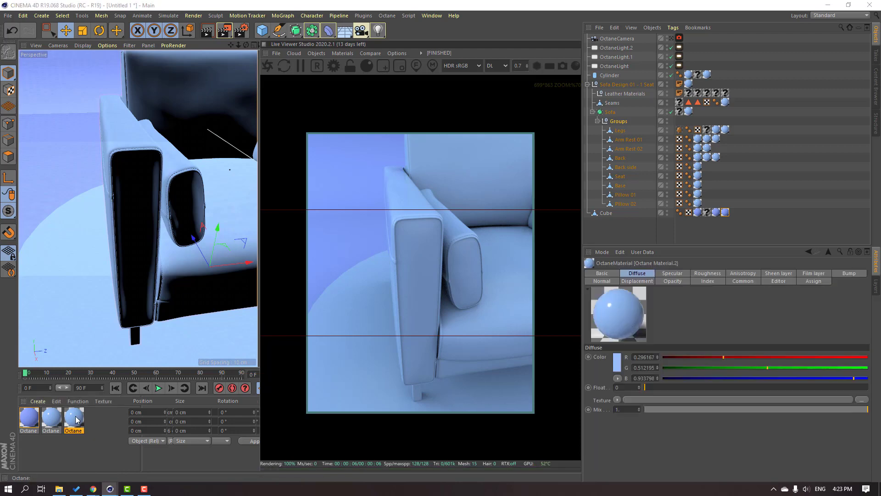
pyautogui.moveTo(219, 61); pyautogui.dragTo(461, 92)
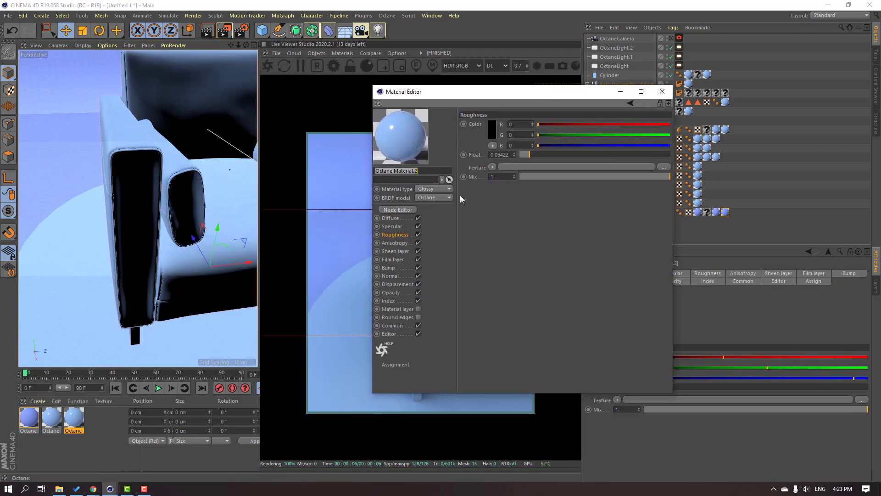
pyautogui.click(391, 218)
pyautogui.click(492, 136)
pyautogui.click(472, 132)
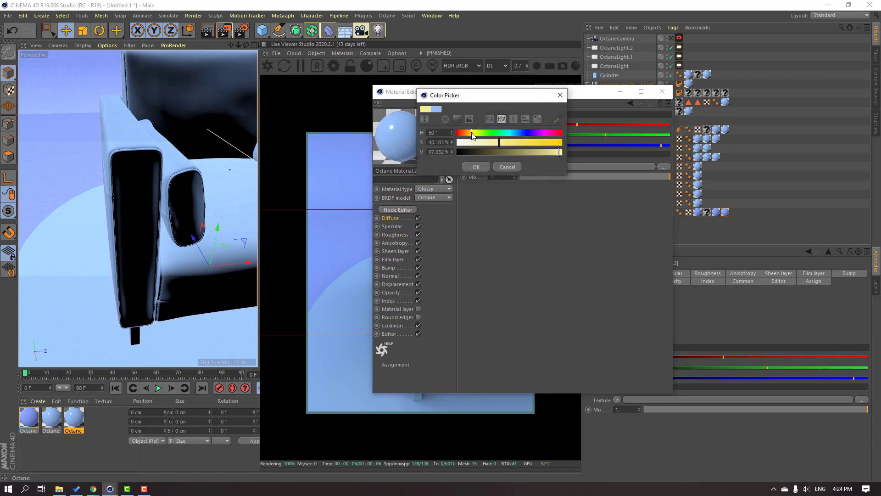
pyautogui.click(476, 166)
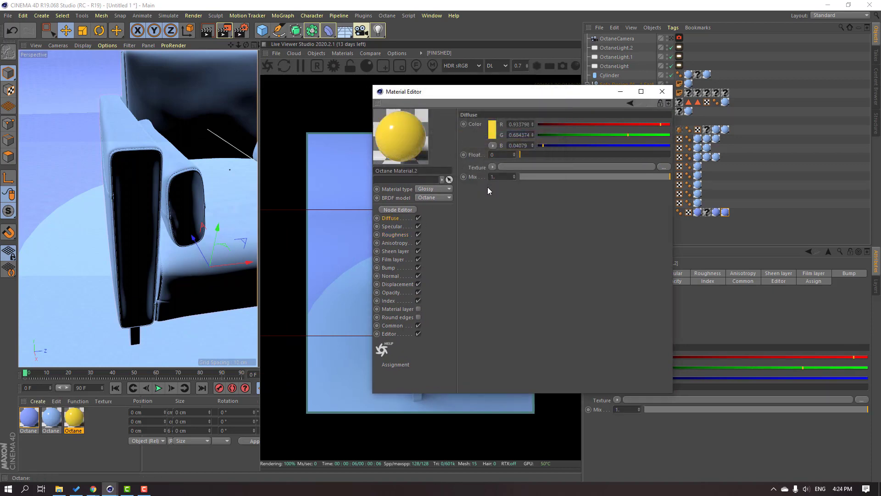
# - Apply the yellow material to all nine sofa parts in the Groups null, from Legs through Pillow 02
pyautogui.moveTo(513, 99); pyautogui.dragTo(408, 136)
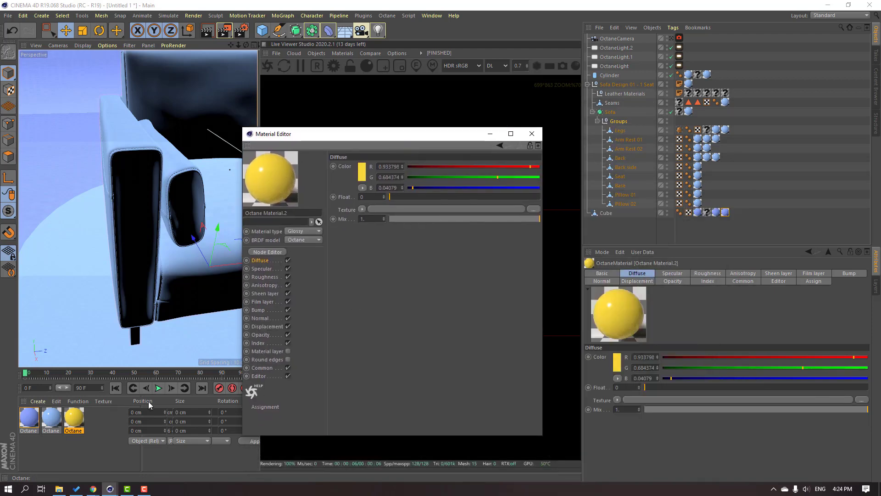
pyautogui.click(619, 131)
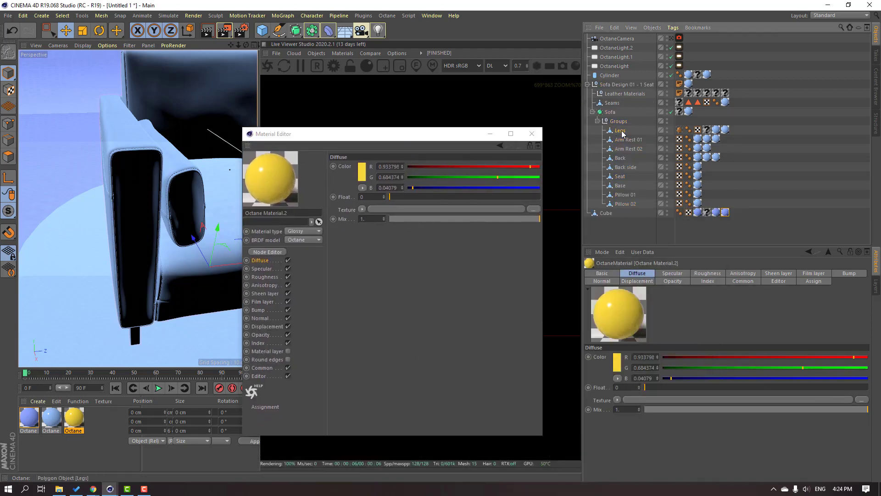
pyautogui.keyDown('shift'); pyautogui.click(627, 205); pyautogui.keyUp('shift')
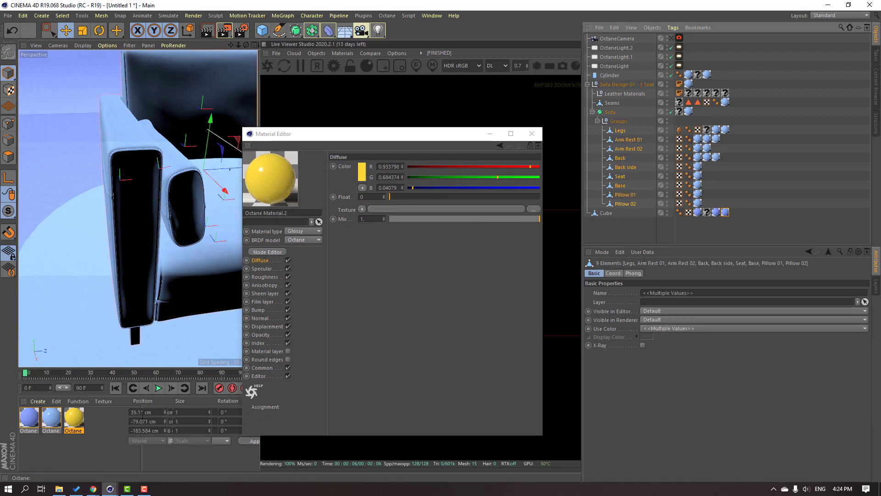
pyautogui.rightClick(74, 420)
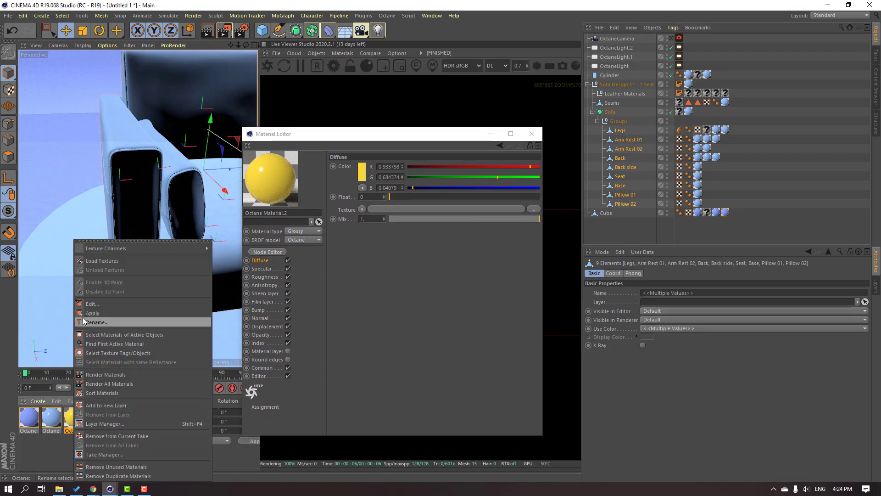
pyautogui.click(110, 313)
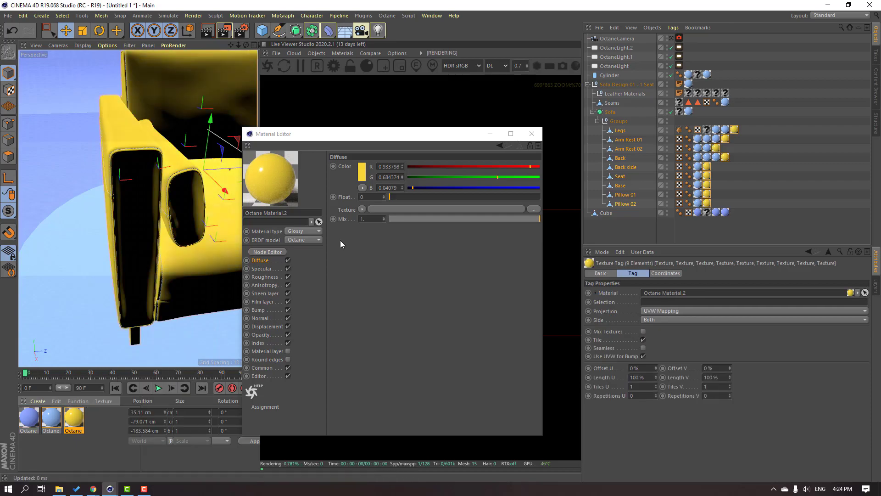
# - Check the yellow armchair in the render from several angles and return to the OctaneCamera view
pyautogui.moveTo(335, 133); pyautogui.dragTo(654, 110)
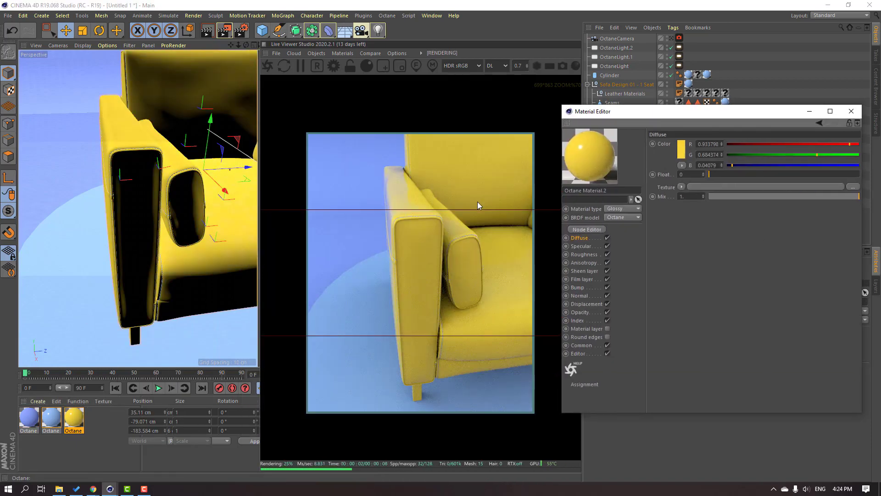
pyautogui.scroll(-4, 139, 227)
pyautogui.scroll(-2, 139, 227)
pyautogui.keyDown('alt'); pyautogui.moveTo(139, 227); pyautogui.dragTo(214, 227); pyautogui.keyUp('alt')
pyautogui.keyDown('alt'); pyautogui.moveTo(232, 261); pyautogui.dragTo(170, 239); pyautogui.keyUp('alt')
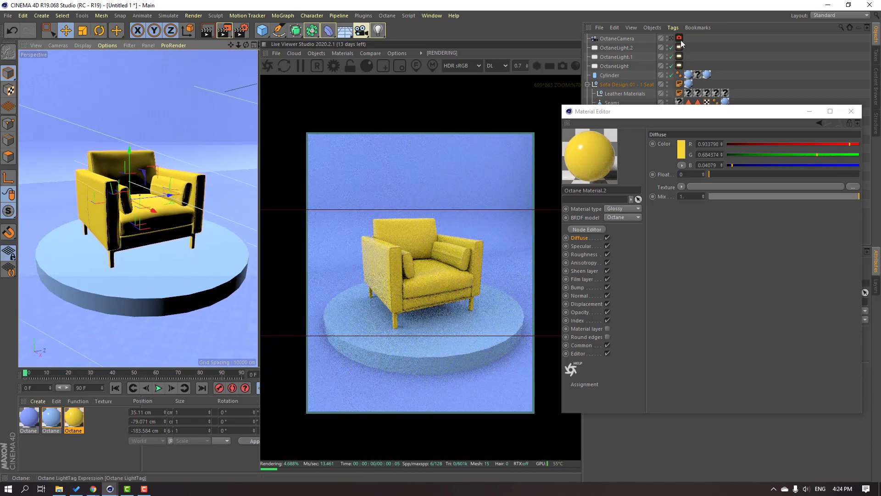
pyautogui.click(672, 38)
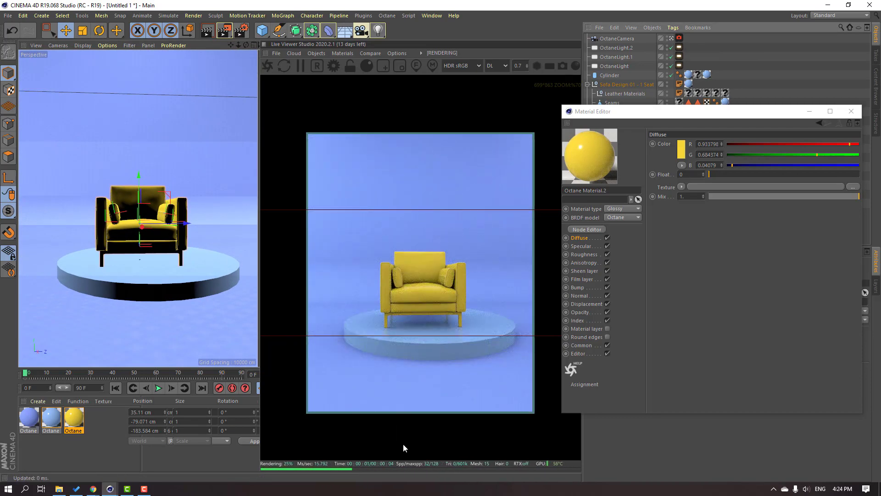
# - Reduce the saturation of the yellow material's diffuse color to 52%
pyautogui.click(681, 155)
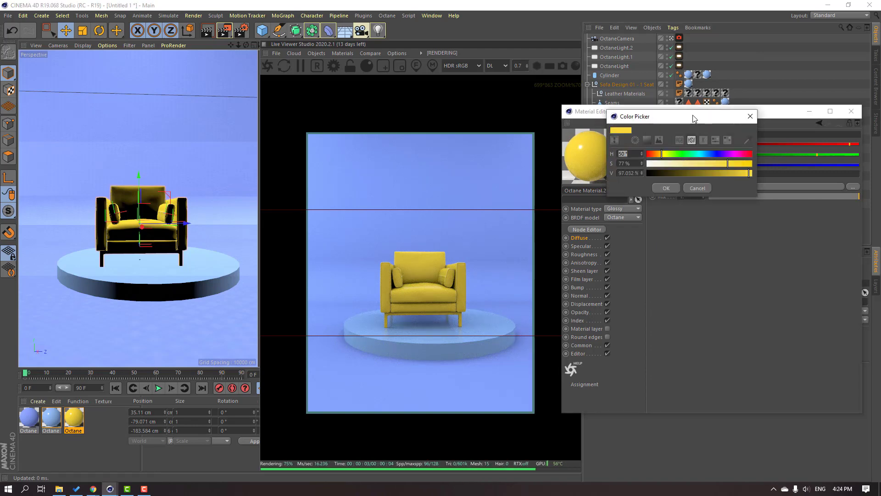
pyautogui.moveTo(693, 116); pyautogui.dragTo(722, 146)
pyautogui.moveTo(748, 194); pyautogui.dragTo(739, 195)
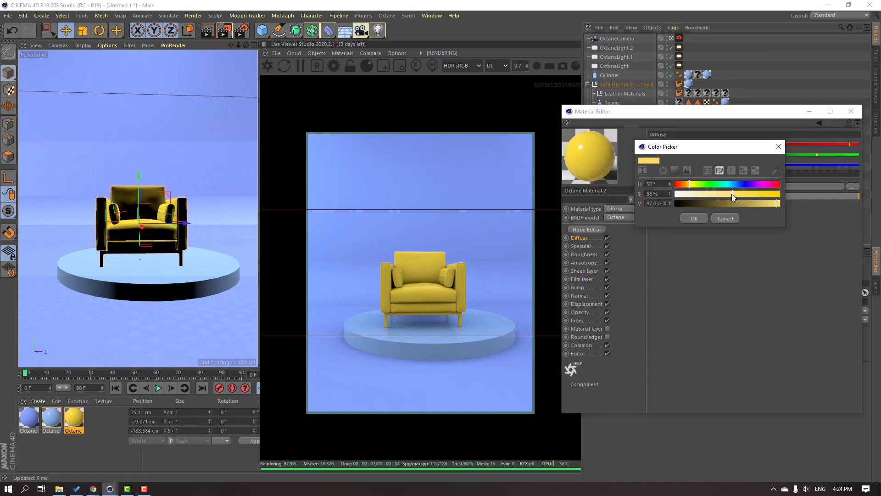
pyautogui.click(694, 218)
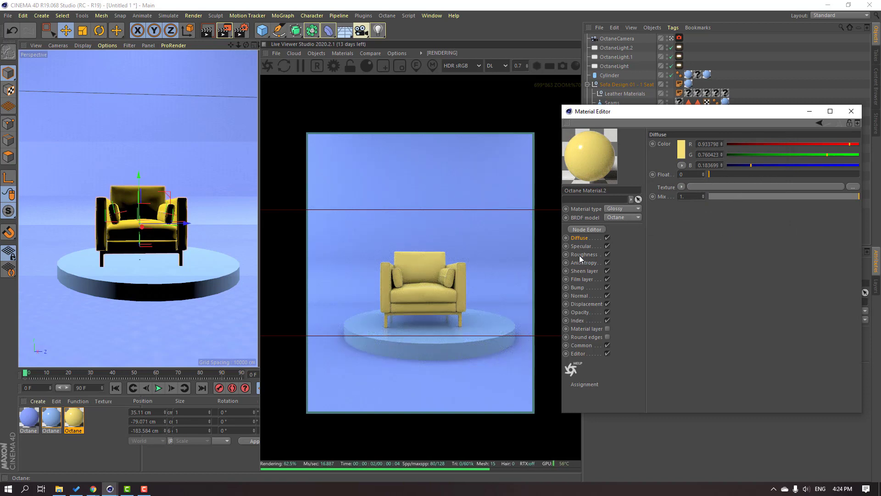
# - Set the yellow material's Index to about 1.75, comparing stronger and weaker reflections in the render
pyautogui.click(577, 321)
pyautogui.click(719, 144)
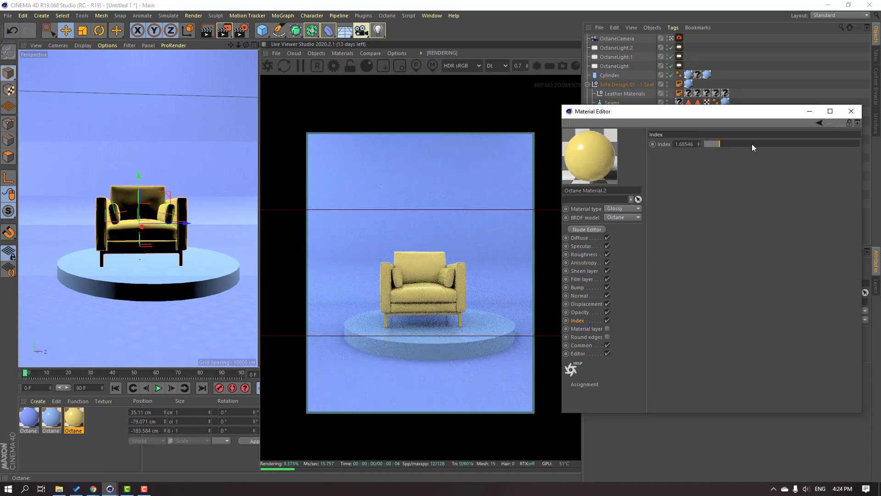
pyautogui.click(724, 144)
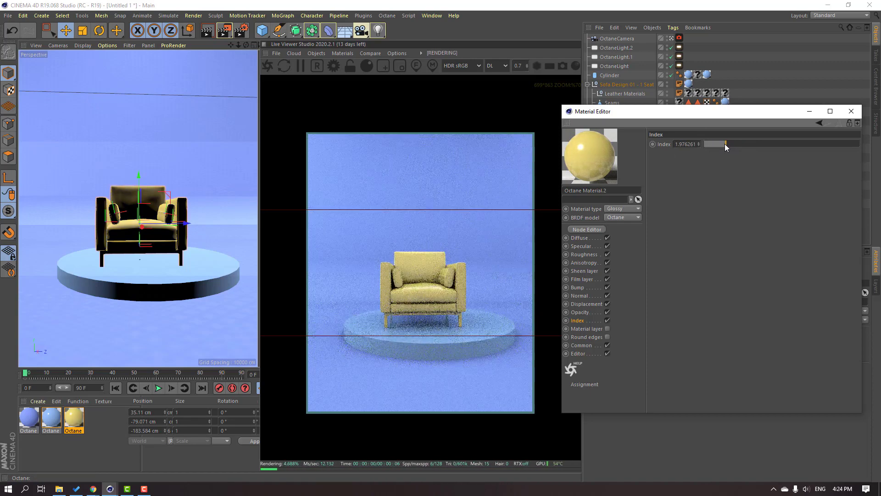
pyautogui.click(720, 144)
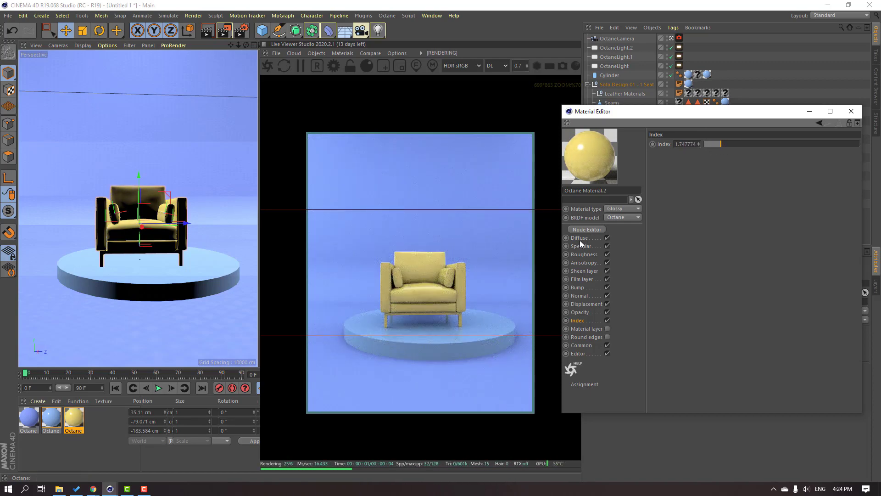
# - Change the armchair material's diffuse color to a warm orange-yellow with hue 44°, saturation 83% and value 100%
pyautogui.click(579, 237)
pyautogui.click(681, 147)
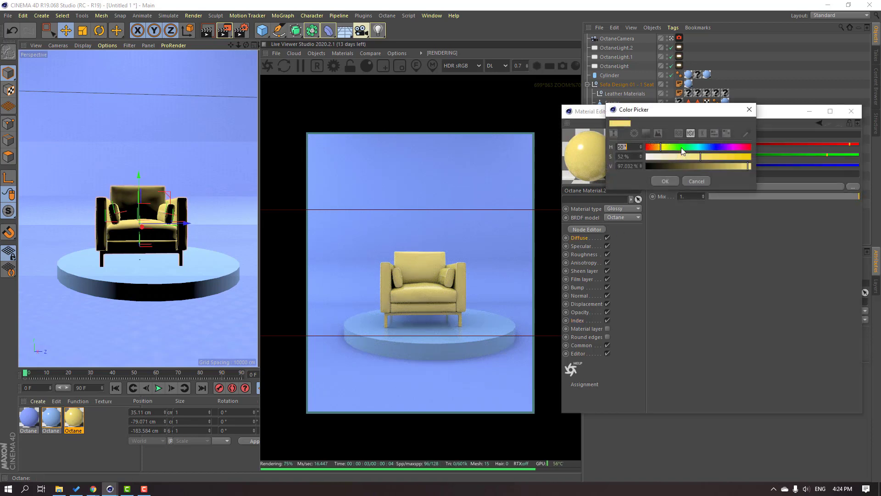
pyautogui.moveTo(709, 161); pyautogui.dragTo(733, 157)
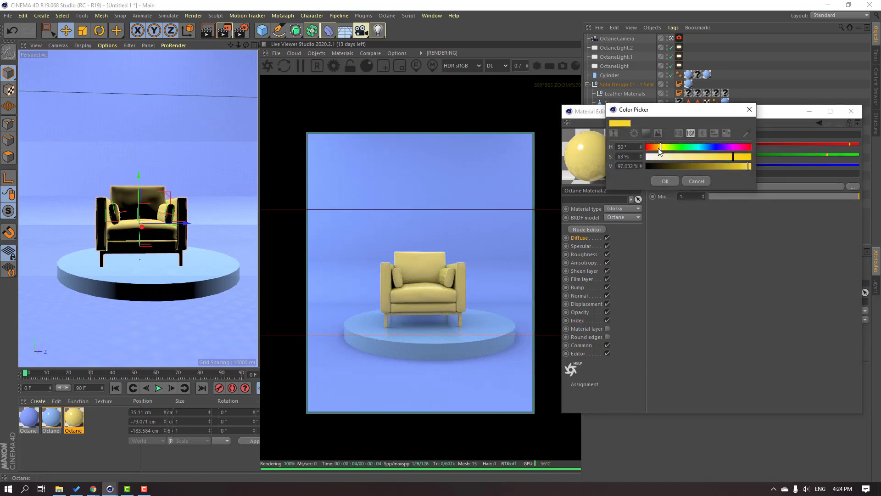
pyautogui.moveTo(659, 150); pyautogui.dragTo(659, 149)
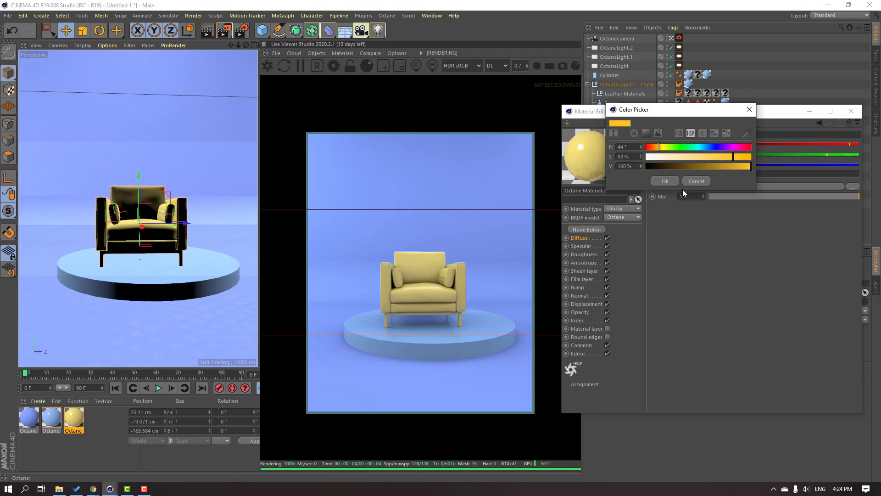
pyautogui.click(672, 182)
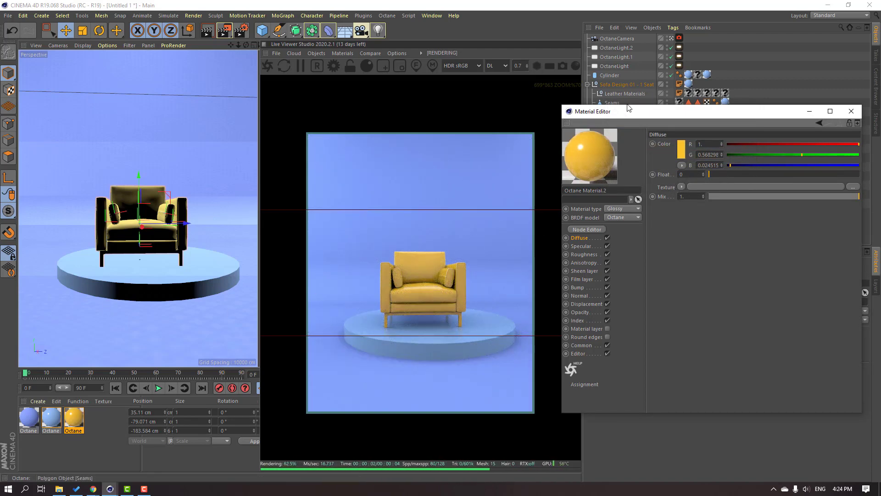
# - Collapse the sofa hierarchy, then rotate the whole armchair to a heading of about 69° and shift it across the platform
pyautogui.moveTo(628, 108); pyautogui.dragTo(606, 138)
pyautogui.click(587, 85)
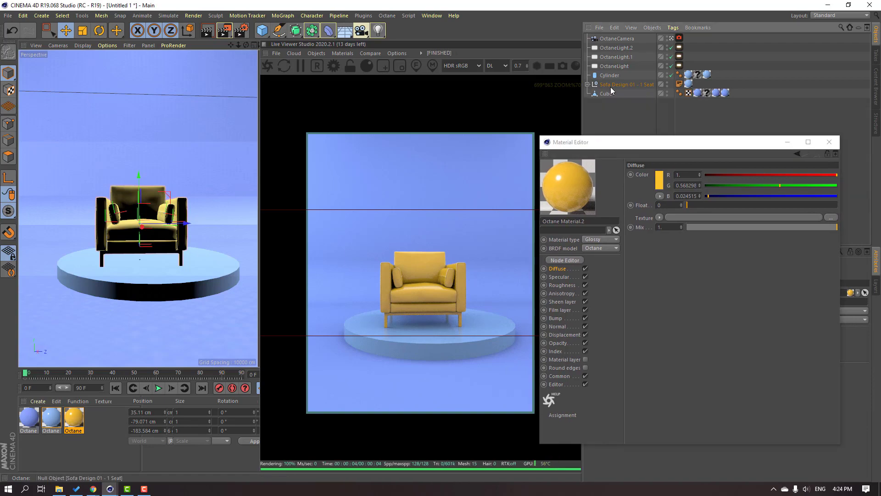
pyautogui.click(614, 85)
pyautogui.click(94, 32)
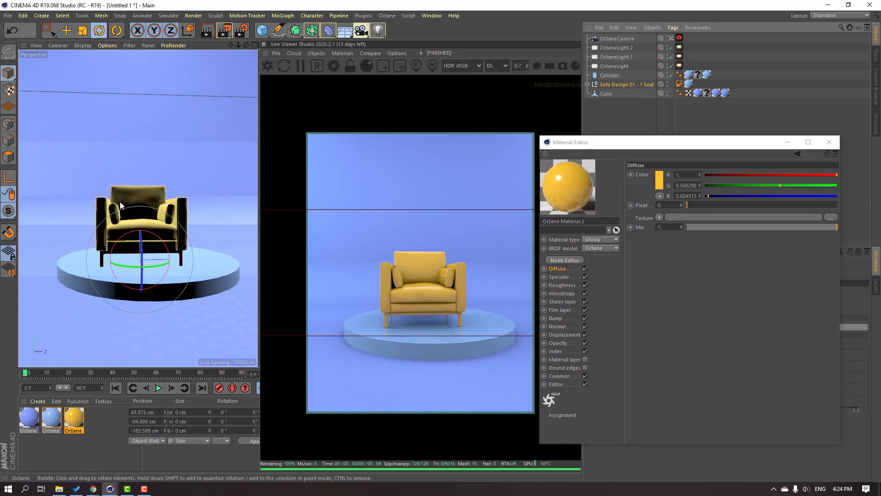
pyautogui.moveTo(127, 265); pyautogui.dragTo(152, 262)
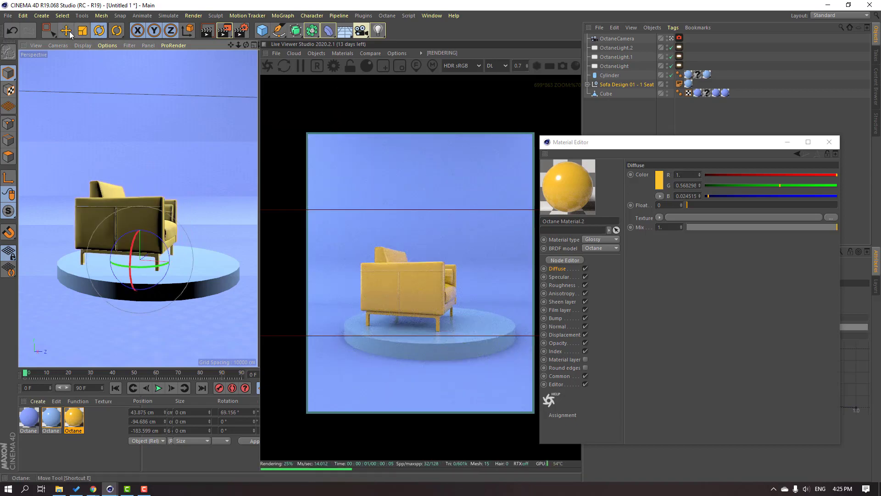
pyautogui.click(68, 32)
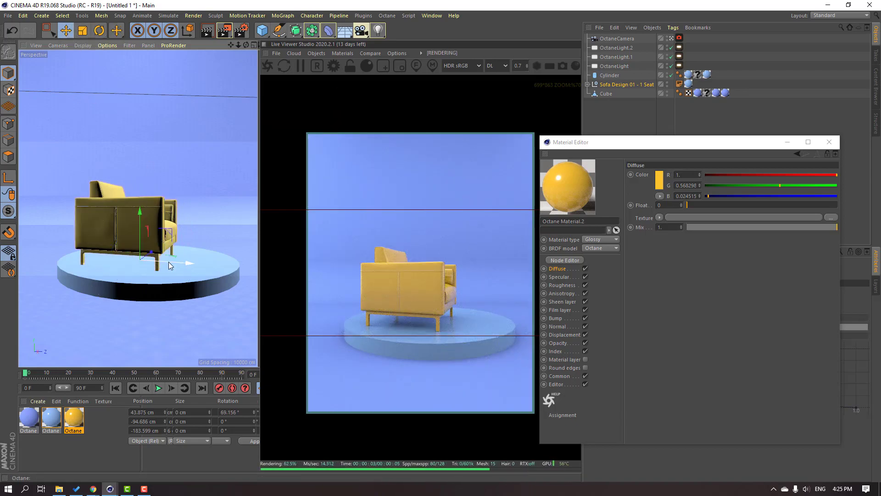
pyautogui.moveTo(170, 262); pyautogui.dragTo(192, 266)
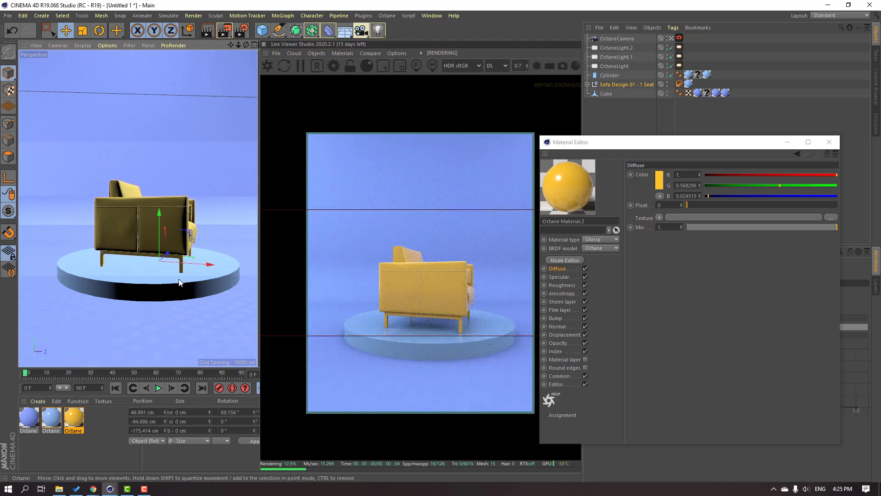
# - Rotate the armchair to a heading of about 19° and shift it back toward the platform's center
pyautogui.click(99, 30)
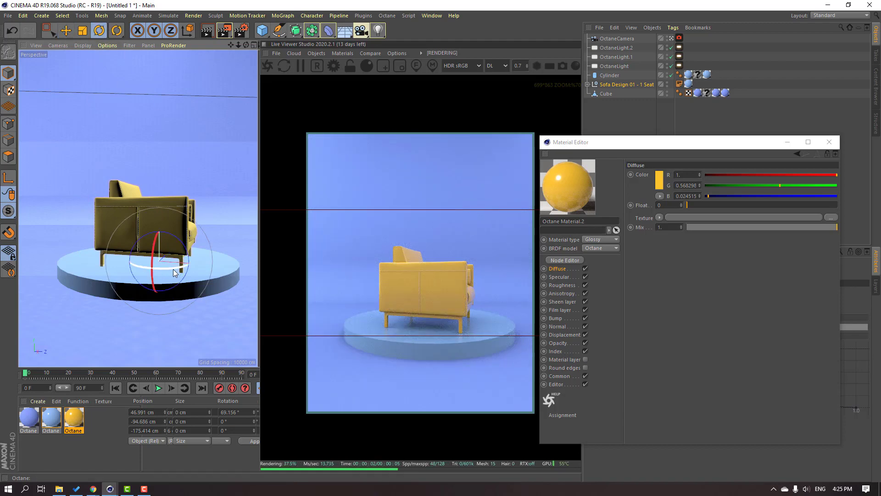
pyautogui.moveTo(172, 269); pyautogui.dragTo(143, 266)
pyautogui.press('e')
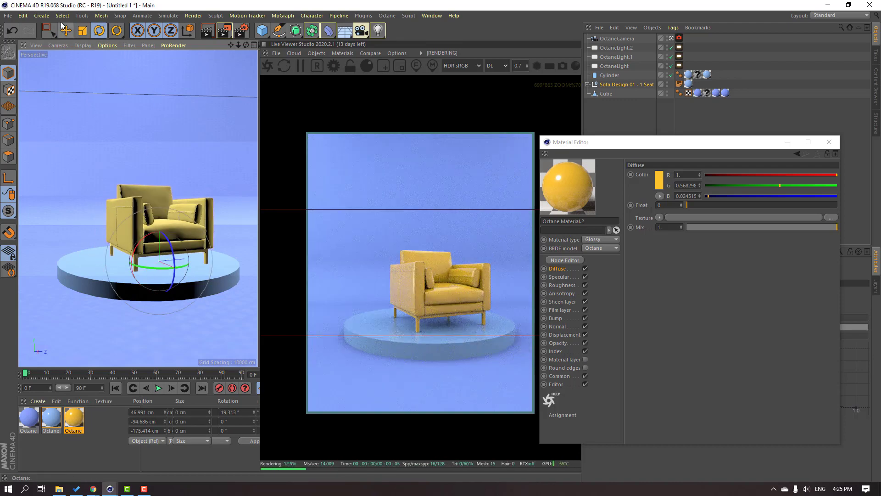
pyautogui.moveTo(199, 258); pyautogui.dragTo(174, 259)
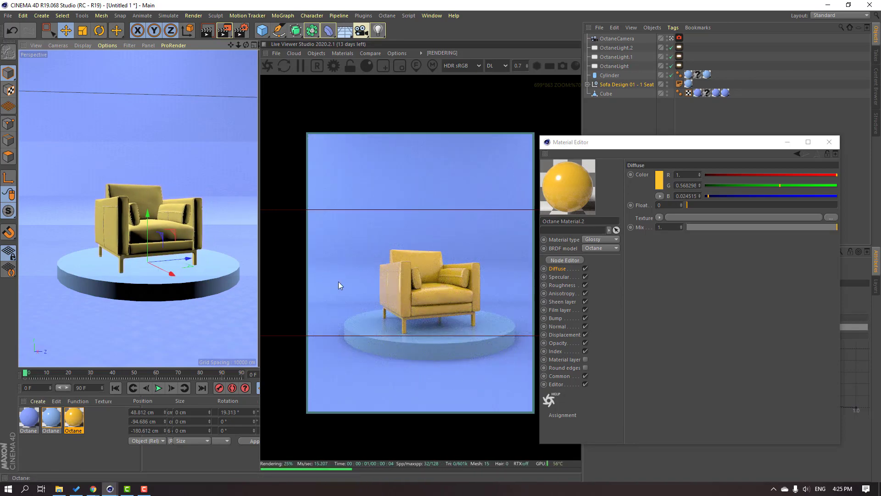
# - Leave the OctaneCamera view and examine the front of the armchair's armrest up close in the render
pyautogui.click(670, 38)
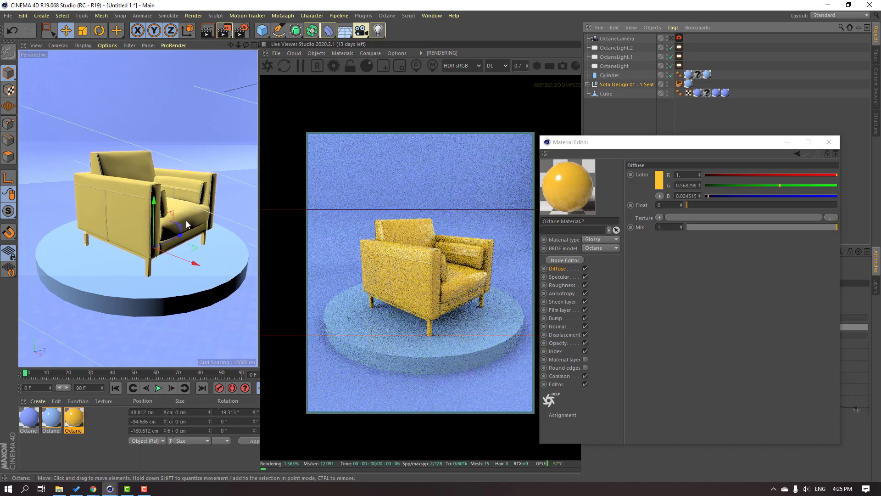
pyautogui.scroll(5, 186, 221)
pyautogui.keyDown('alt'); pyautogui.moveTo(137, 235); pyautogui.dragTo(158, 252, button='middle'); pyautogui.keyUp('alt')
pyautogui.keyDown('alt'); pyautogui.moveTo(165, 227); pyautogui.dragTo(216, 217, button='right'); pyautogui.keyUp('alt')
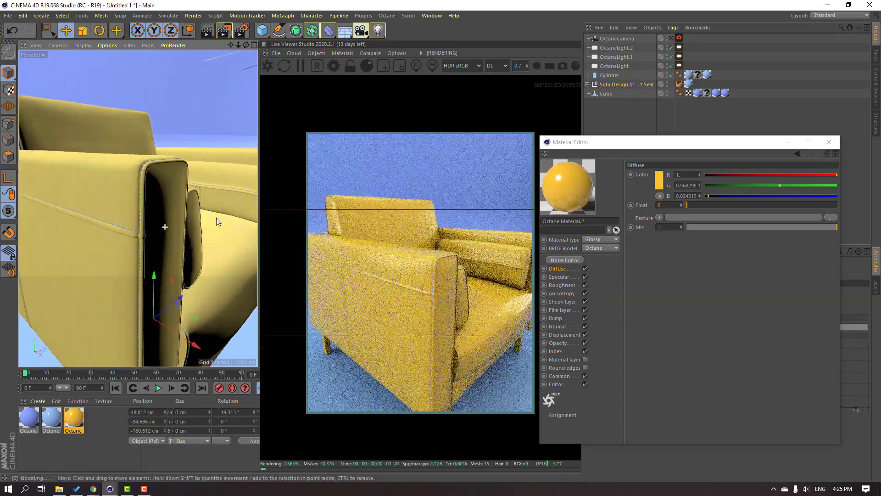
# - Apply the yellow Octane Material.2 to the armchair's Seams object so the stitching matches the upholstery
pyautogui.keyDown('alt'); pyautogui.moveTo(221, 211); pyautogui.dragTo(151, 155); pyautogui.keyUp('alt')
pyautogui.scroll(3, 96, 207)
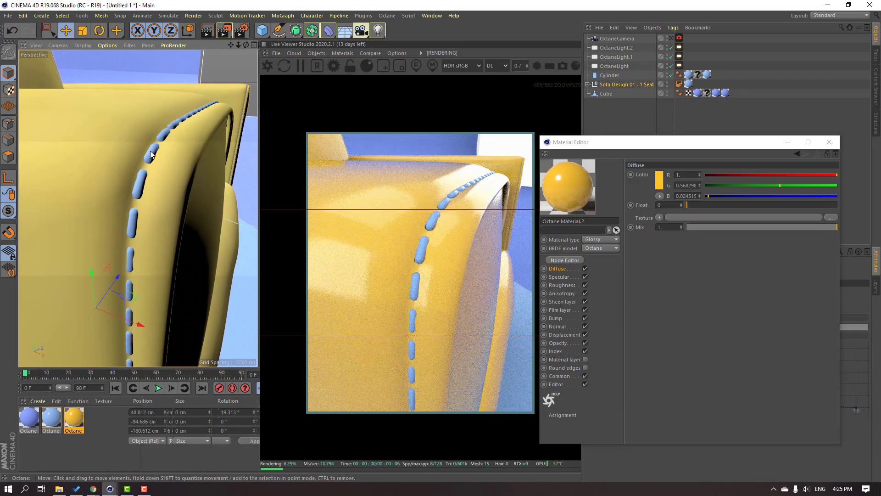
pyautogui.click(587, 85)
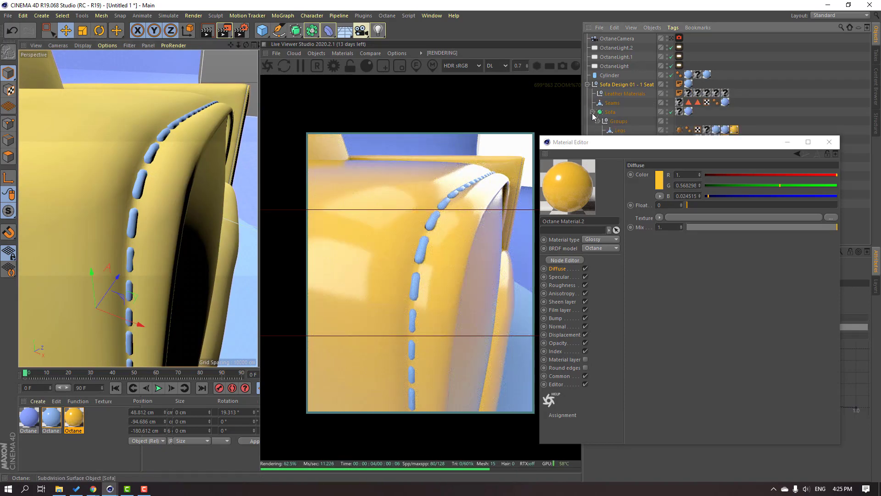
pyautogui.click(592, 112)
pyautogui.moveTo(74, 417); pyautogui.dragTo(612, 102)
# - Check the recolored armchair from the other side in the render, and return to the OctaneCamera view
pyautogui.scroll(-3, 88, 213)
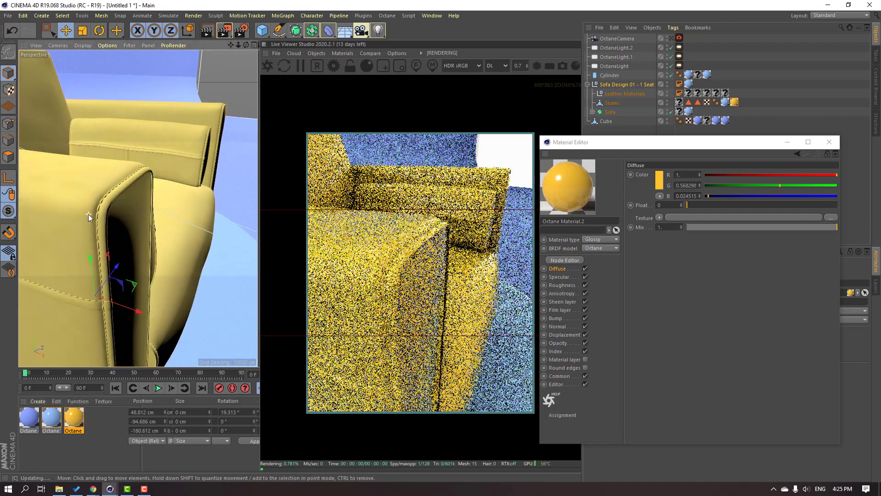
pyautogui.scroll(-6, 90, 213)
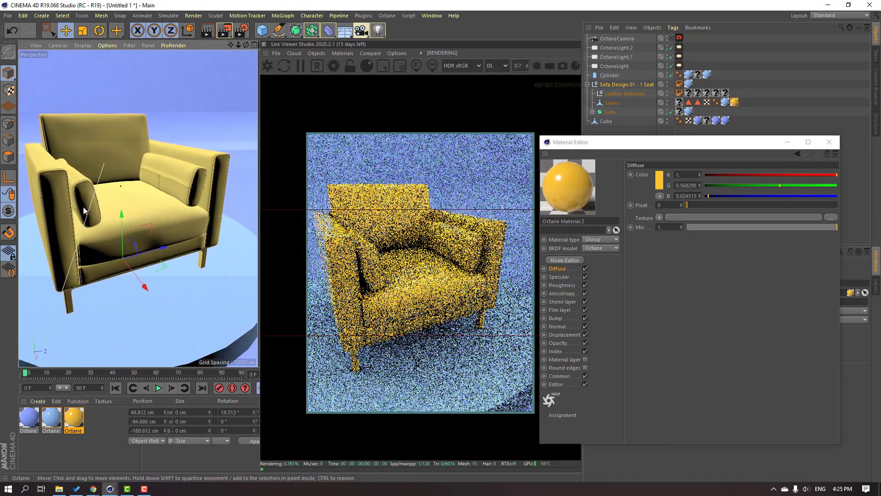
pyautogui.keyDown('alt'); pyautogui.moveTo(172, 217); pyautogui.dragTo(64, 203); pyautogui.keyUp('alt')
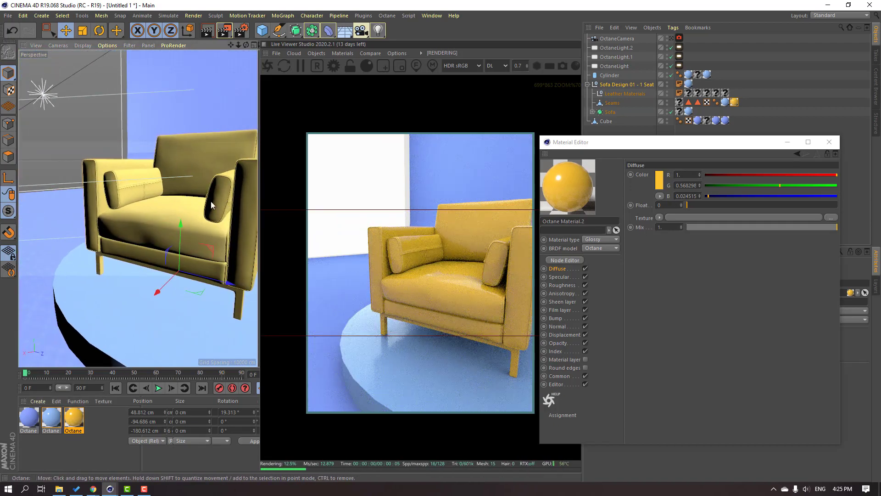
pyautogui.click(672, 37)
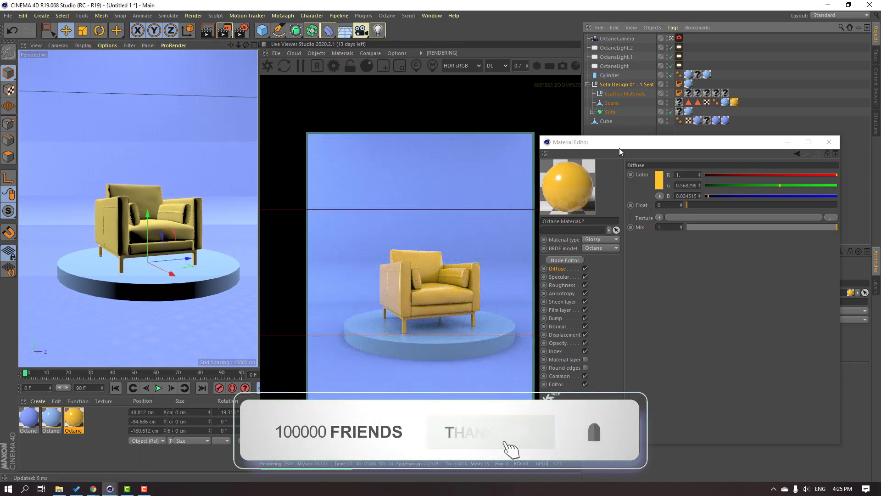